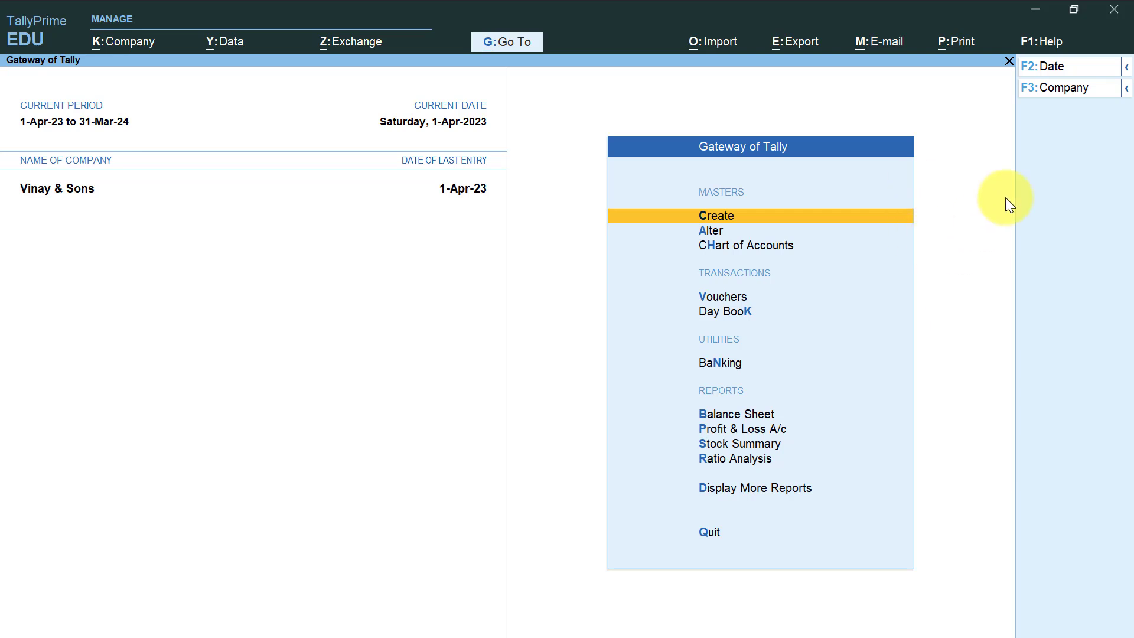
# - Start a new company named Ramesh PVT LTD, keeping the same mailing name
pyautogui.click(1052, 88)
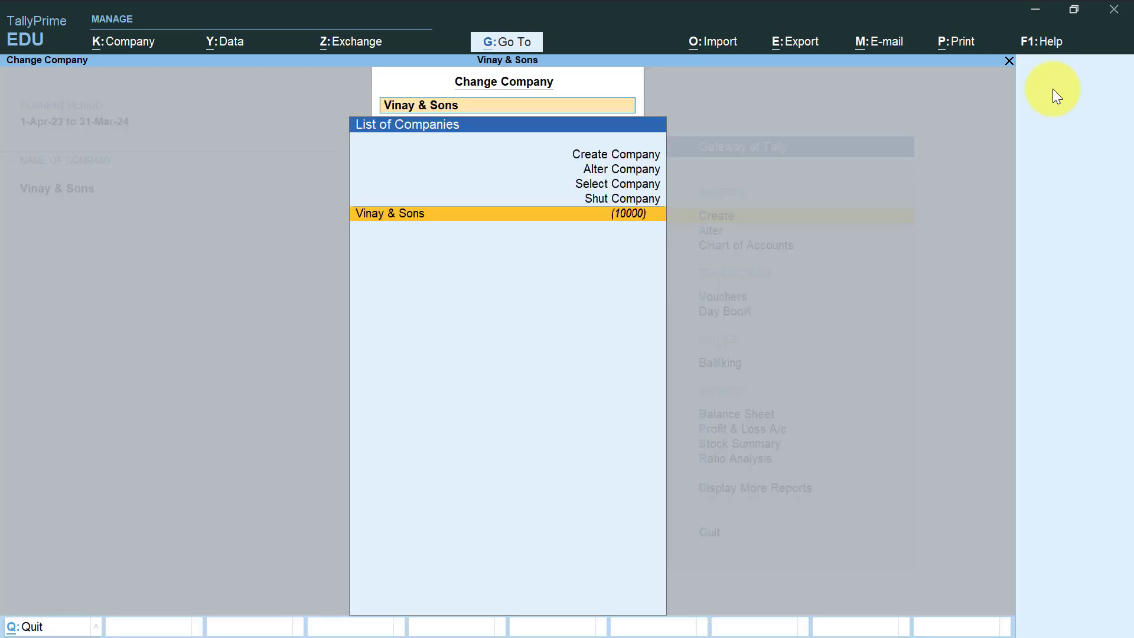
pyautogui.click(598, 155)
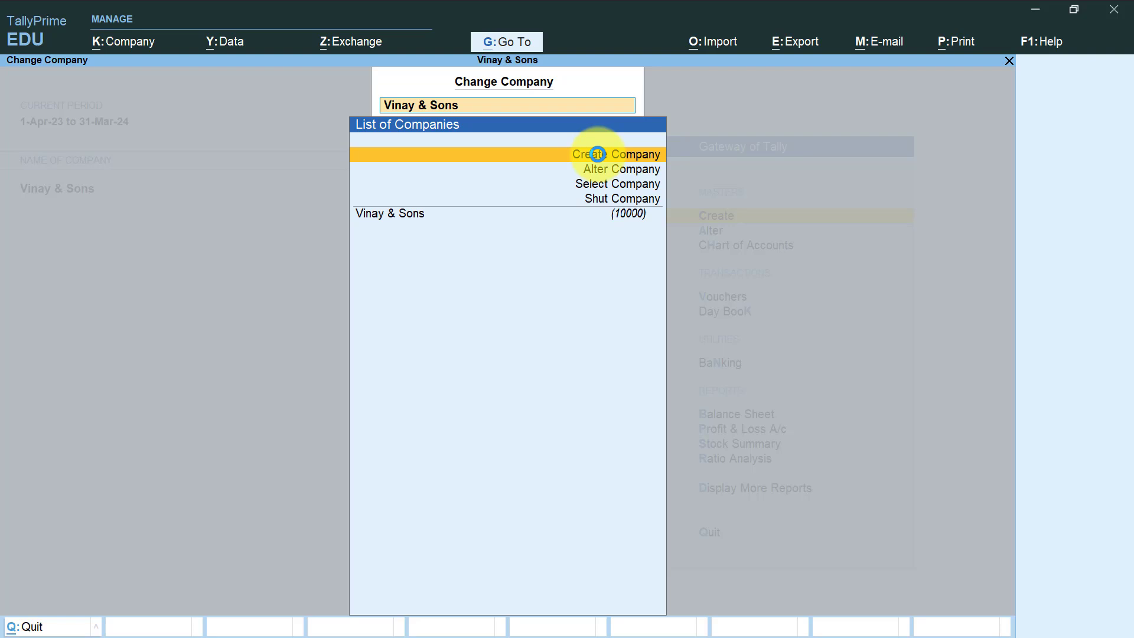
pyautogui.click(597, 154)
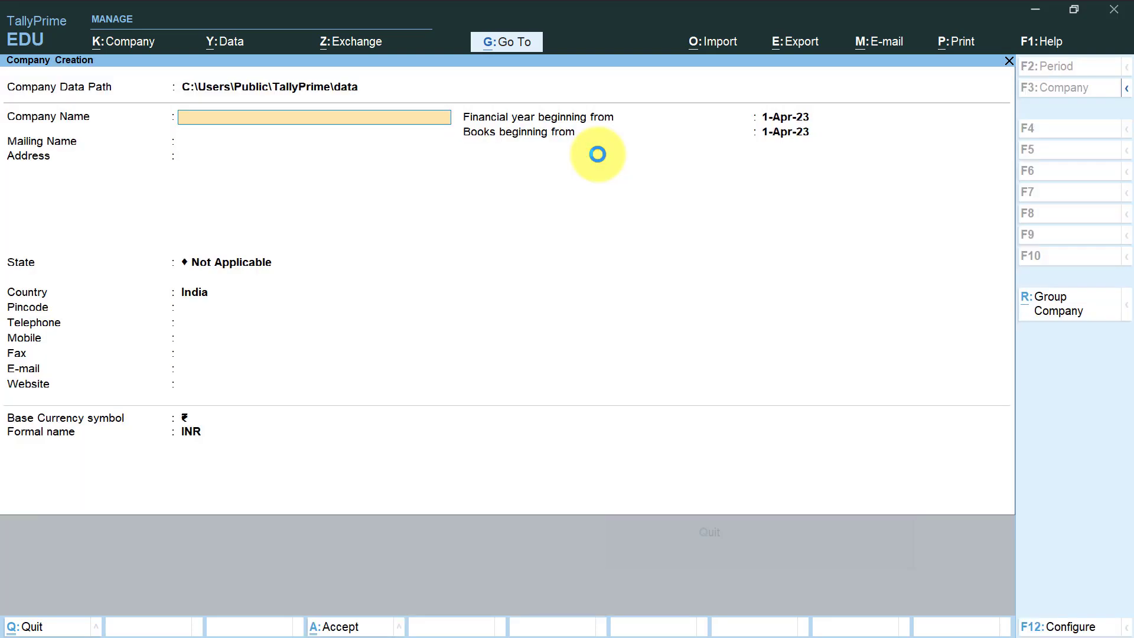
pyautogui.write('Ramesh PVT LTD')
pyautogui.press('Return')
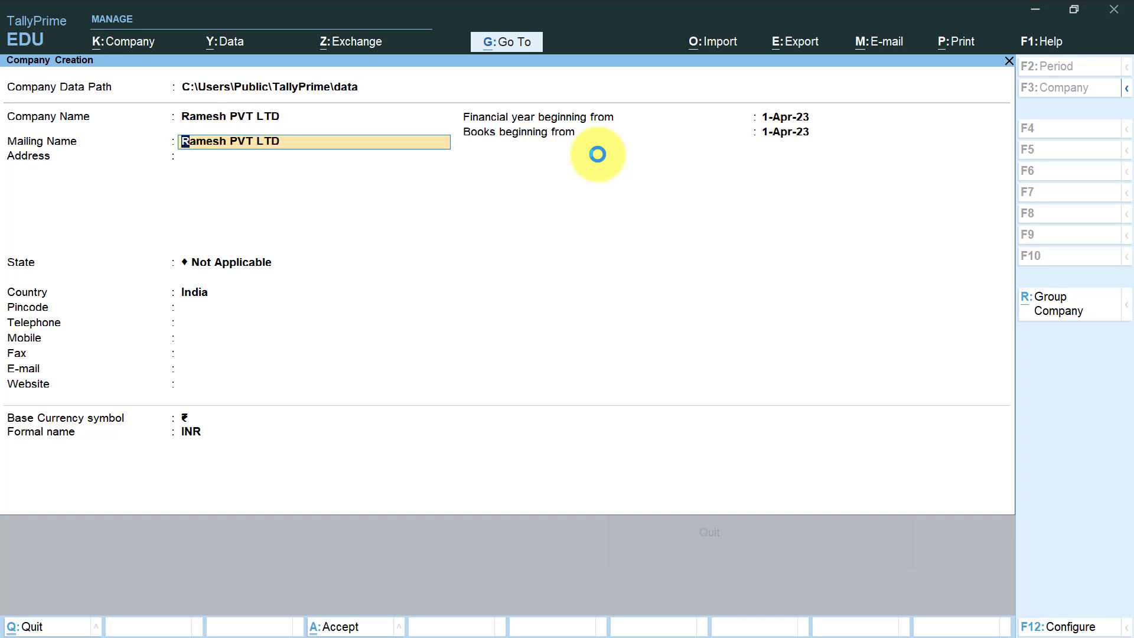
pyautogui.press('Return')
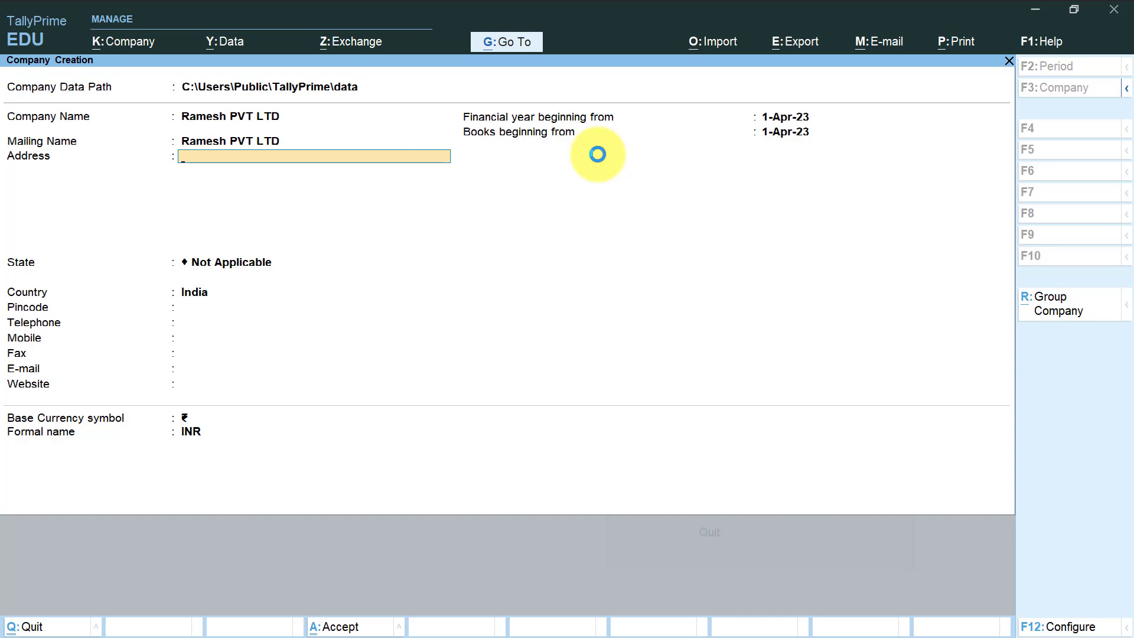
pyautogui.write('B-209, Park Plaza')
pyautogui.press('Return')
pyautogui.write('Krishna Nagar')
pyautogui.press('Return')
pyautogui.write('Lucknow')
pyautogui.press('Return')
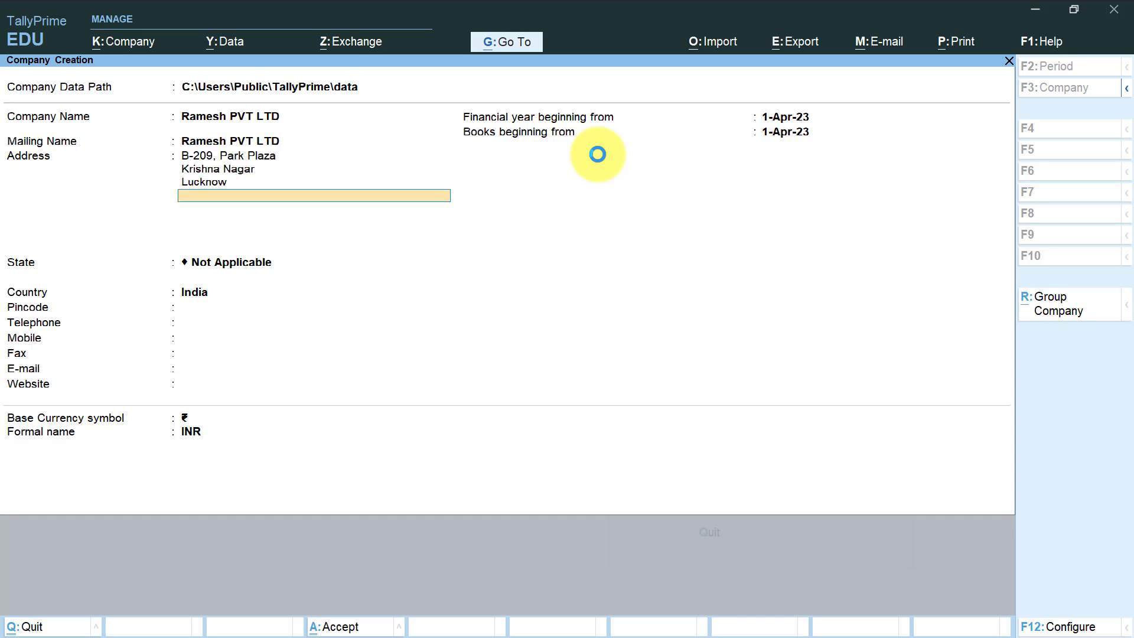
pyautogui.press('Return')
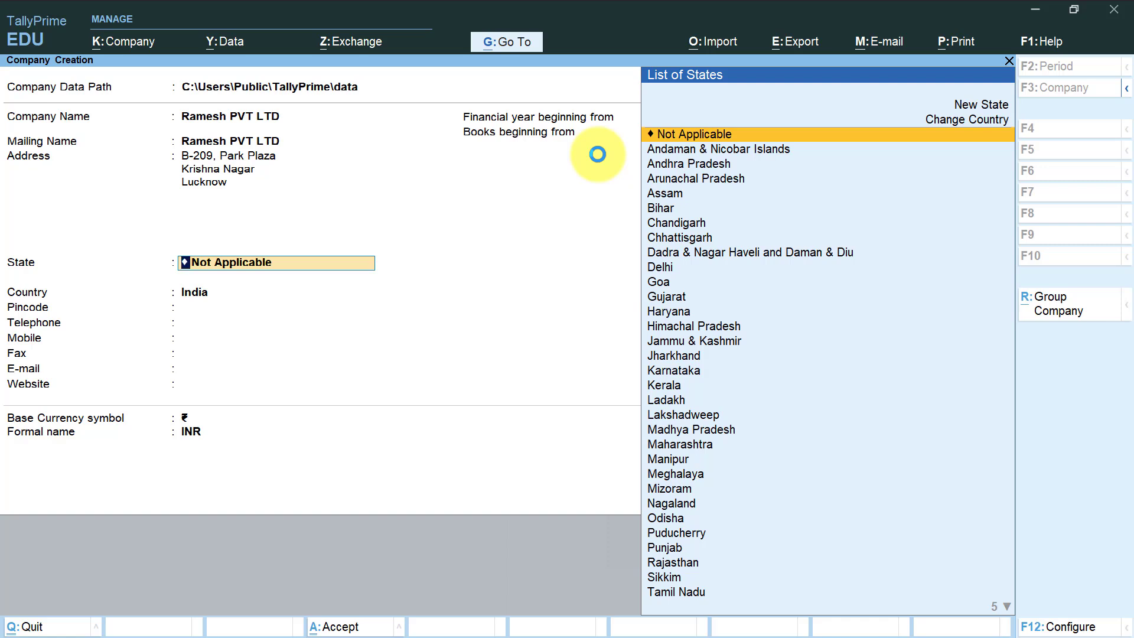
pyautogui.write('U')
pyautogui.press('Down')
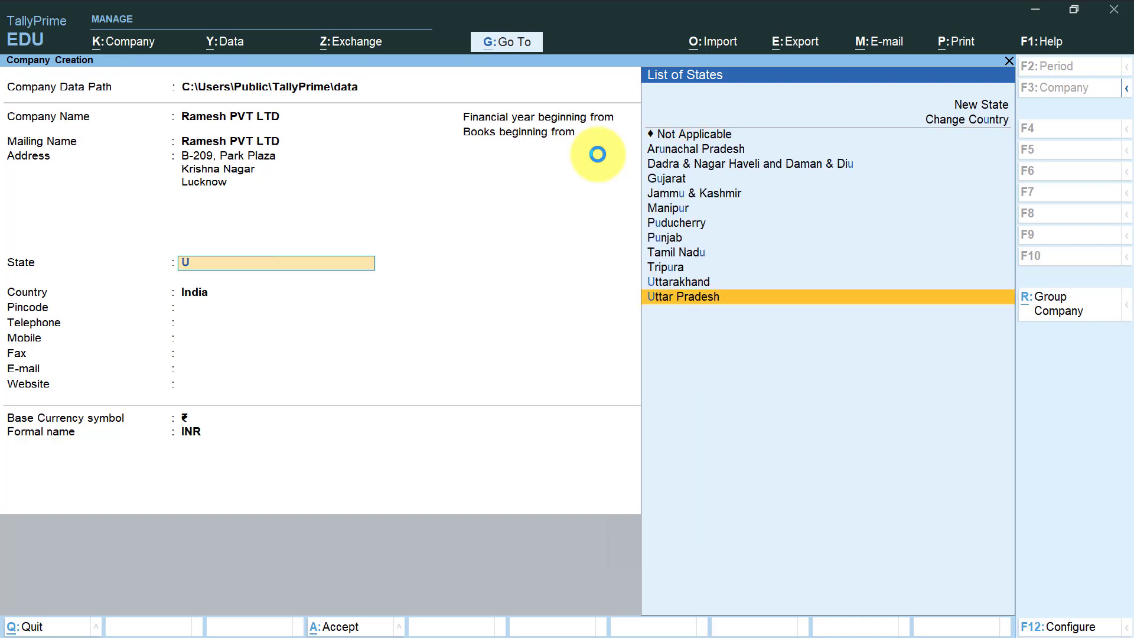
pyautogui.press('Return')
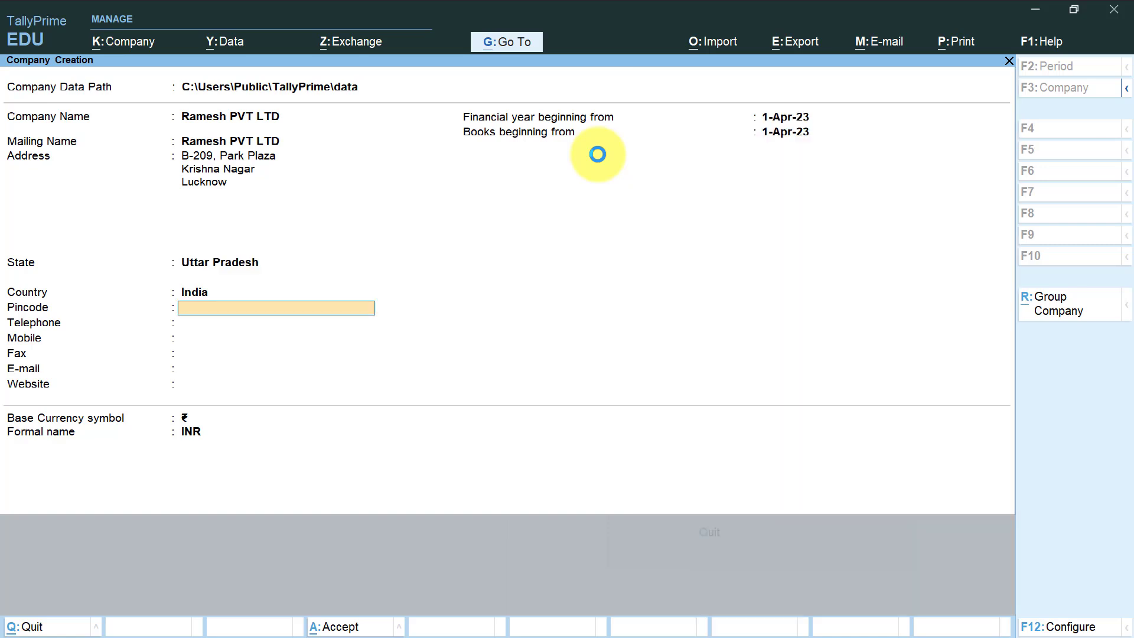
# - Keep the default contact, 1-Apr-23 dates and currency settings, and accept the company
pyautogui.press('Return')
pyautogui.press('Return')
pyautogui.press('Return')
pyautogui.press('Return')
pyautogui.press('Return')
pyautogui.press('Return')
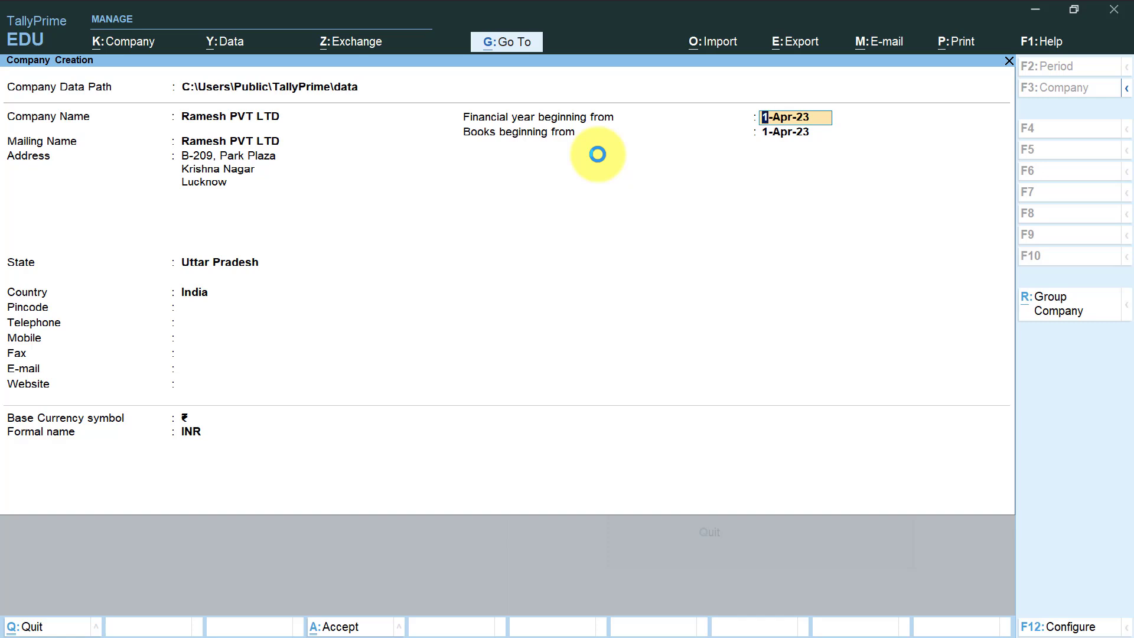
pyautogui.press('Return')
pyautogui.press('Return')
pyautogui.press('Return')
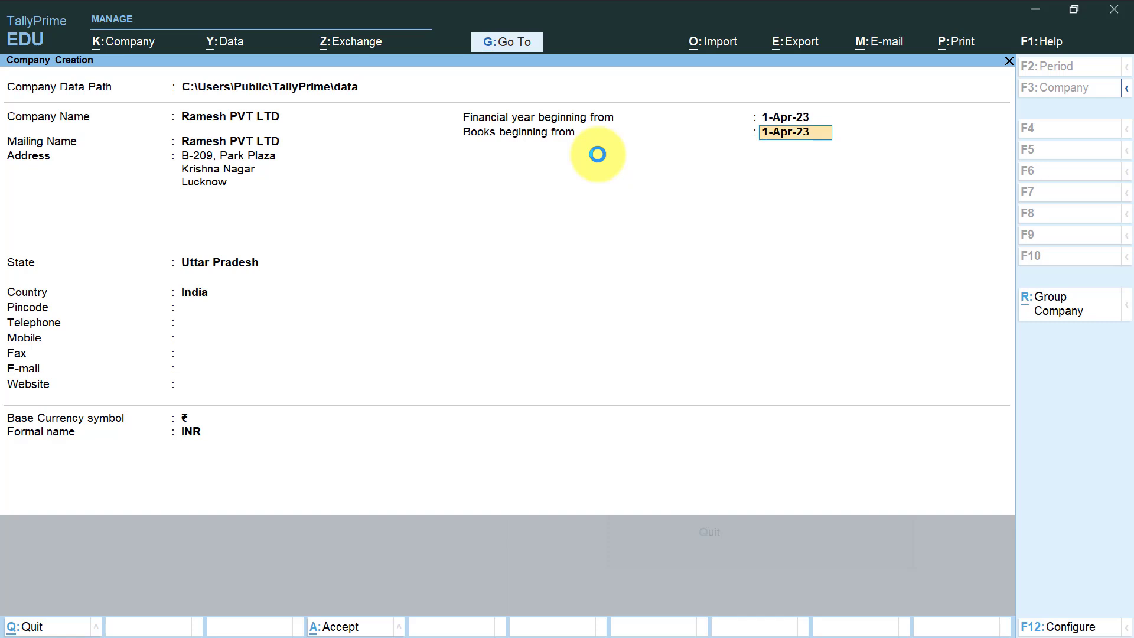
pyautogui.press('Return')
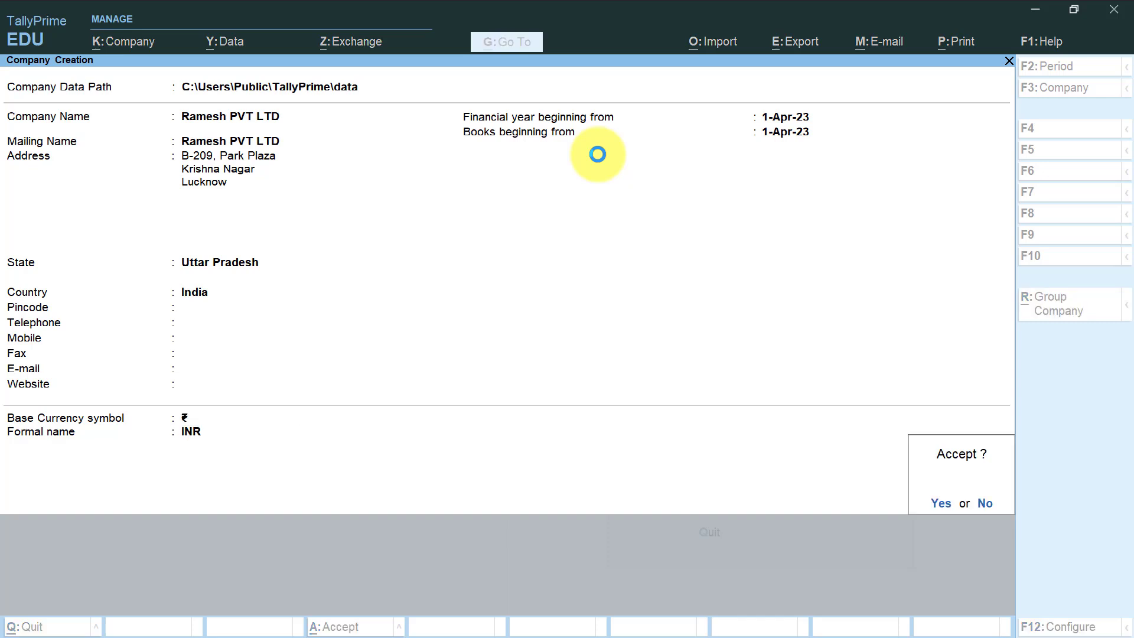
pyautogui.press('Return')
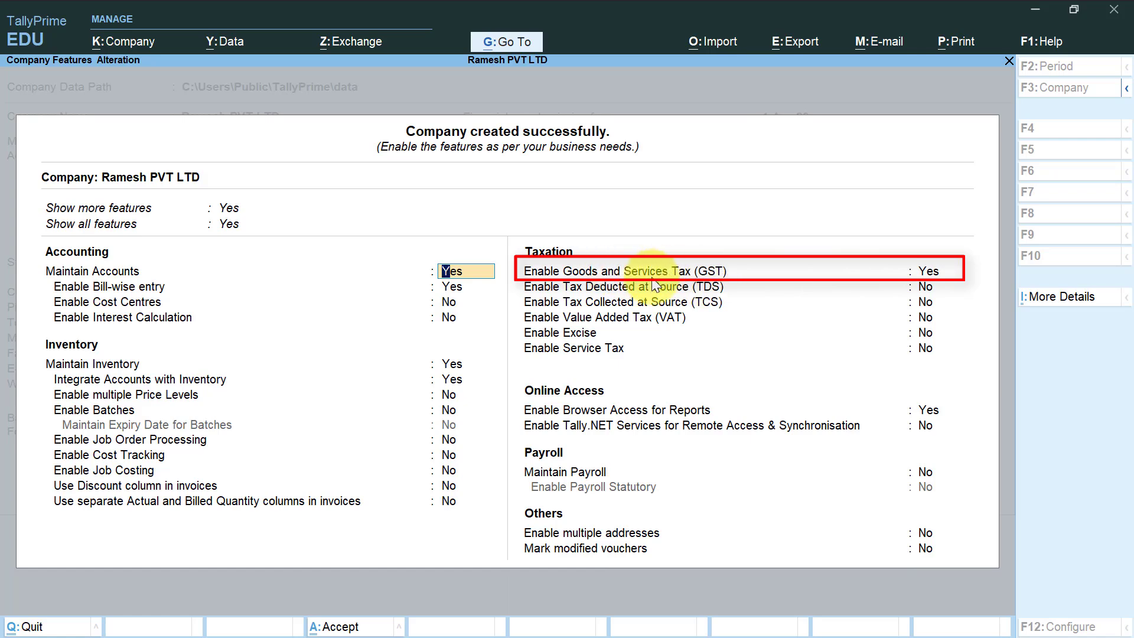
# - Enable GST for Uttar Pradesh, Regular registration from 1-Apr-23 with the company GSTIN, and save features
pyautogui.press('Down')
pyautogui.press('Down')
pyautogui.press('Down')
pyautogui.press('Down')
pyautogui.press('Down')
pyautogui.press('Down')
pyautogui.press('Down')
pyautogui.press('Down')
pyautogui.press('Down')
pyautogui.press('Down')
pyautogui.press('Down')
pyautogui.press('Down')
pyautogui.press('Down')
pyautogui.press('Return')
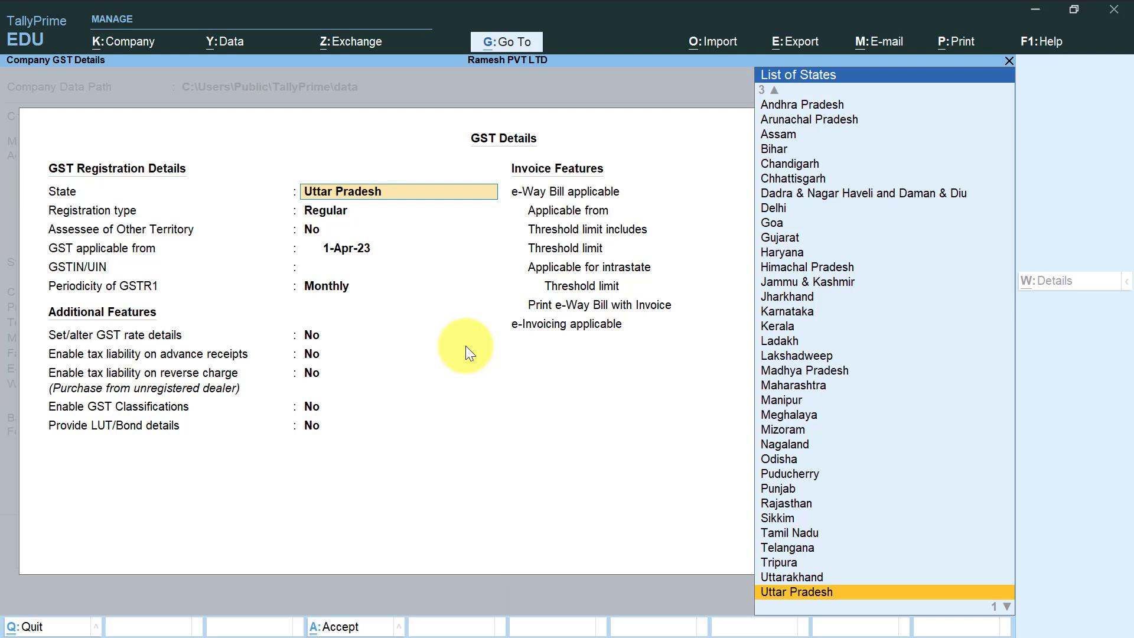
pyautogui.press('Return')
pyautogui.press('Return')
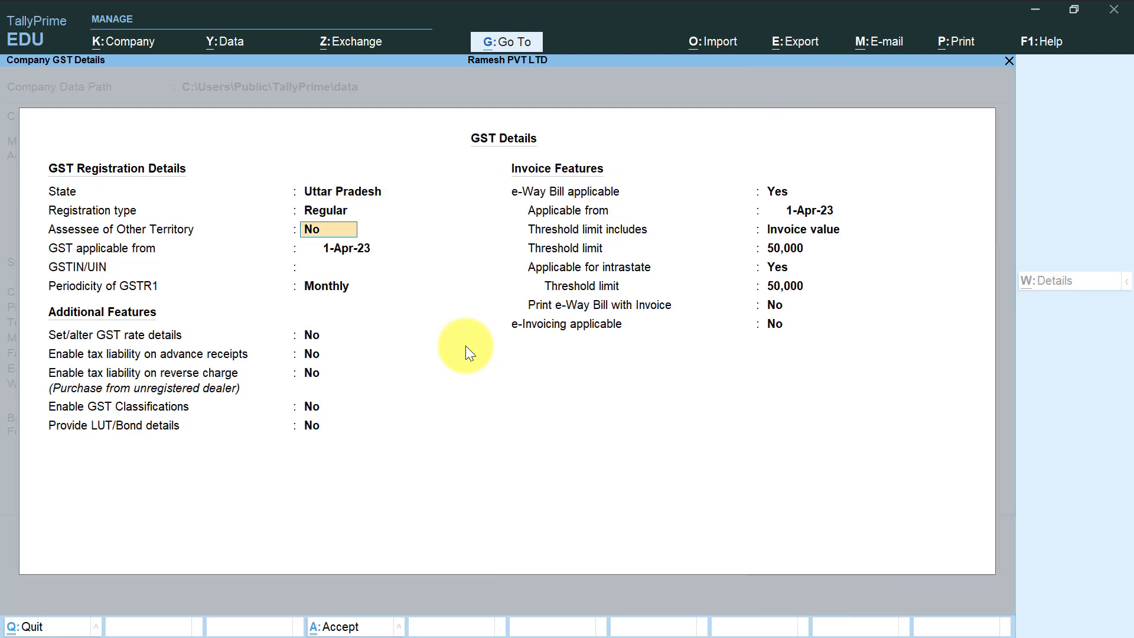
pyautogui.press('Return')
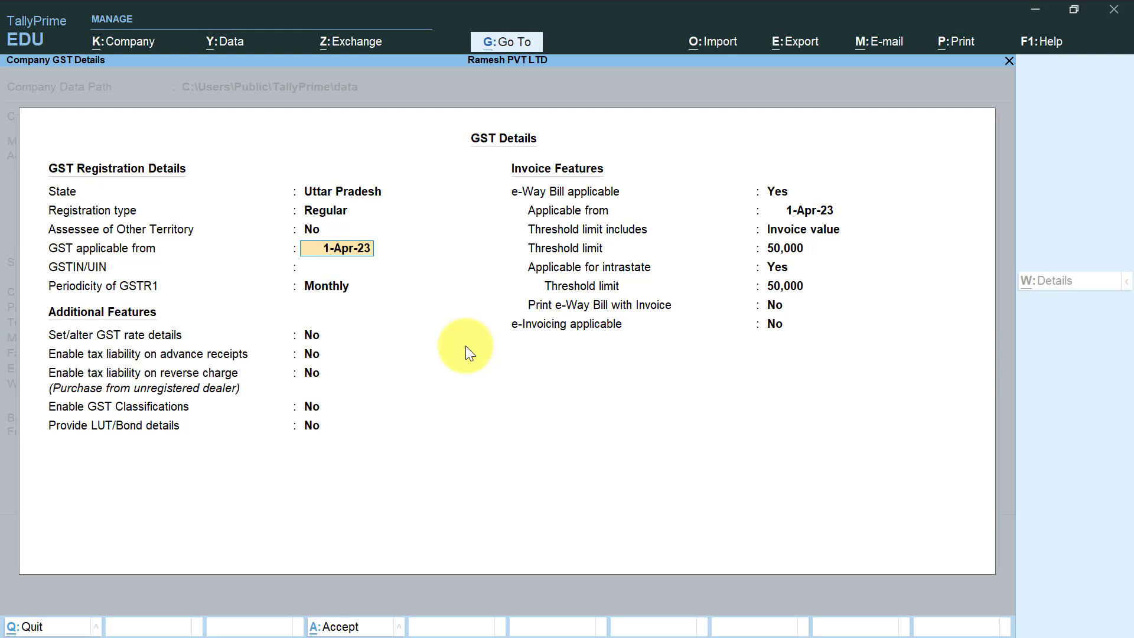
pyautogui.press('Return')
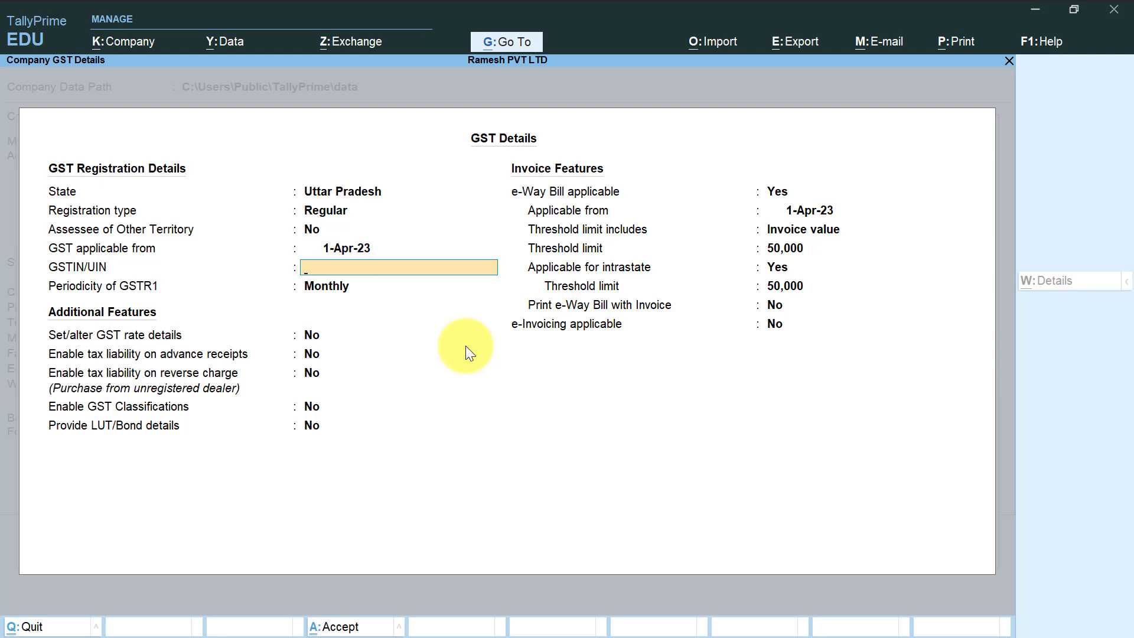
pyautogui.write('23AAAFM4249F1ZN')
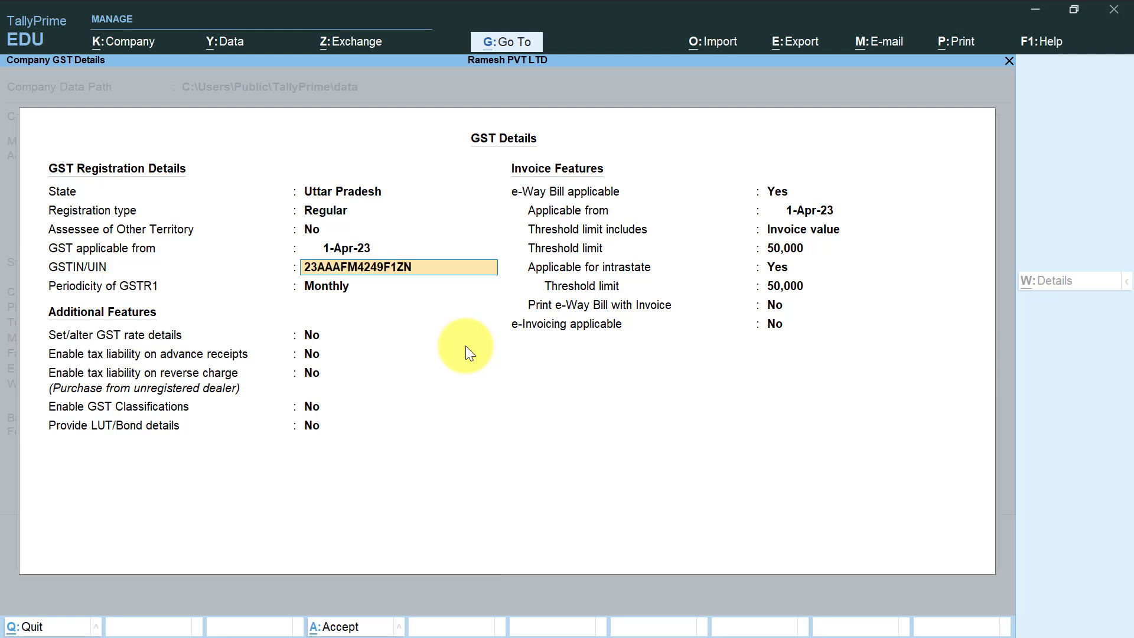
pyautogui.press('Return')
pyautogui.press('Return')
pyautogui.press('Return')
pyautogui.press('Return')
pyautogui.press('Return')
pyautogui.press('Return')
pyautogui.press('Return')
pyautogui.press('Return')
pyautogui.press('Return')
pyautogui.press('Return')
pyautogui.press('Return')
pyautogui.press('Return')
pyautogui.press('Return')
pyautogui.press('Return')
pyautogui.press('Return')
pyautogui.press('Return')
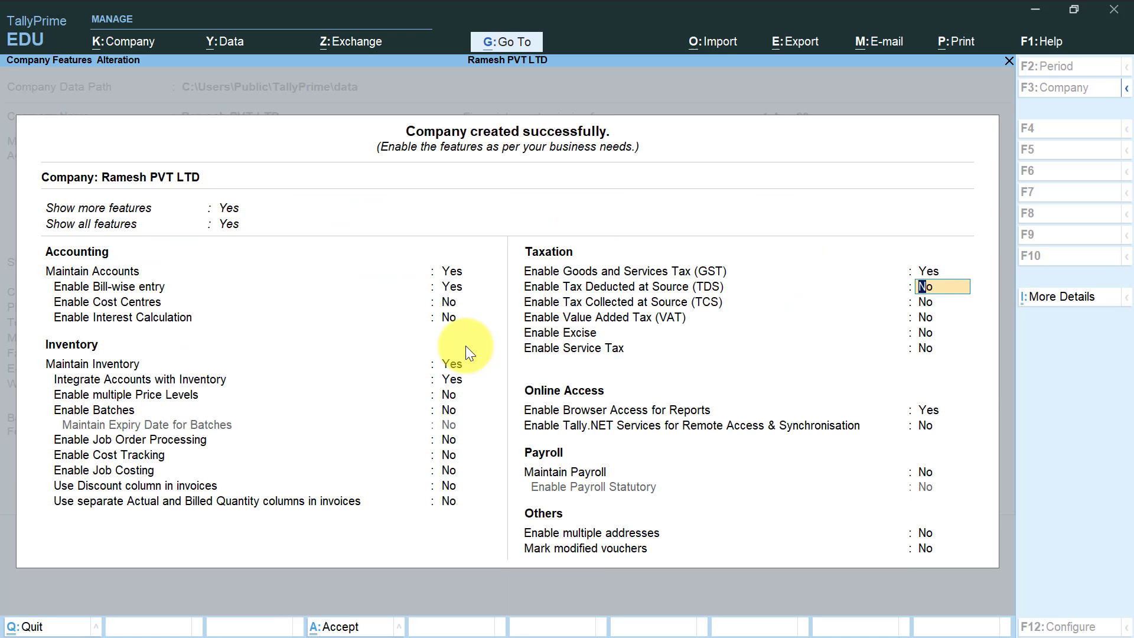
pyautogui.press('Return')
pyautogui.press('Return')
pyautogui.press('Return')
pyautogui.press('Return')
pyautogui.press('Return')
pyautogui.press('Return')
pyautogui.press('Return')
pyautogui.press('Return')
pyautogui.press('Return')
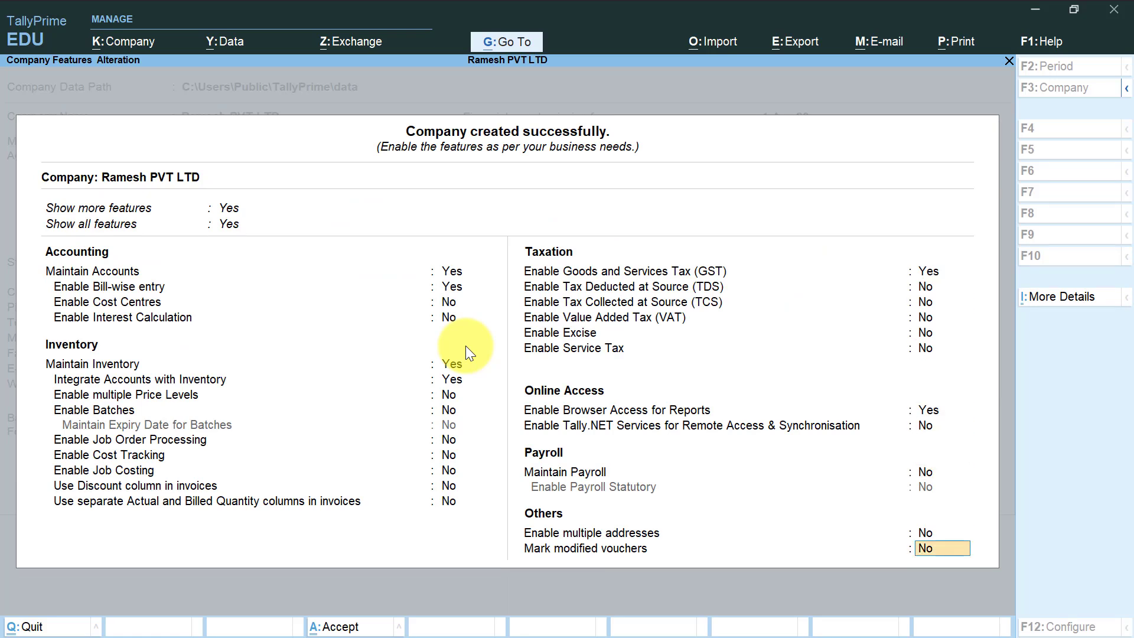
pyautogui.press('Return')
pyautogui.press('Return')
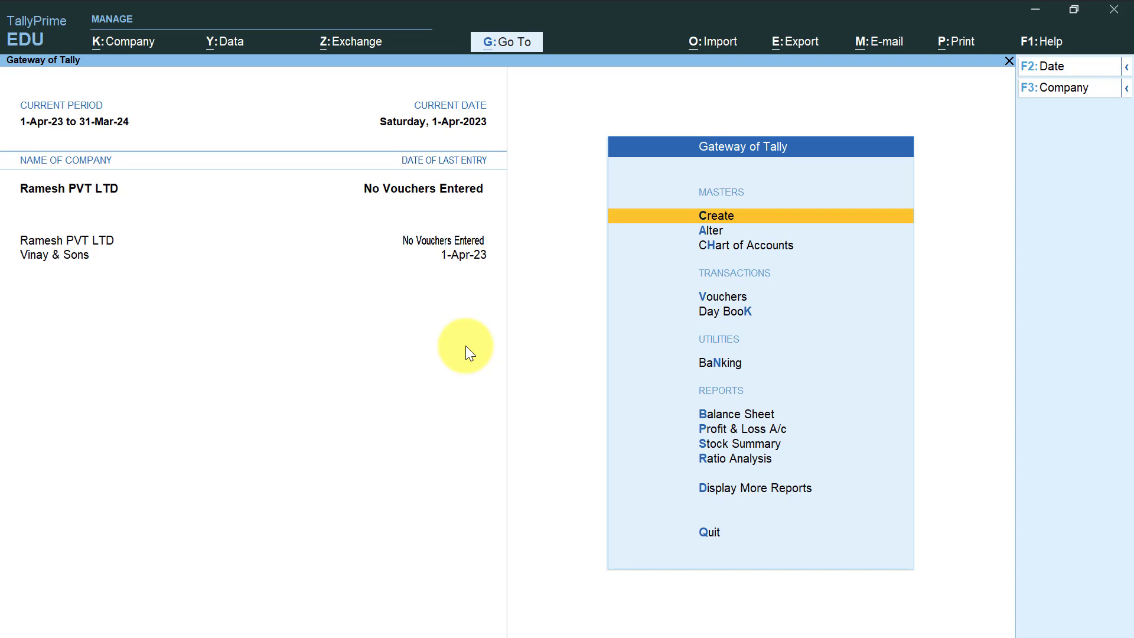
# - Open voucher entry from the Gateway and switch to a Purchase voucher
pyautogui.click(720, 301)
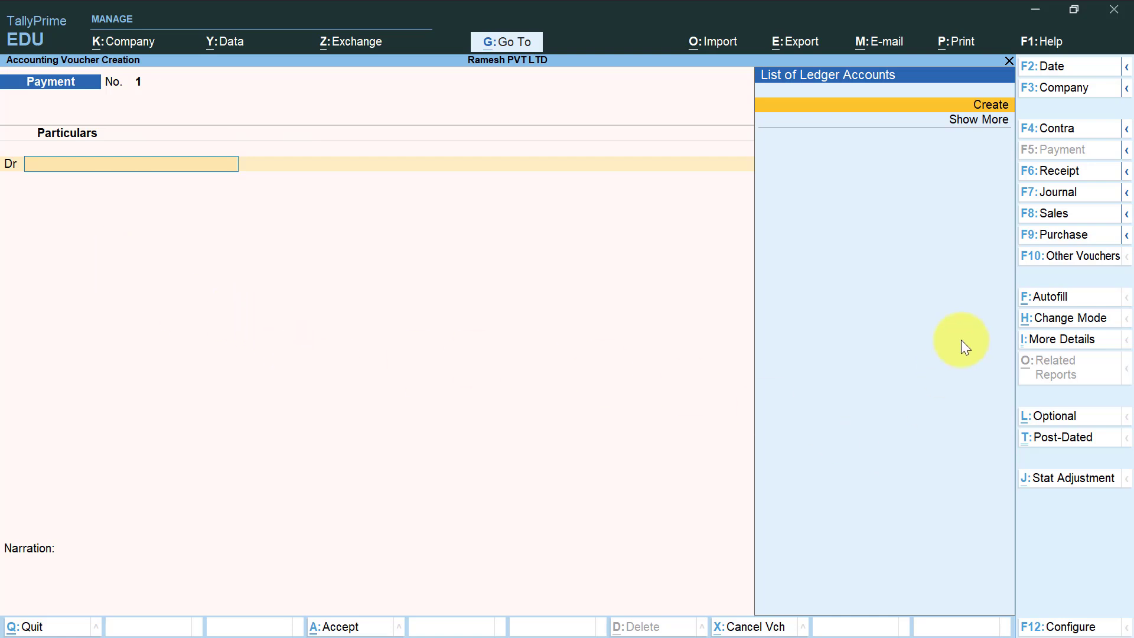
pyautogui.click(1057, 236)
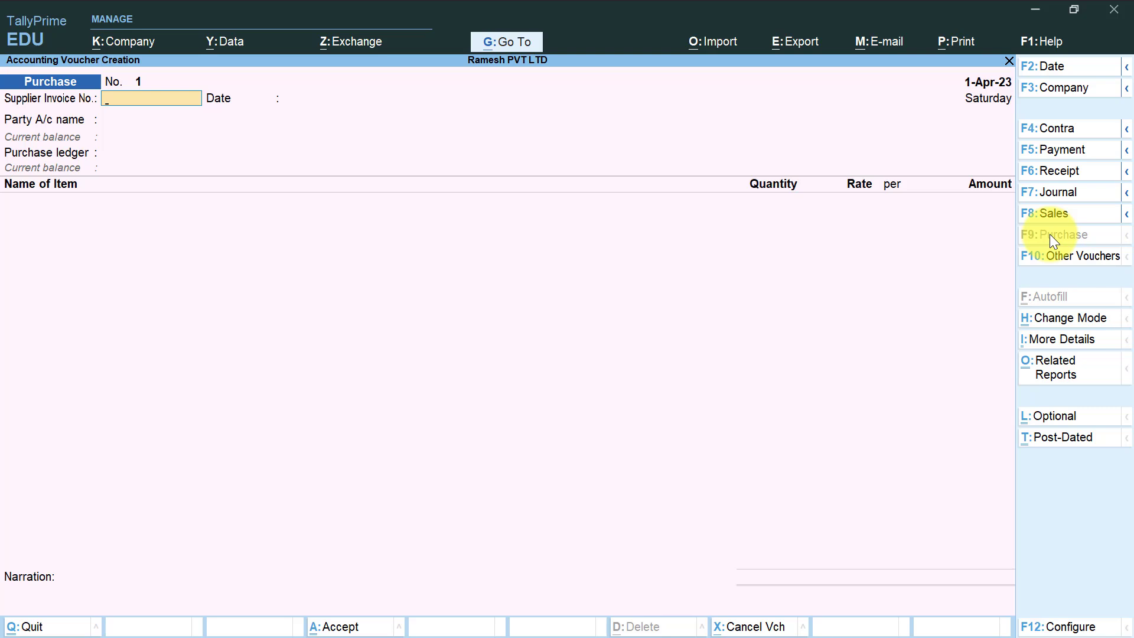
# - Enter supplier invoice number 1 and date the purchase voucher 1-May-23
pyautogui.write('1')
pyautogui.press('Return')
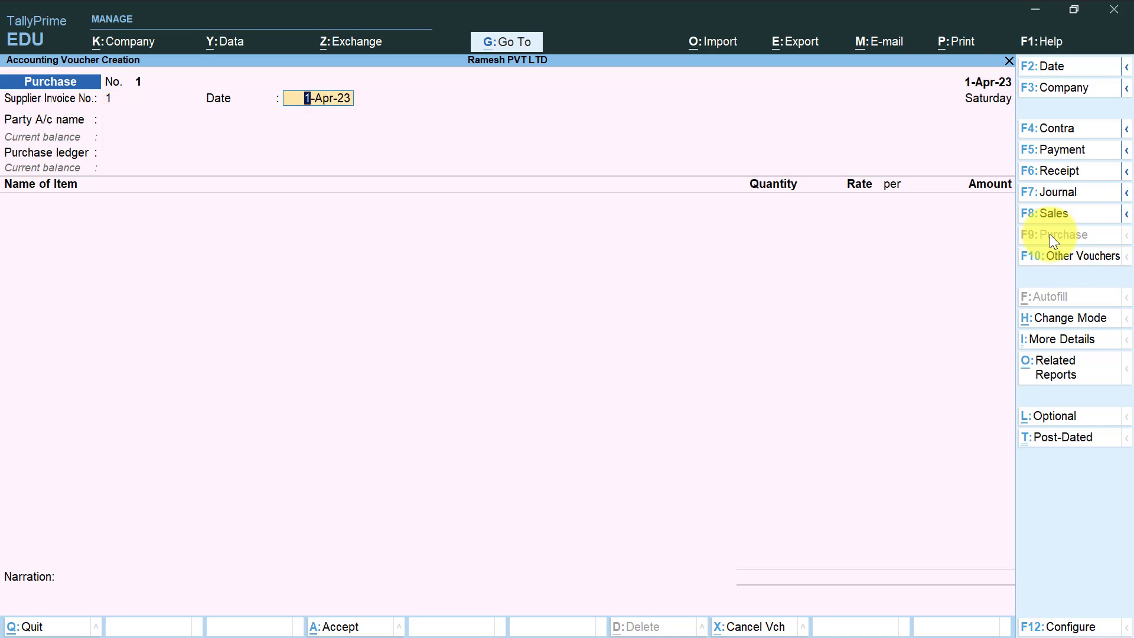
pyautogui.press('F2')
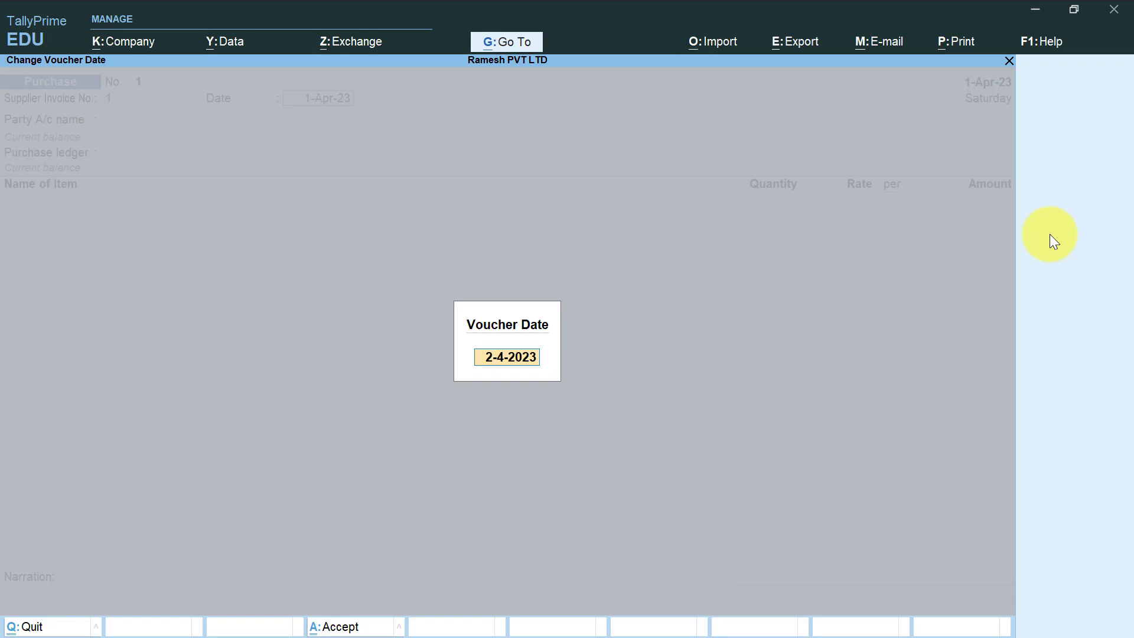
pyautogui.write('1.5')
pyautogui.press('Return')
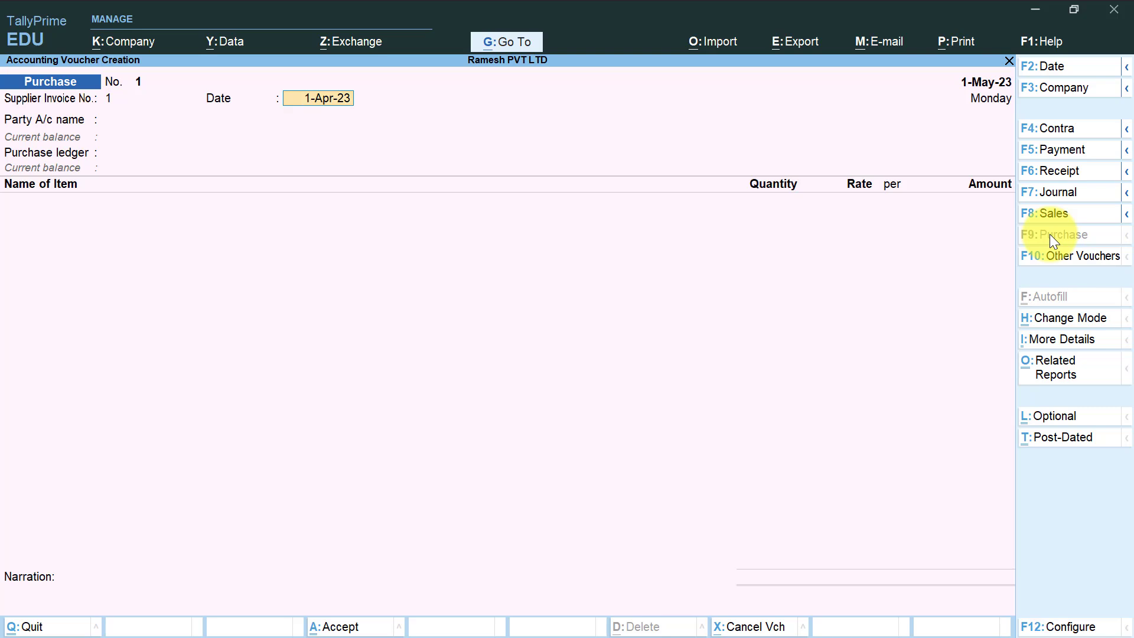
pyautogui.write('1.5')
pyautogui.press('Return')
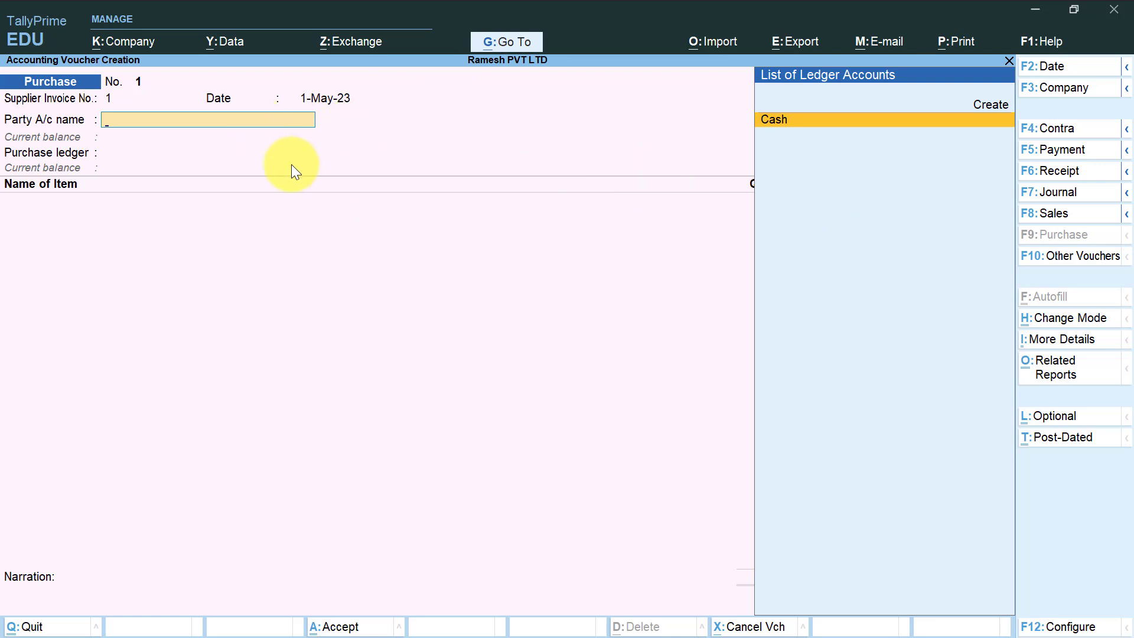
# - Create a ledger named Anubhav & Sons under Sundry Creditors with bill-by-bill balances on
pyautogui.hotkey('alt', 'c')
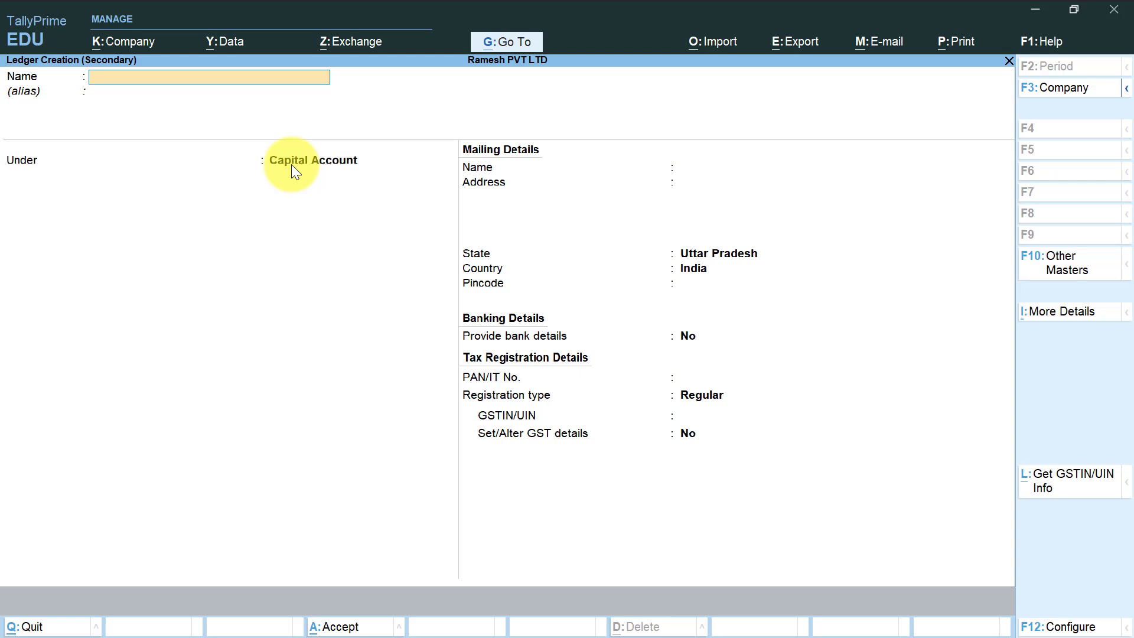
pyautogui.write('Anubhav & Sons')
pyautogui.press('Return')
pyautogui.press('Return')
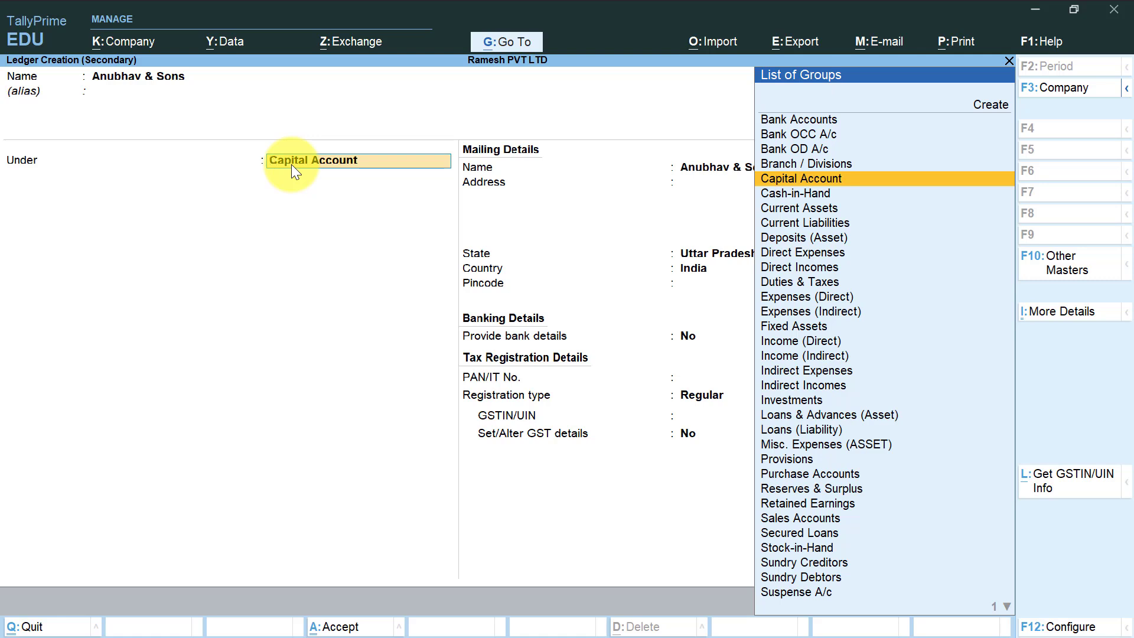
pyautogui.write('Su')
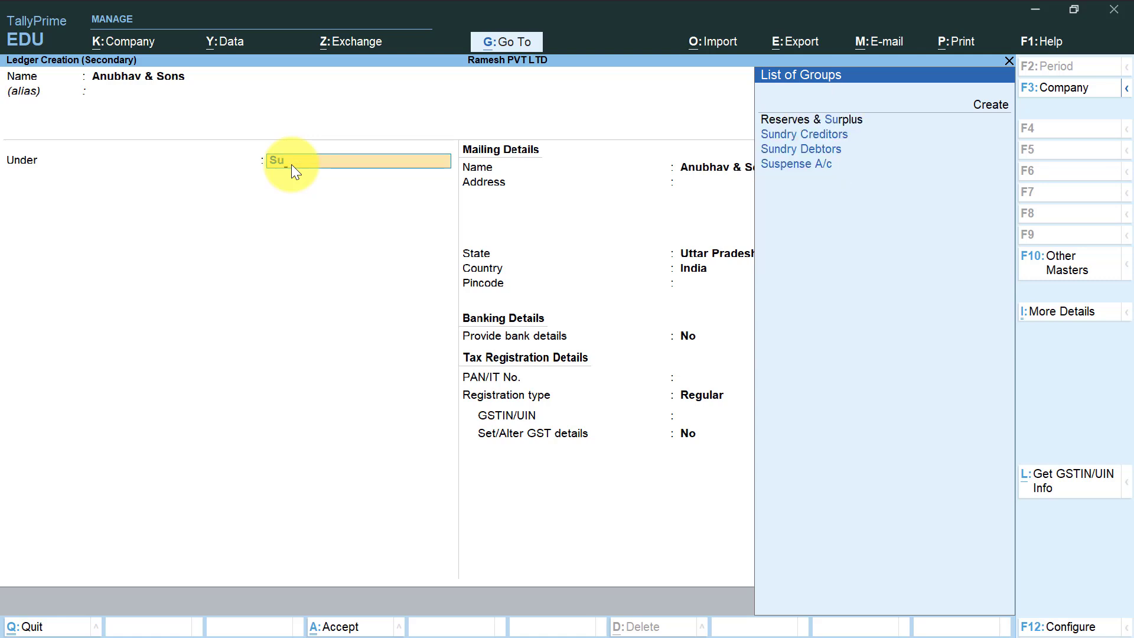
pyautogui.press('Return')
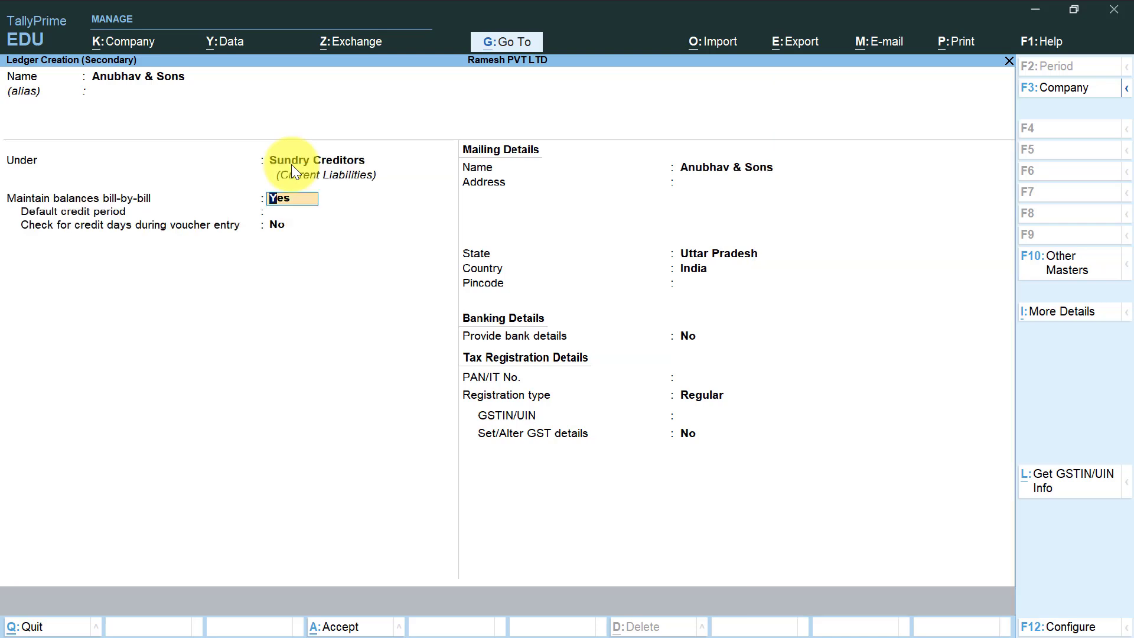
pyautogui.press('Return')
pyautogui.press('Return')
pyautogui.press('Return')
pyautogui.press('Return')
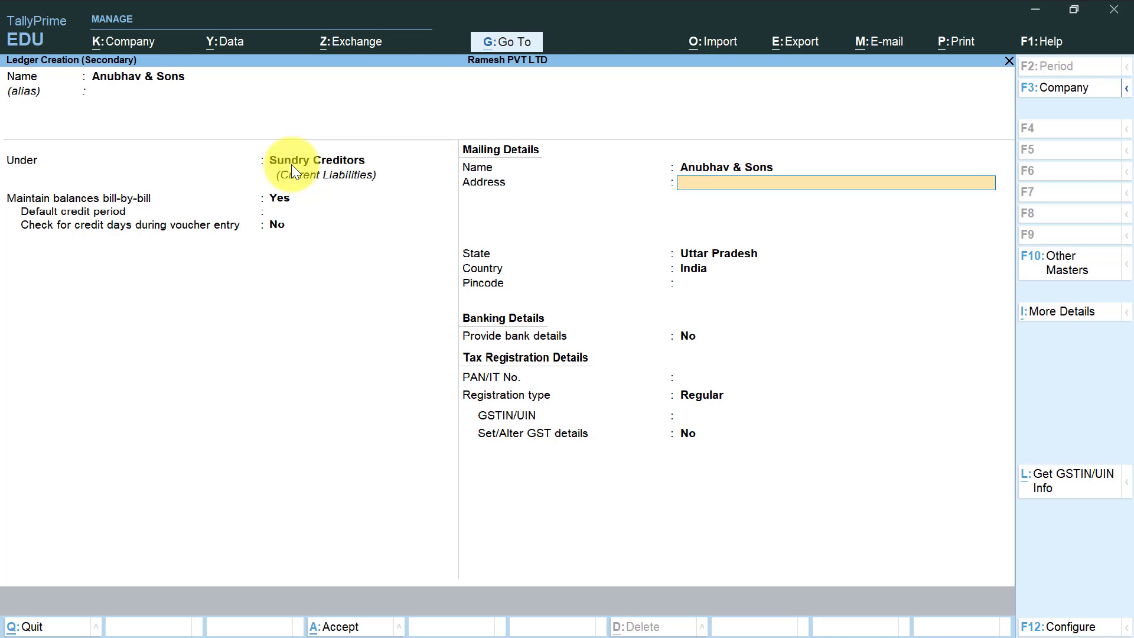
# - Give Anubhav & Sons the address 5th Cross, Krishna Plaza Road, Faizabad in Uttar Pradesh
pyautogui.write('5th Cross')
pyautogui.press('Return')
pyautogui.write('Krishna Plaza Road')
pyautogui.press('Return')
pyautogui.write('Faizabad')
pyautogui.press('Return')
pyautogui.press('Return')
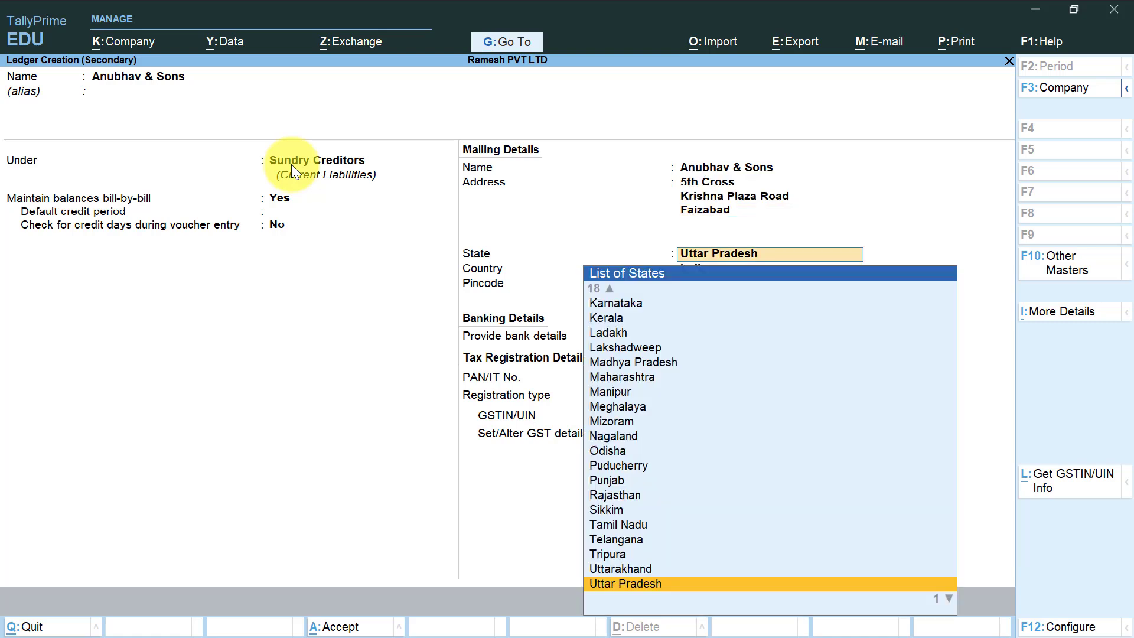
pyautogui.press('Return')
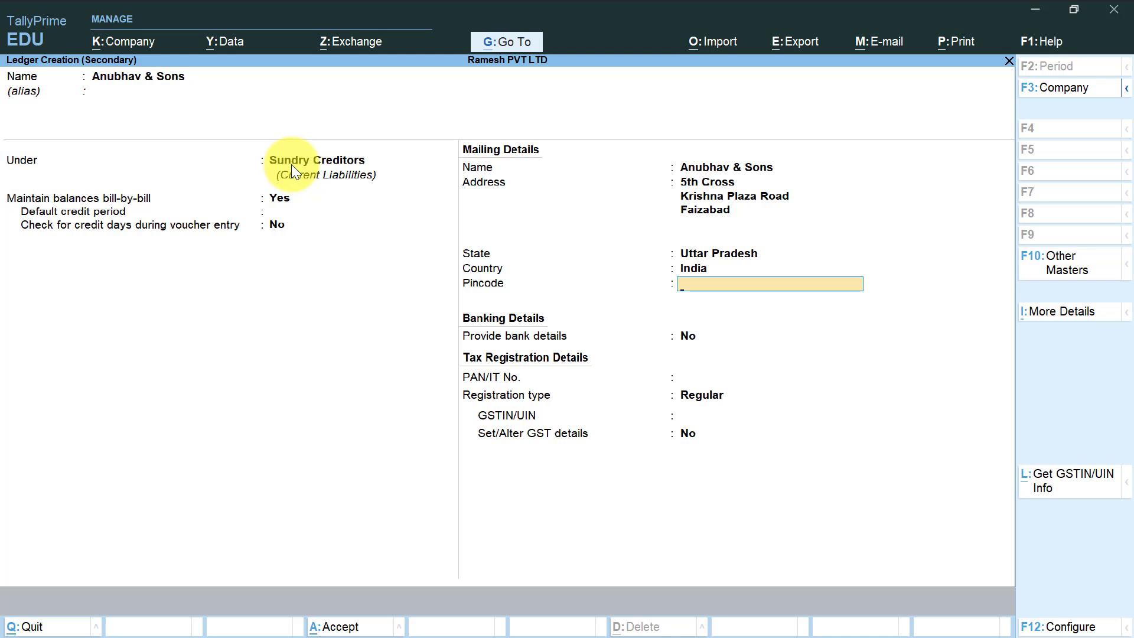
pyautogui.press('Return')
pyautogui.press('Return')
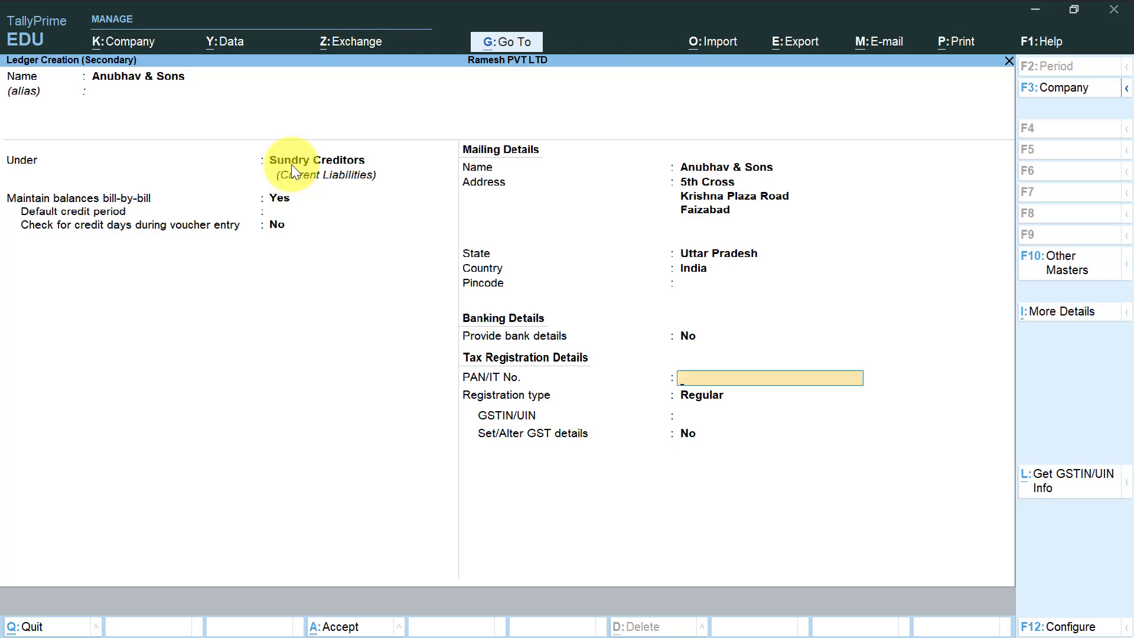
# - Set Anubhav & Sons to Regular registration and enter its GSTIN
pyautogui.press('Return')
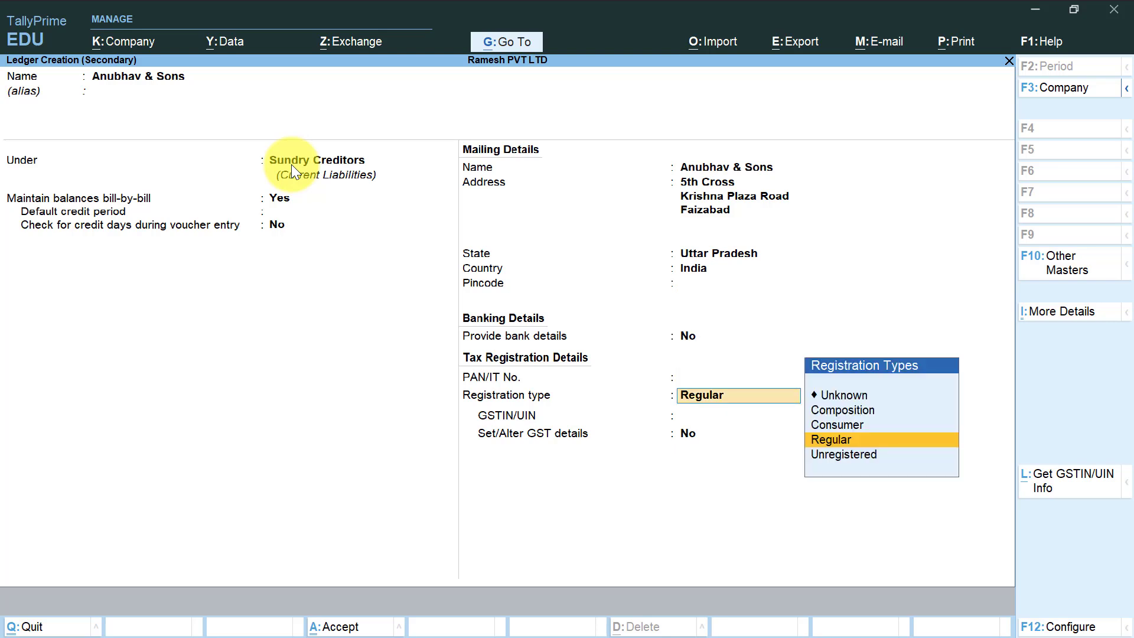
pyautogui.press('Return')
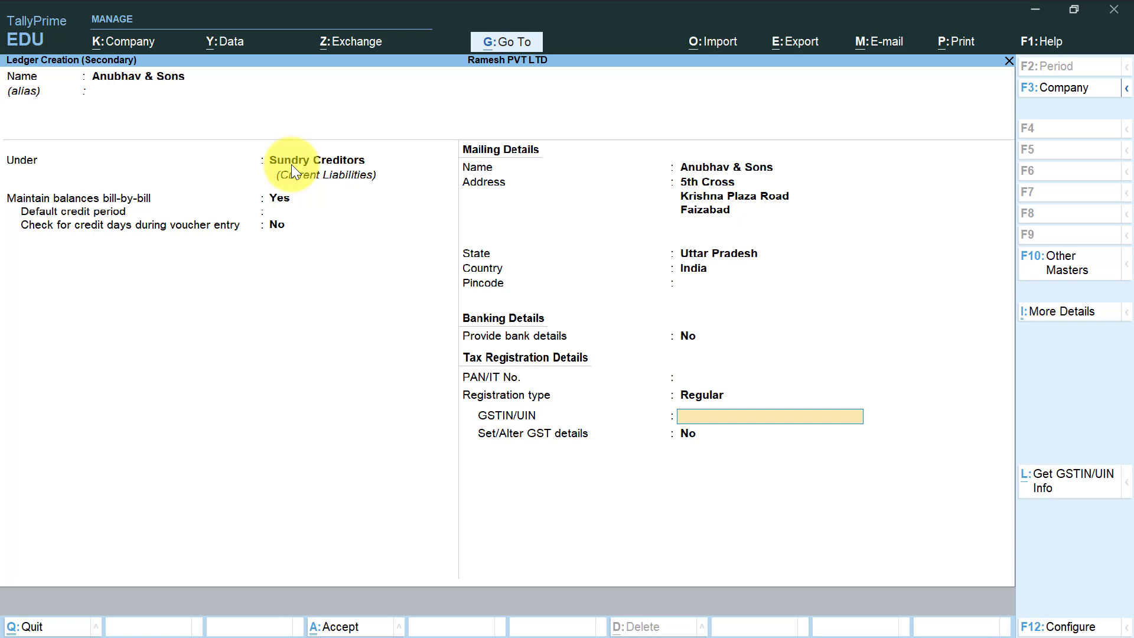
pyautogui.write('23')
pyautogui.write('ABBBA2448L1ZM')
pyautogui.press('Return')
pyautogui.press('Return')
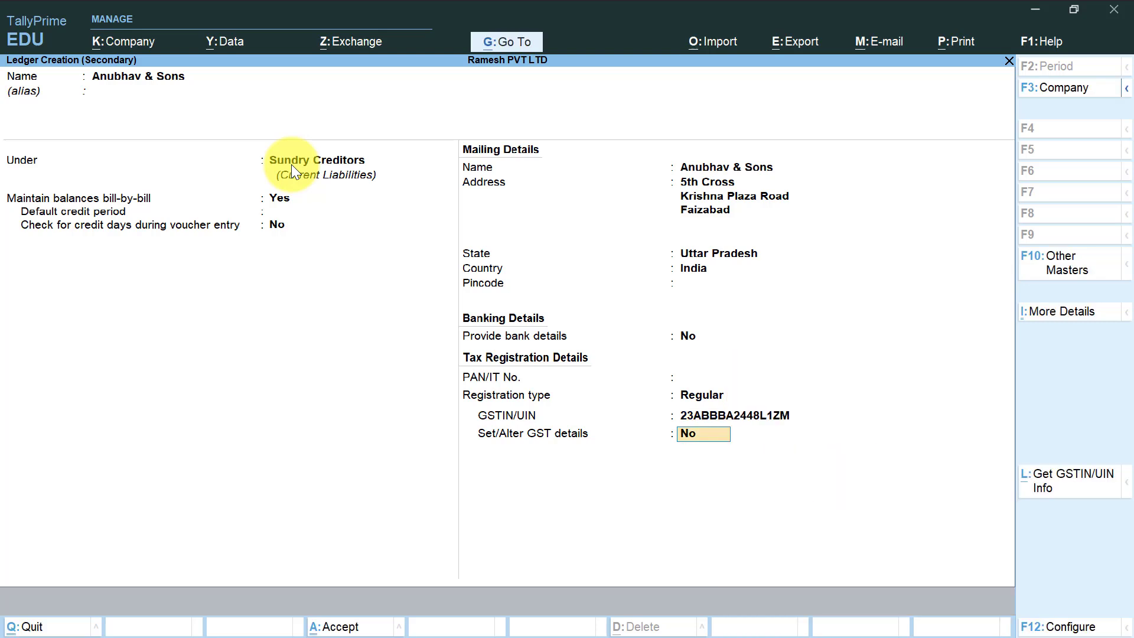
pyautogui.press('Return')
pyautogui.press('Return')
pyautogui.press('Return')
pyautogui.press('Return')
pyautogui.press('Return')
pyautogui.press('Return')
pyautogui.press('Return')
pyautogui.press('Return')
pyautogui.press('Return')
pyautogui.press('Return')
pyautogui.press('Return')
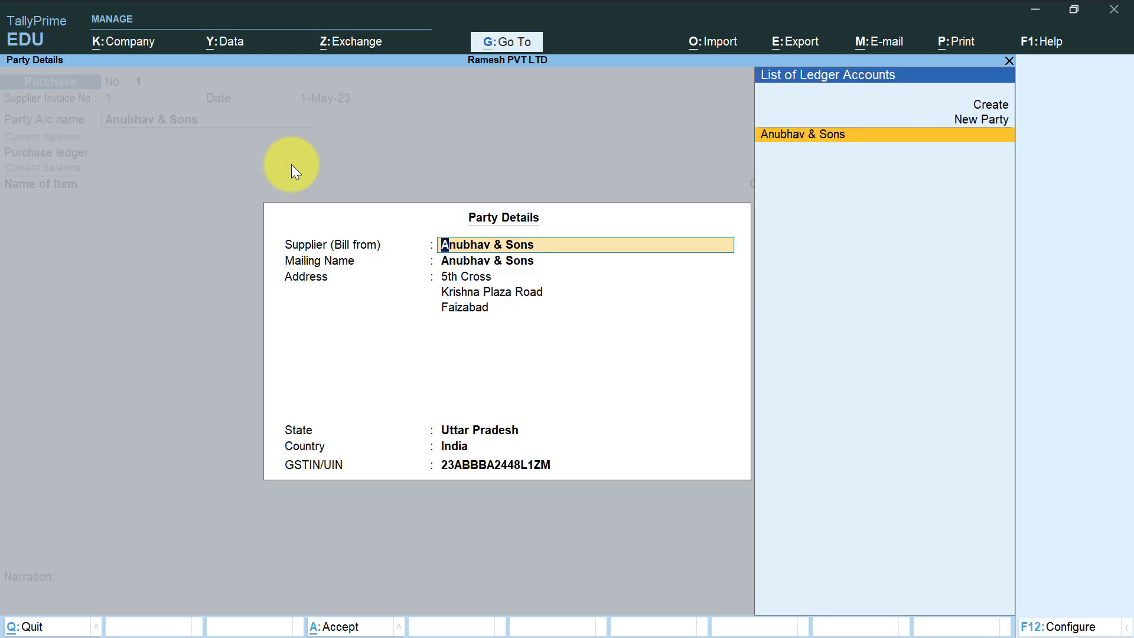
# - Accept the party details and name a new ledger Purchase A/c under Purchase Accounts
pyautogui.press('Return')
pyautogui.press('Return')
pyautogui.press('Return')
pyautogui.press('Return')
pyautogui.press('Return')
pyautogui.press('Return')
pyautogui.press('Return')
pyautogui.press('Return')
pyautogui.press('Return')
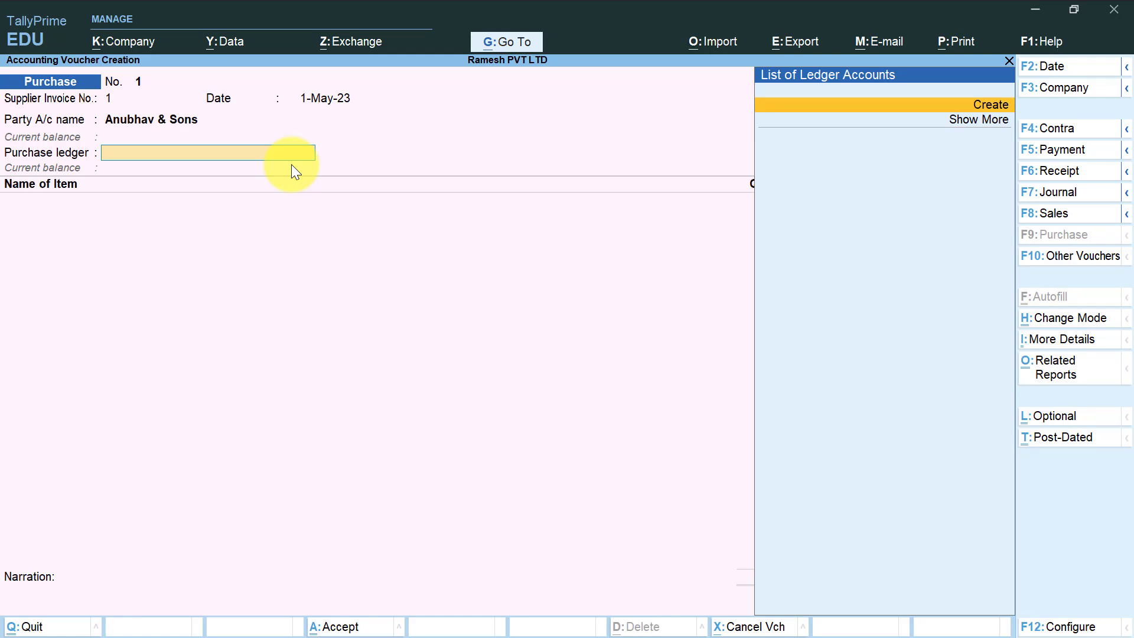
pyautogui.press('Return')
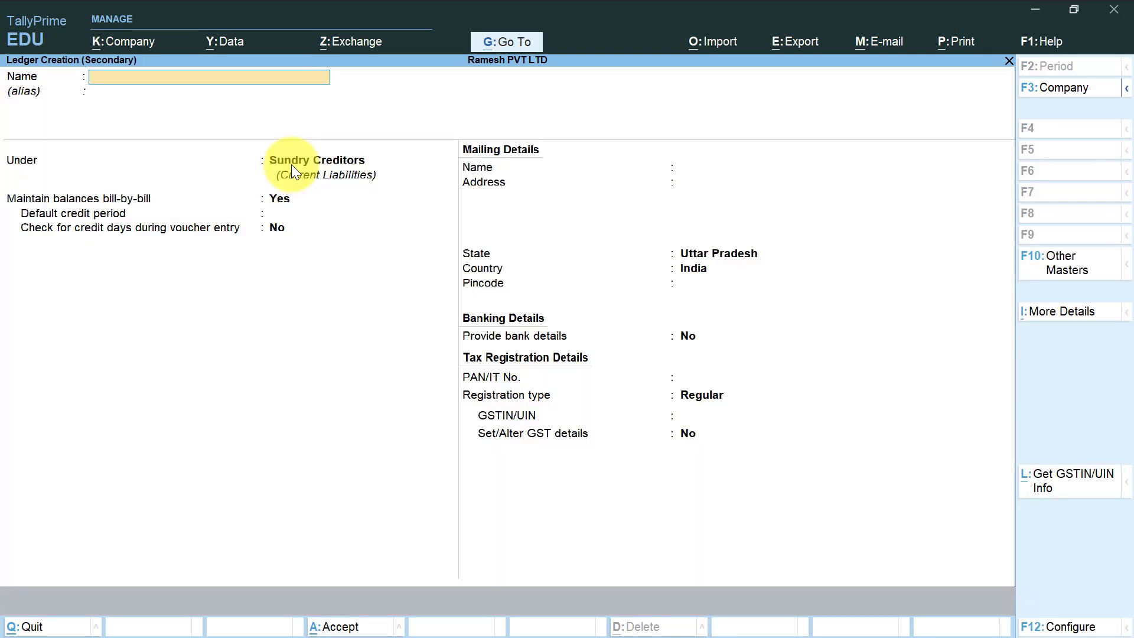
pyautogui.write('Purchase A/c')
pyautogui.press('Return')
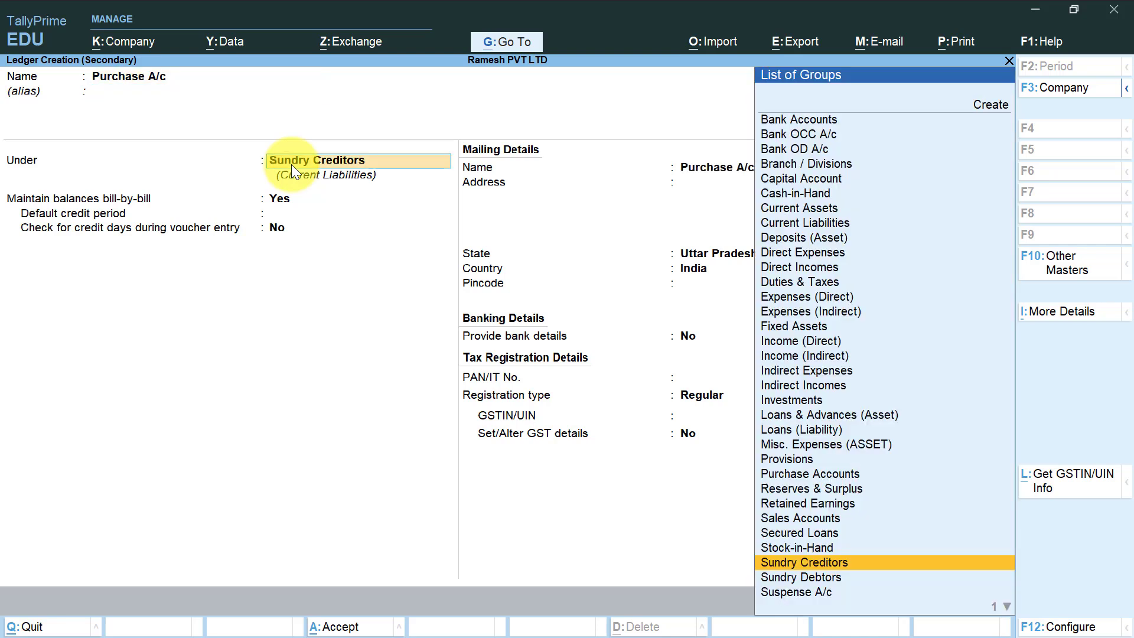
pyautogui.write('Pu')
pyautogui.press('Return')
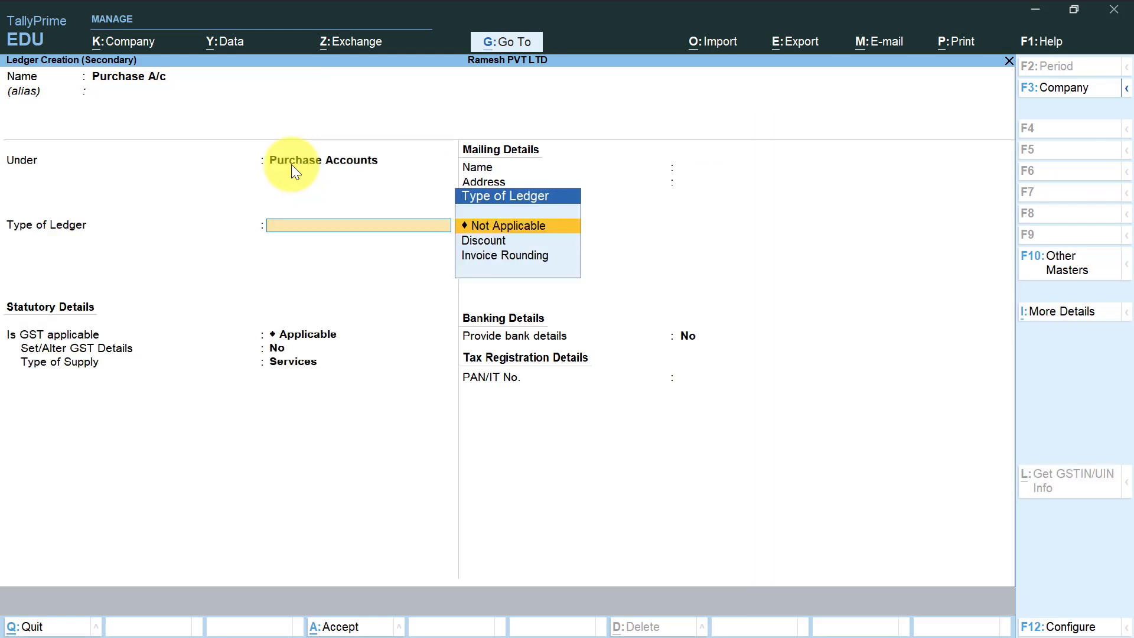
# - Mark Purchase A/c as GST applicable with supply type Goods and save it
pyautogui.press('Return')
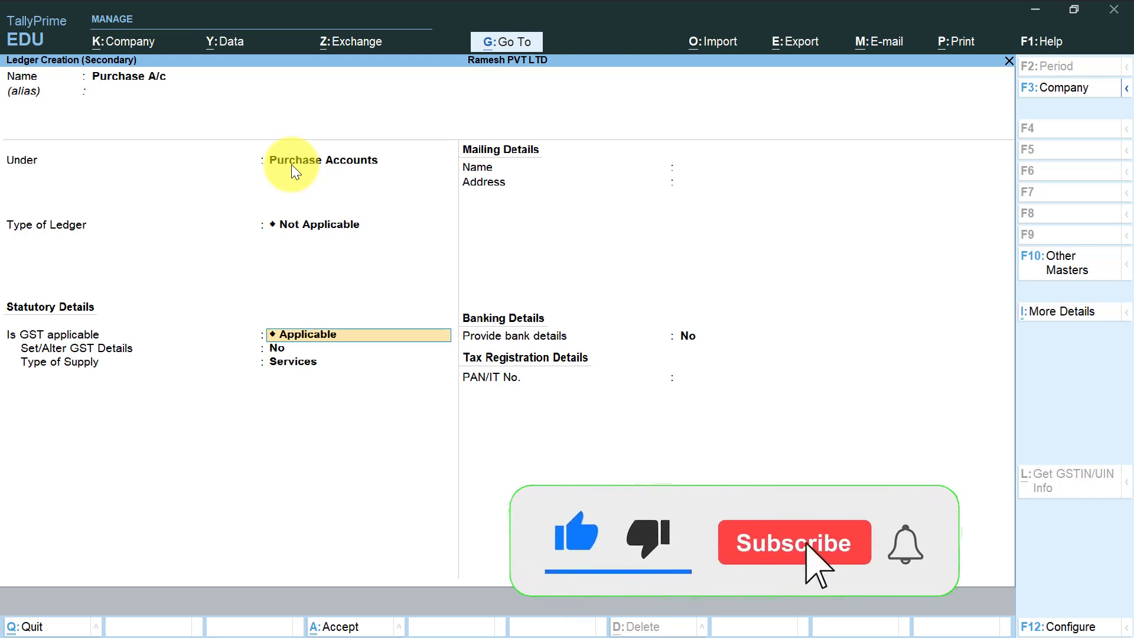
pyautogui.press('Return')
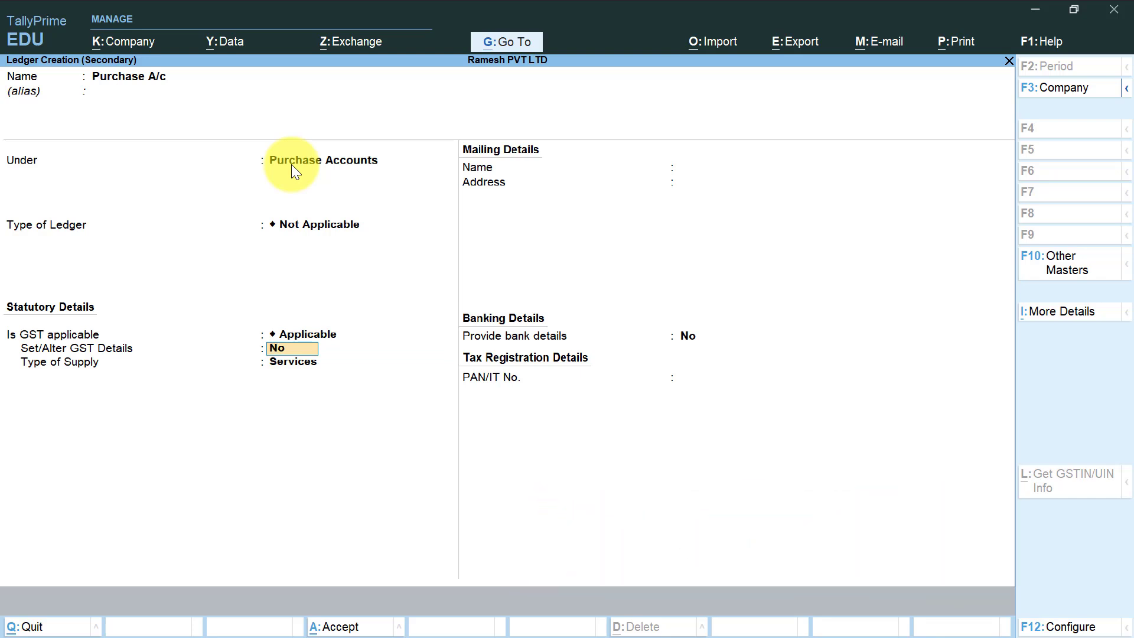
pyautogui.press('Return')
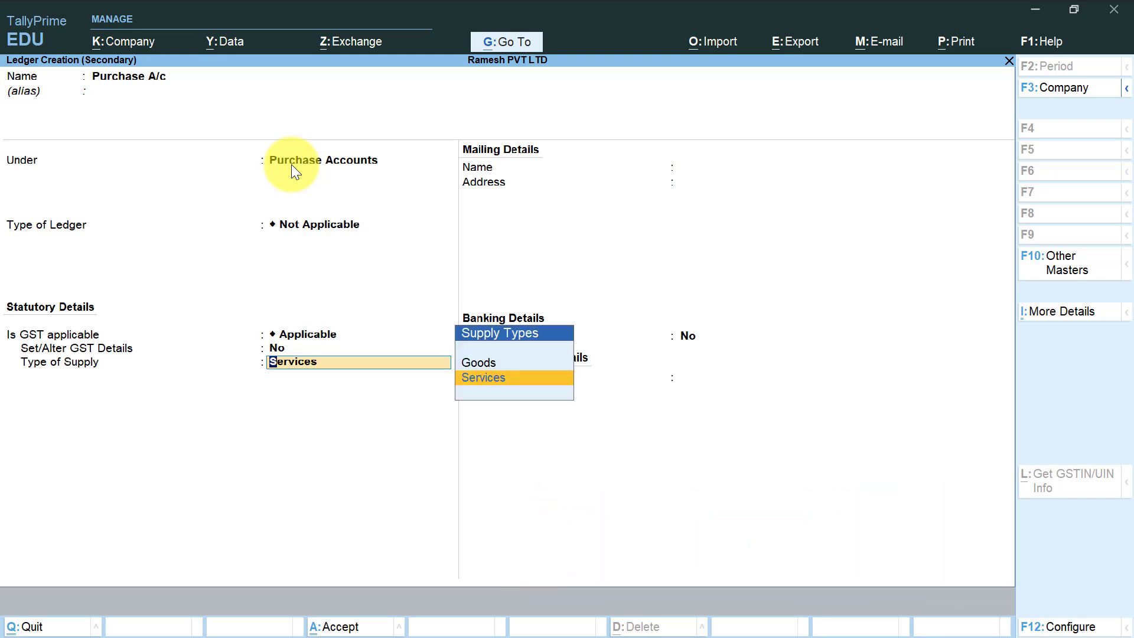
pyautogui.press('Up')
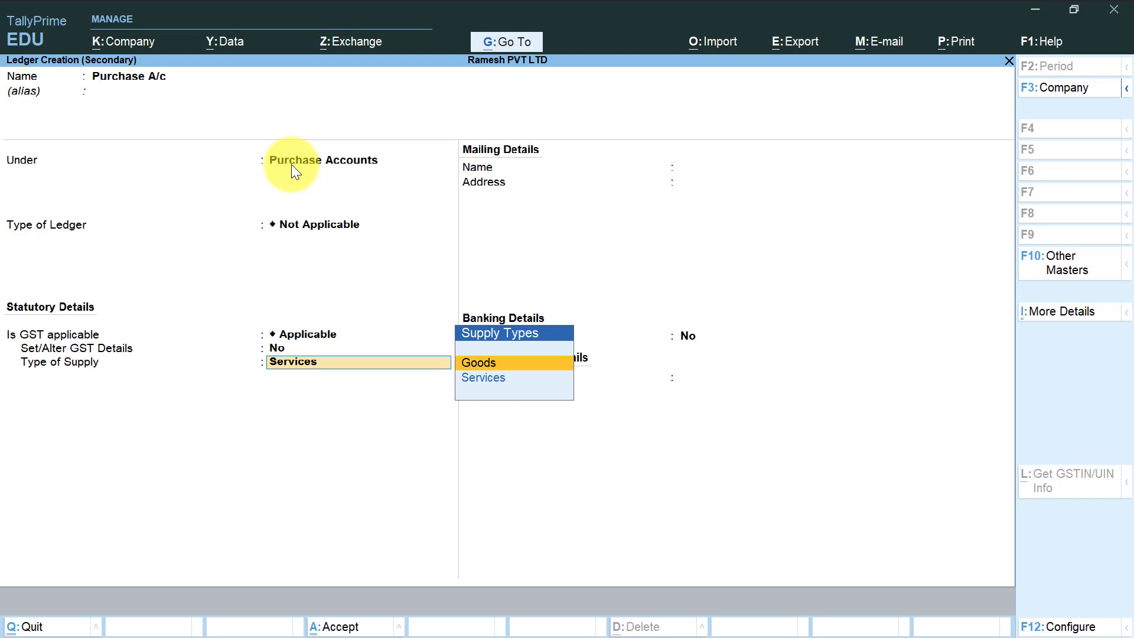
pyautogui.press('Return')
pyautogui.press('Return')
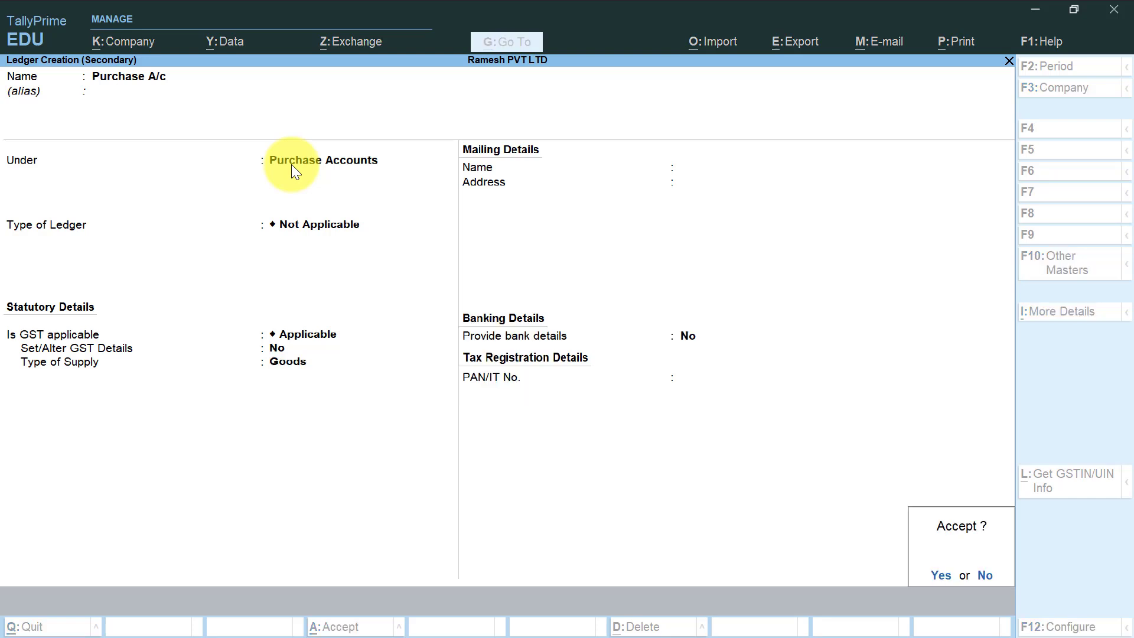
pyautogui.press('Return')
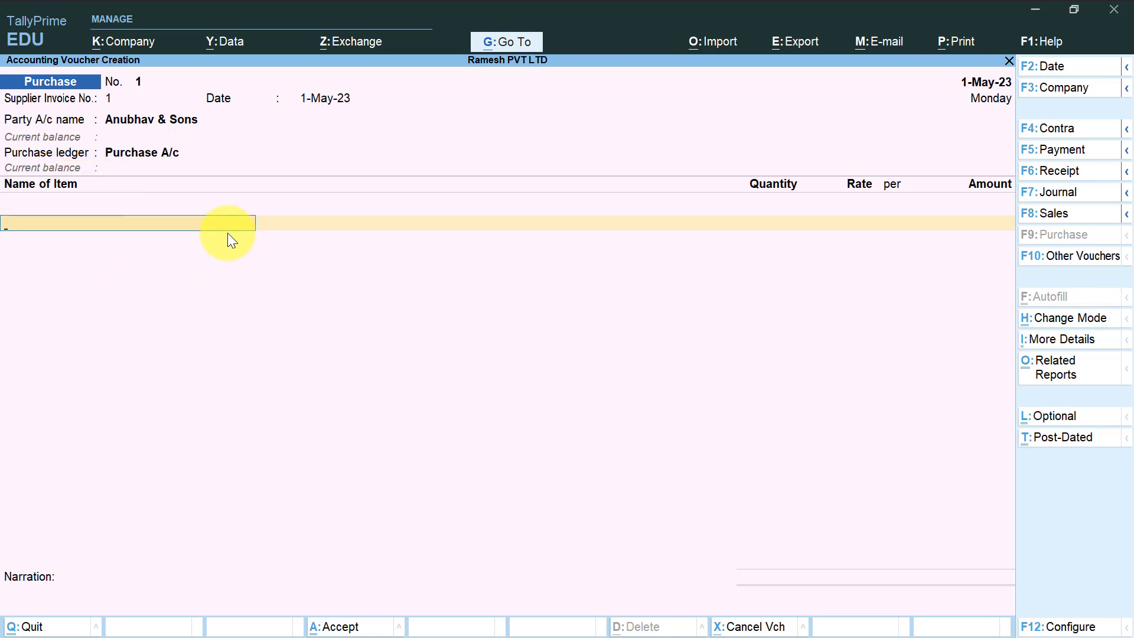
# - Name a new stock item Redmi Note 9 under Primary and begin creating its unit
pyautogui.hotkey('alt', 'c')
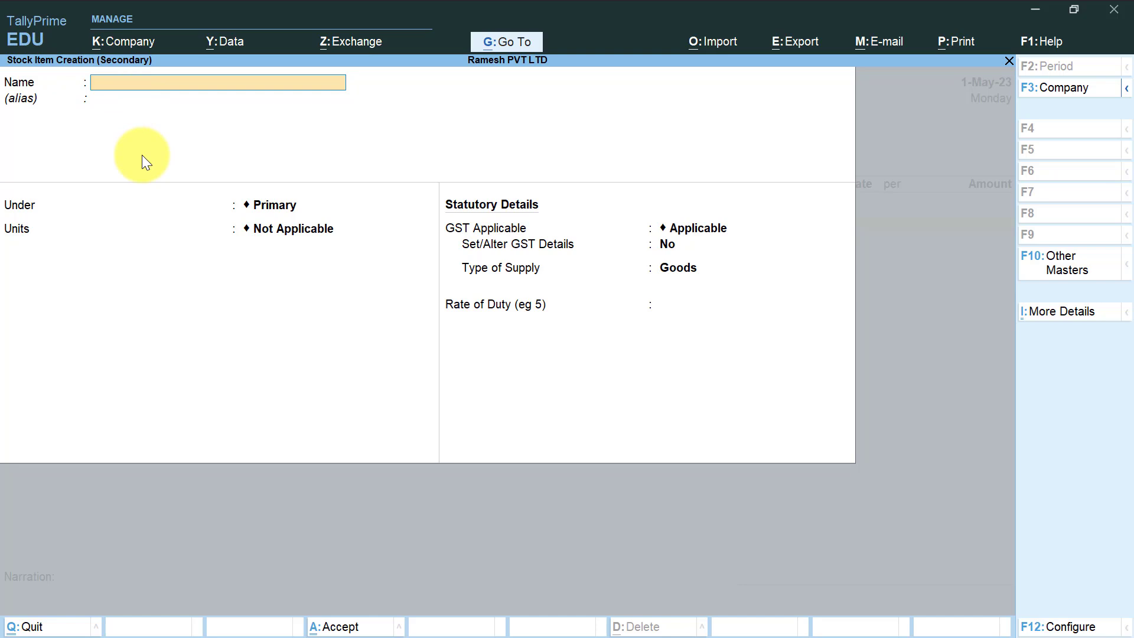
pyautogui.write('Redmi Note 9')
pyautogui.press('Return')
pyautogui.press('Return')
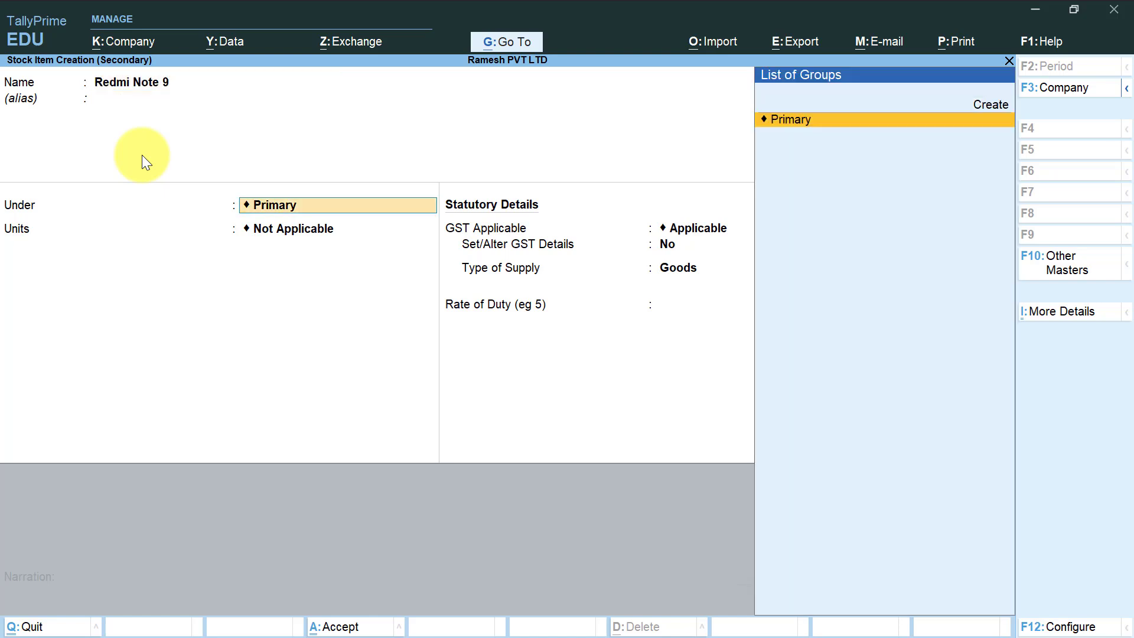
pyautogui.press('Return')
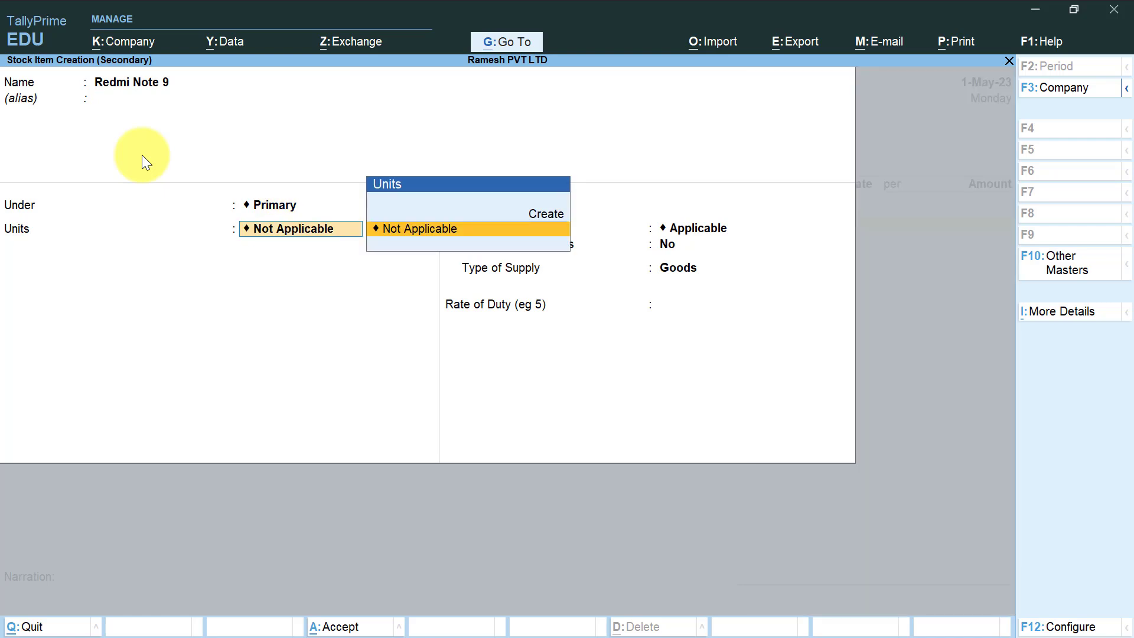
pyautogui.hotkey('alt', 'c')
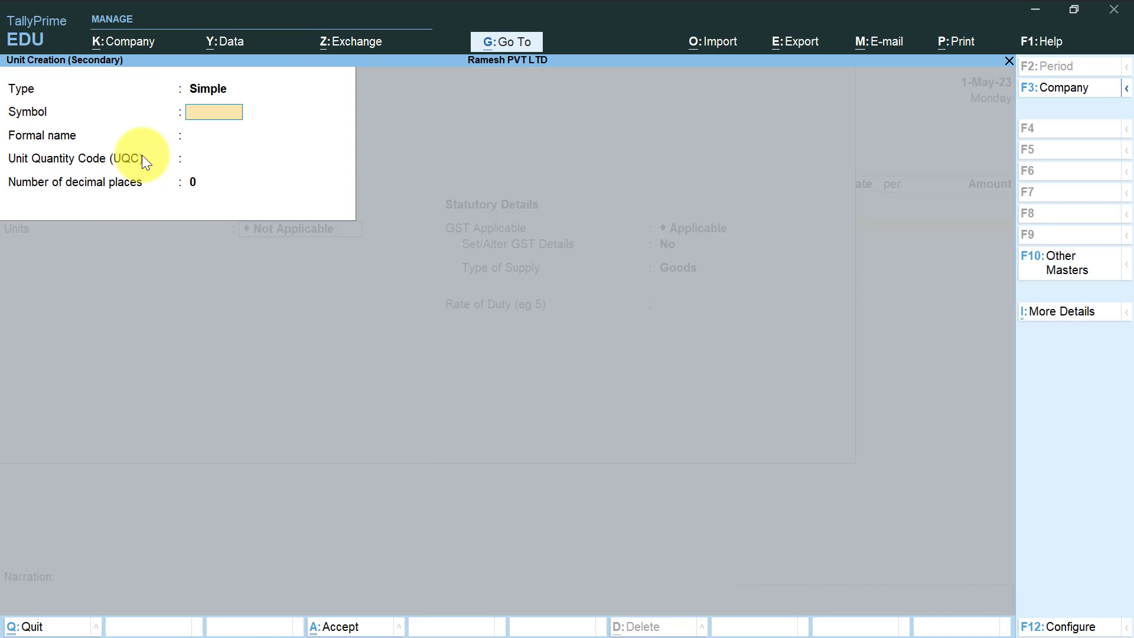
# - Create the unit pcs with quantity code PCS-PIECES and 0 decimal places
pyautogui.write('pcs.')
pyautogui.press('Return')
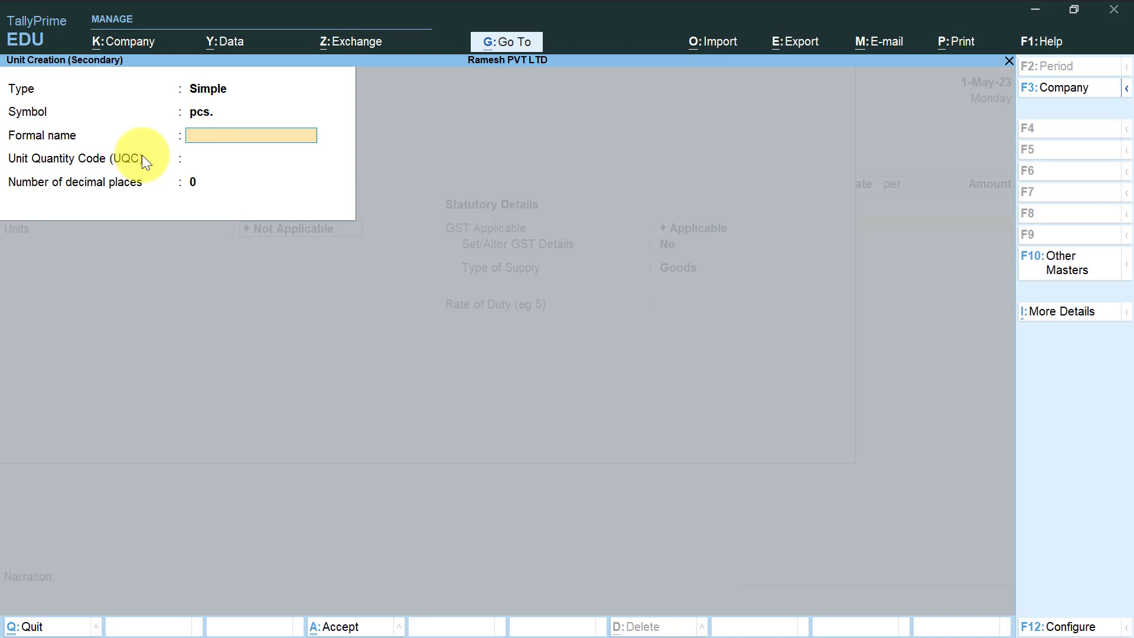
pyautogui.press('Return')
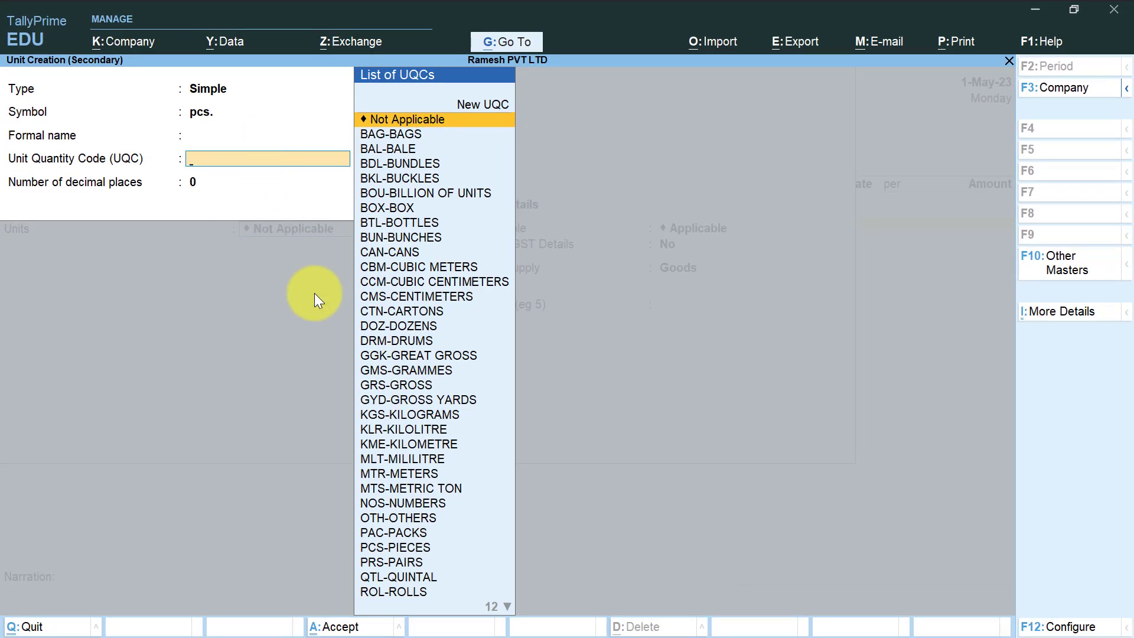
pyautogui.click(409, 543)
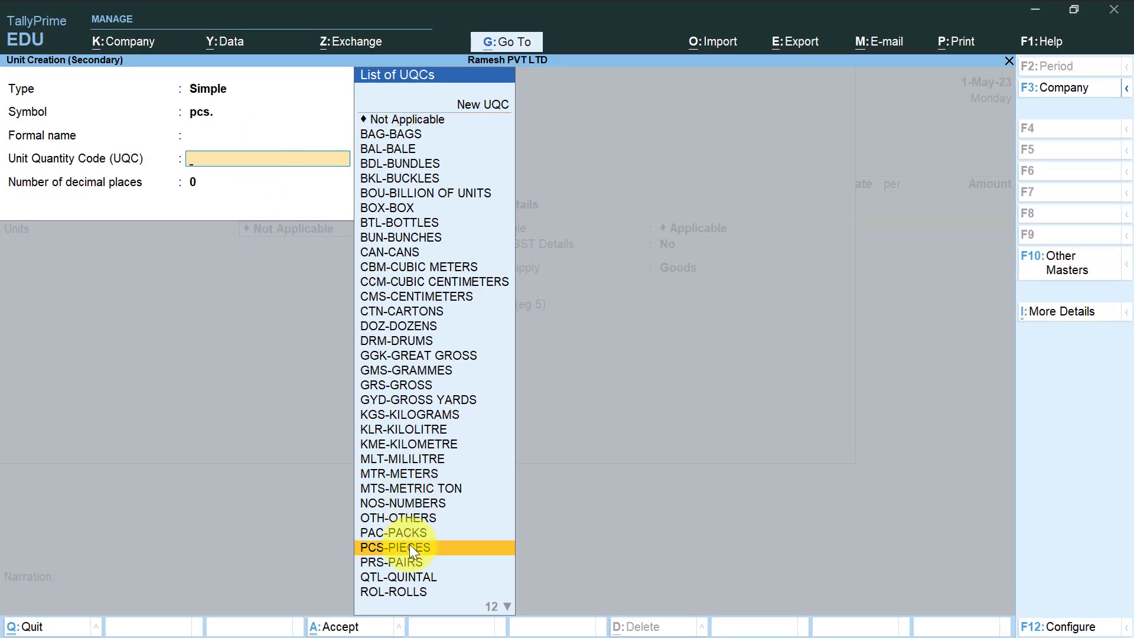
pyautogui.click(409, 544)
pyautogui.press('Return')
pyautogui.press('Return')
pyautogui.press('Return')
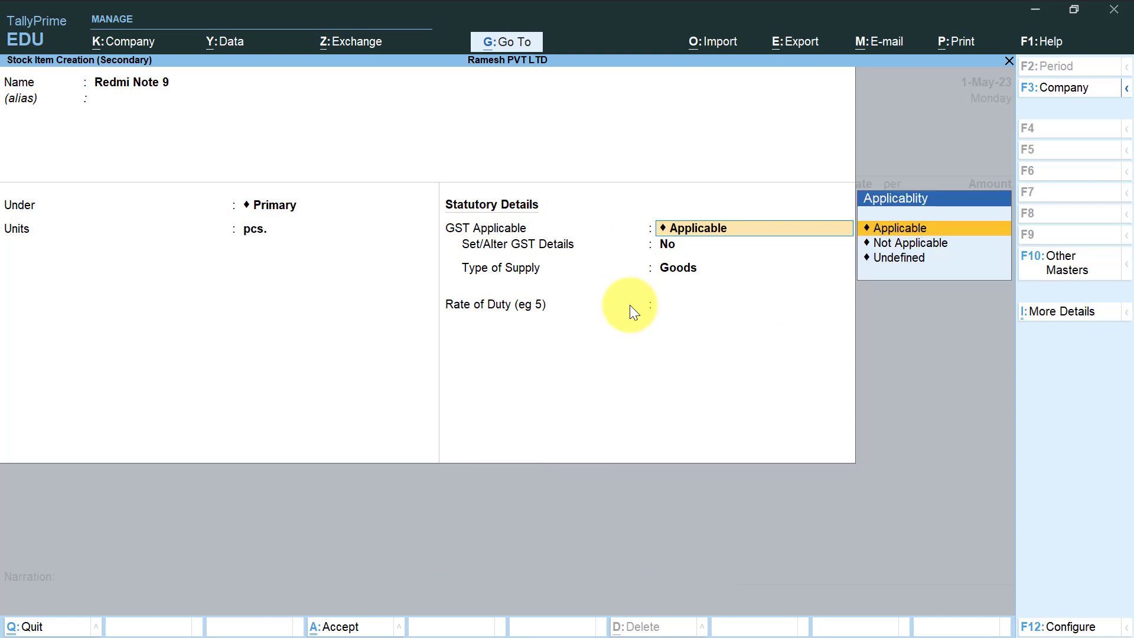
# - Open Redmi Note 9's GST details with description Mobile and HSN/SAC code 120
pyautogui.press('Return')
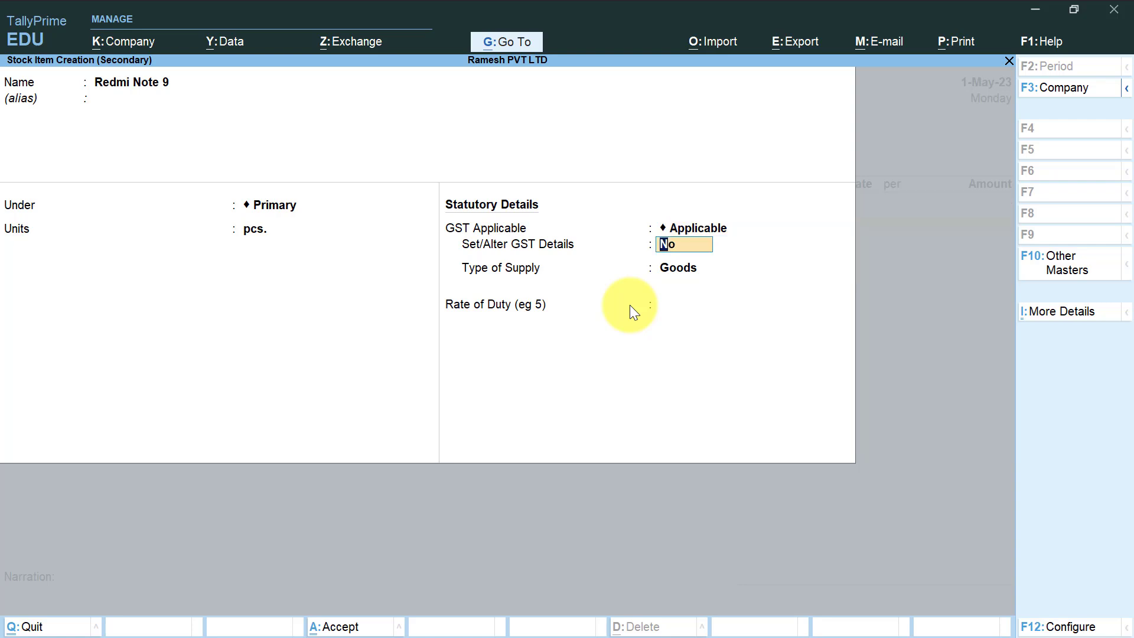
pyautogui.write('y')
pyautogui.press('Return')
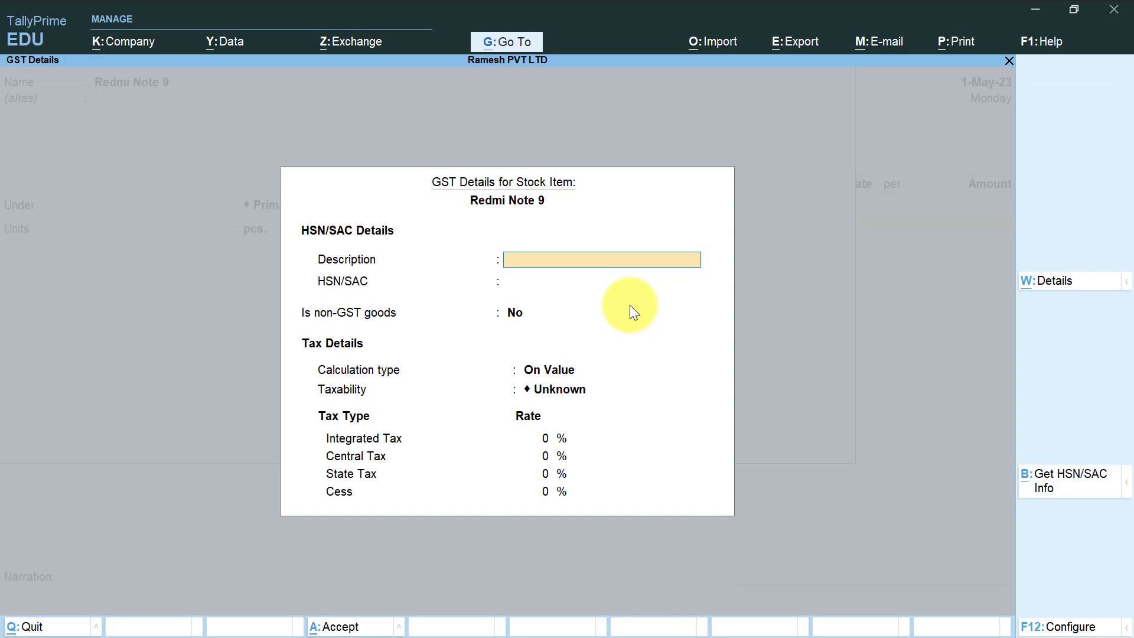
pyautogui.write('Mobile')
pyautogui.press('Return')
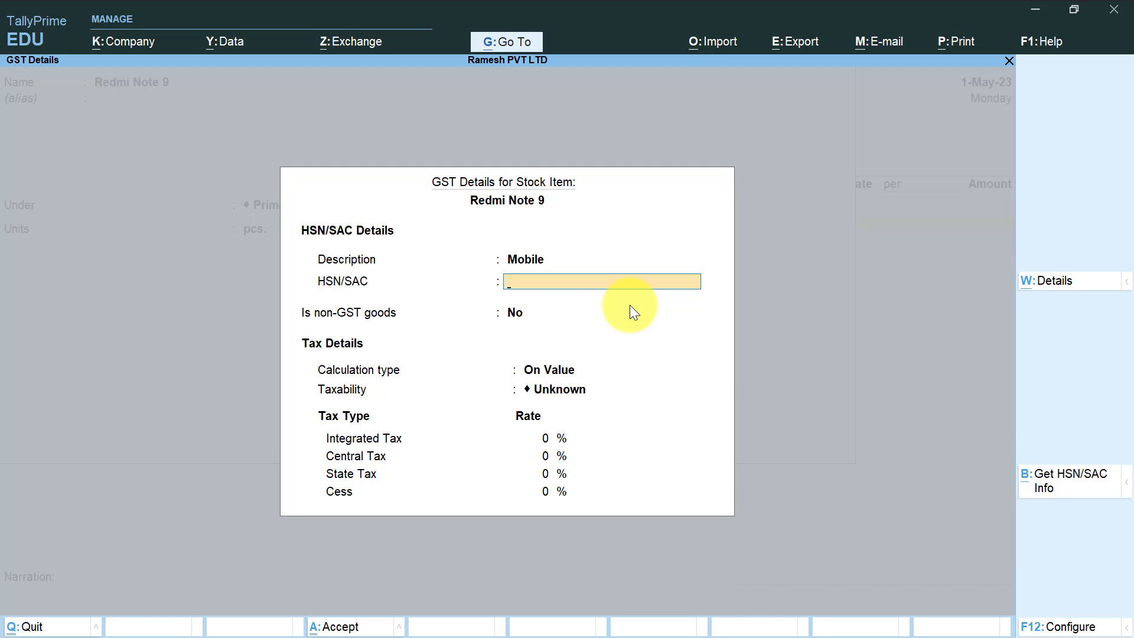
pyautogui.write('120')
pyautogui.press('Return')
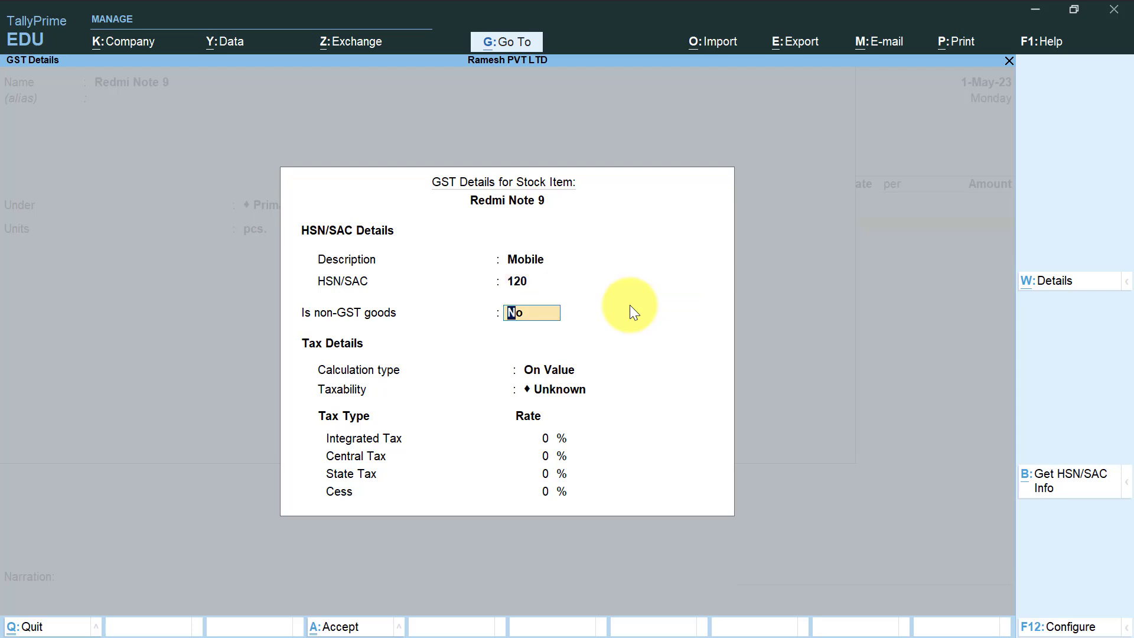
# - Mark the item Taxable at 18% integrated tax and save Redmi Note 9
pyautogui.press('Return')
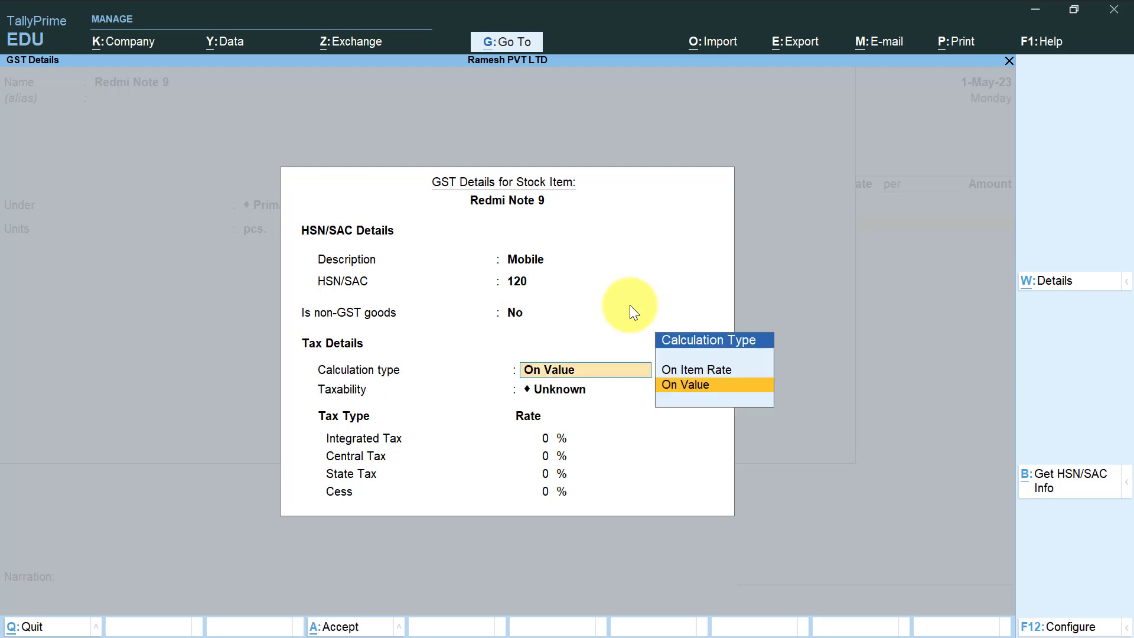
pyautogui.press('Return')
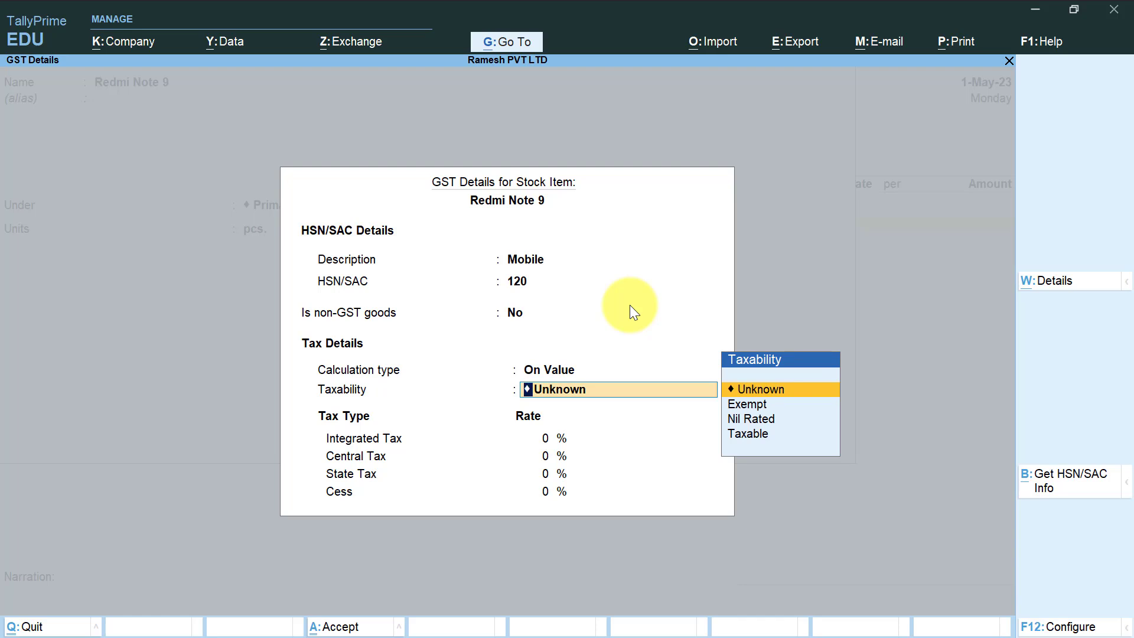
pyautogui.press('Down')
pyautogui.press('Down')
pyautogui.press('Down')
pyautogui.press('Return')
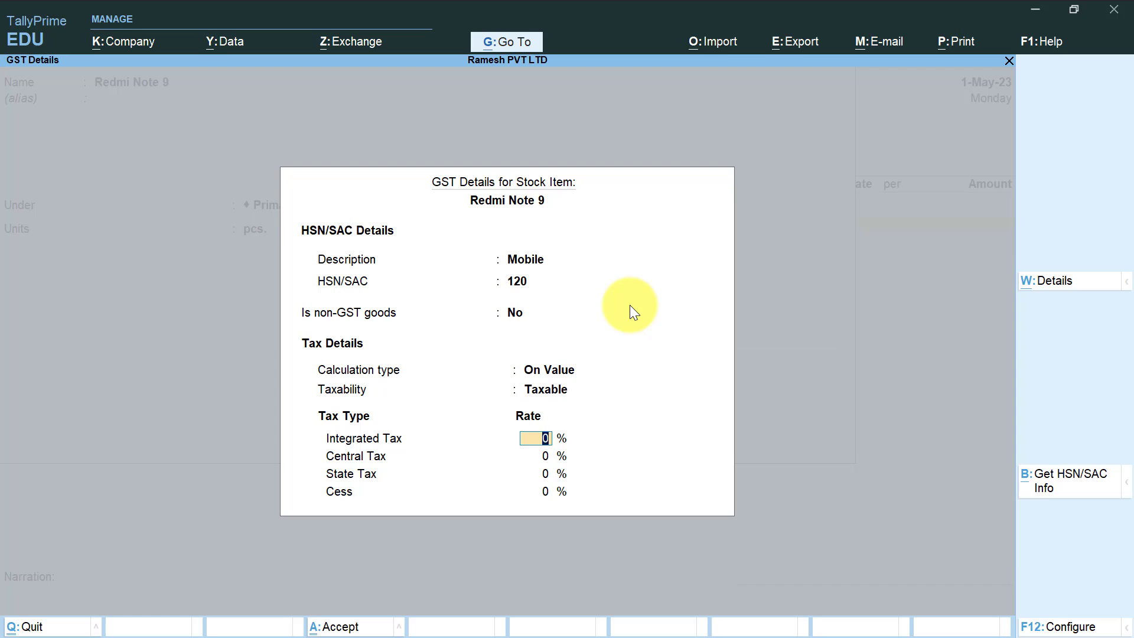
pyautogui.write('18')
pyautogui.press('Return')
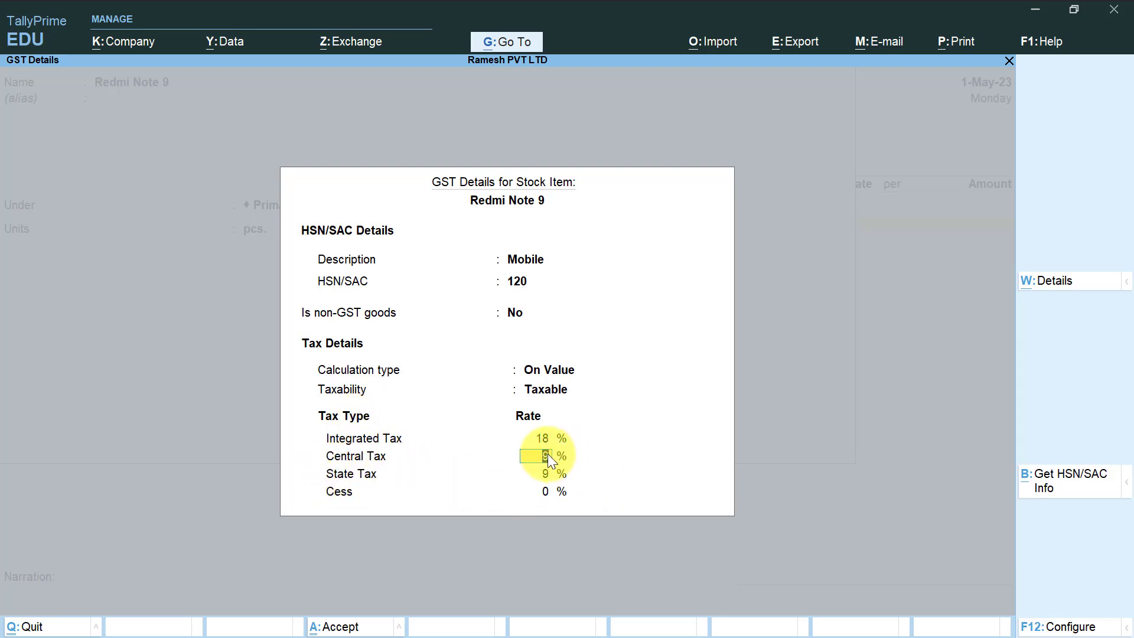
pyautogui.press('Return')
pyautogui.press('Return')
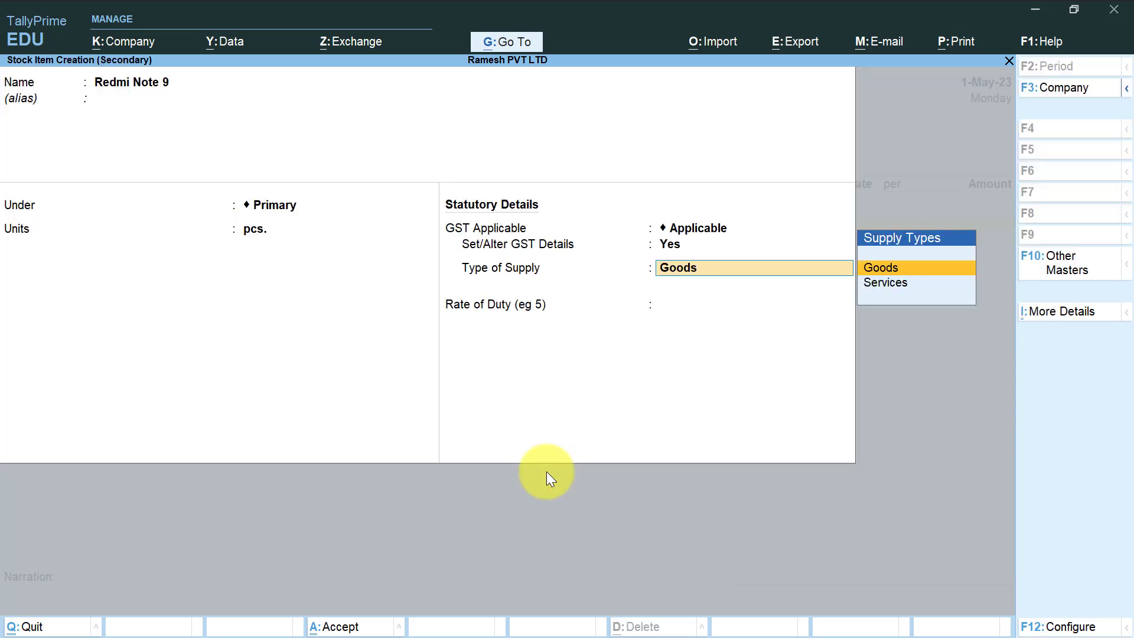
pyautogui.press('Return')
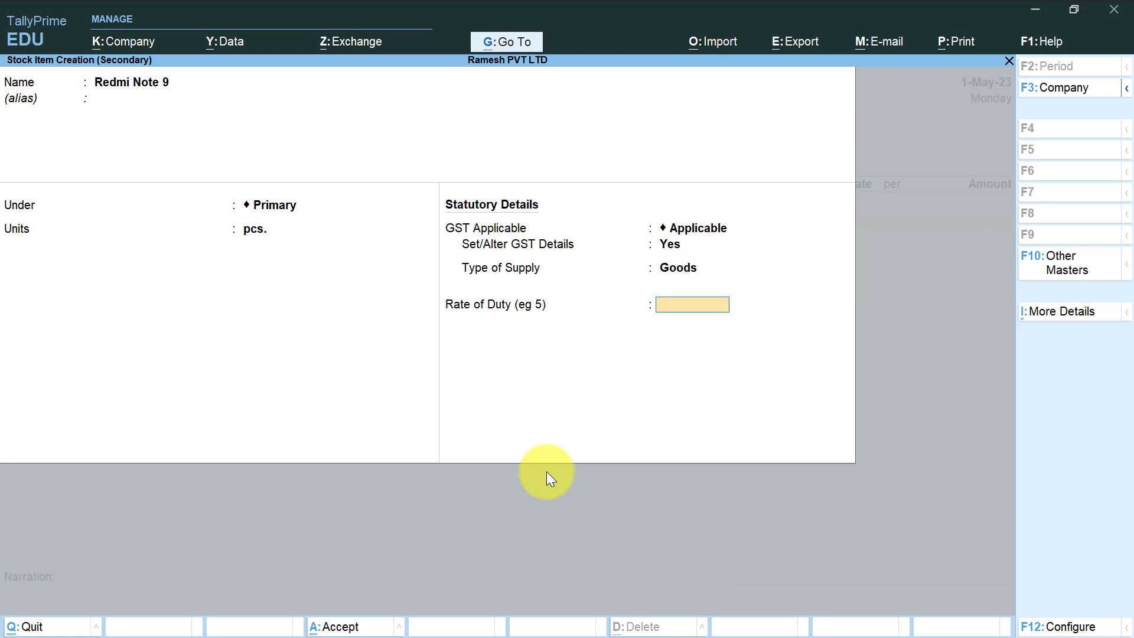
pyautogui.press('Return')
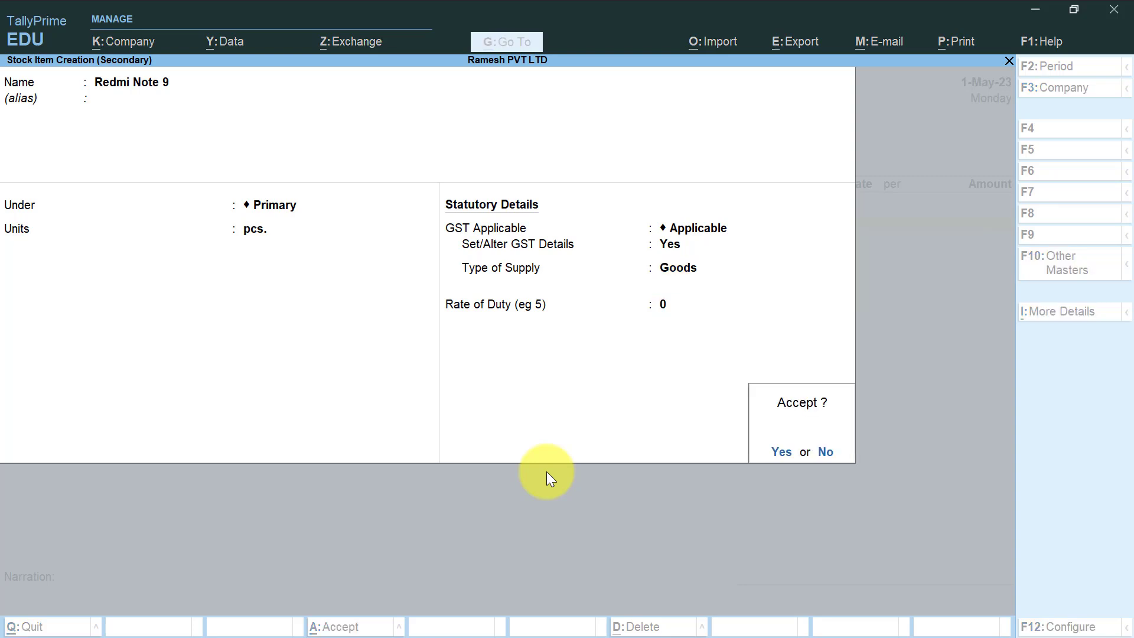
pyautogui.press('Return')
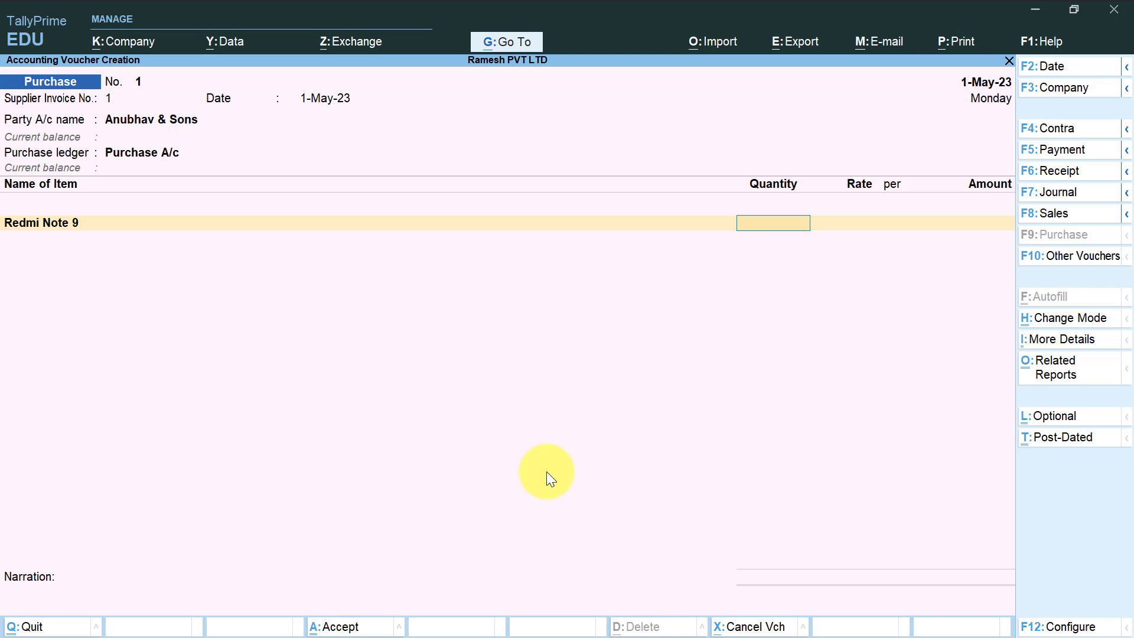
# - Enter 2 pcs of Redmi Note 9 at 20,000 for 40,000.00, then start a new ledger
pyautogui.write('2')
pyautogui.press('Return')
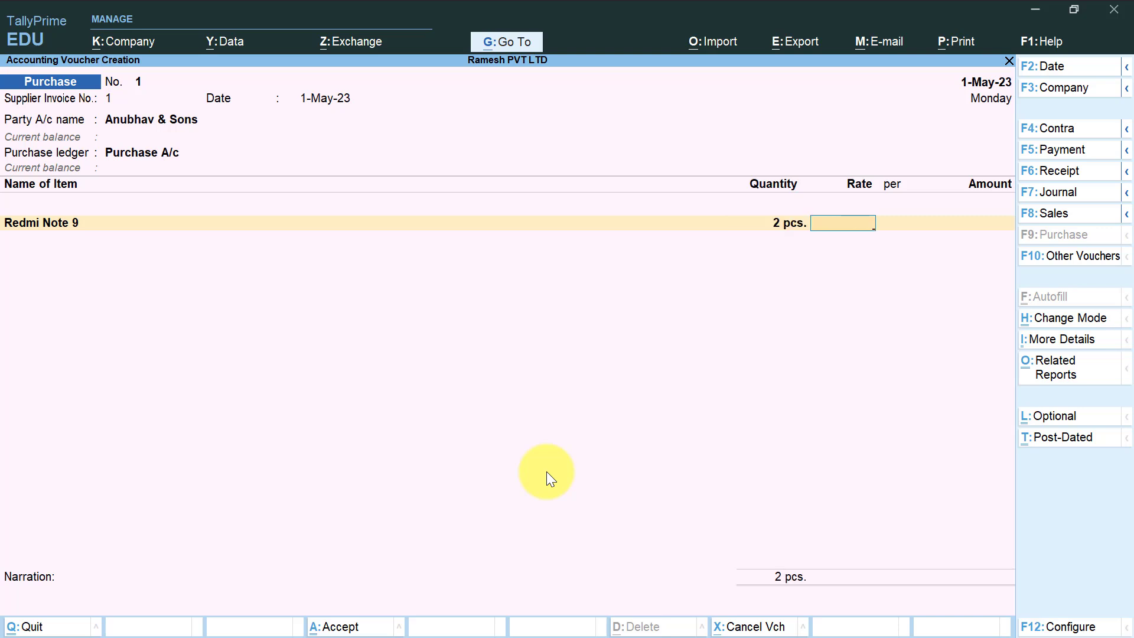
pyautogui.write('20000')
pyautogui.press('Return')
pyautogui.press('Return')
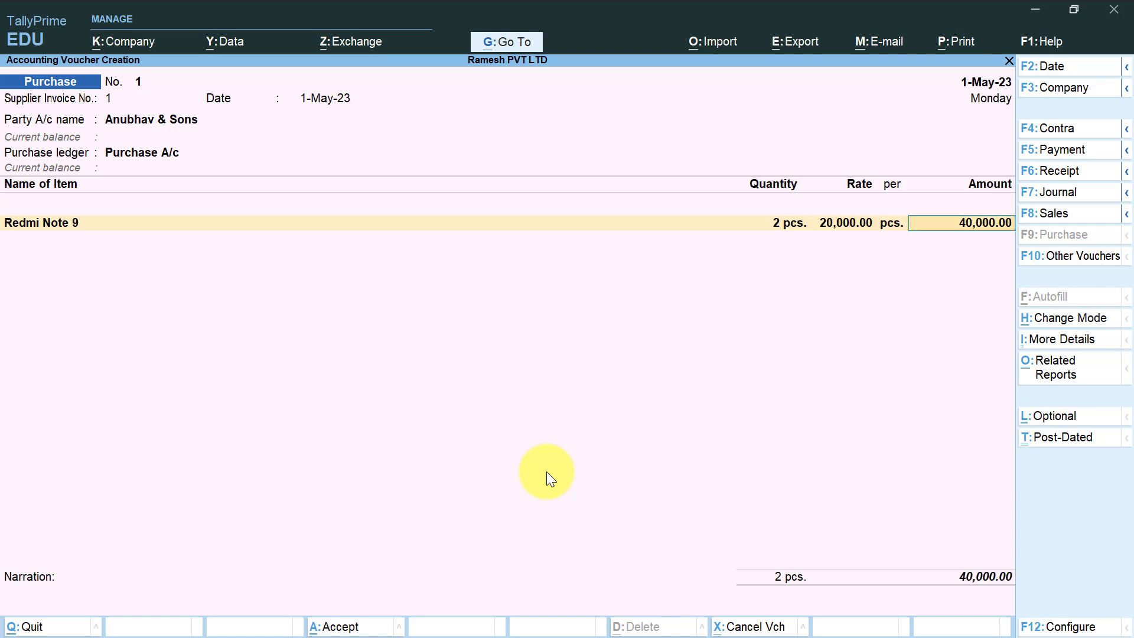
pyautogui.press('Return')
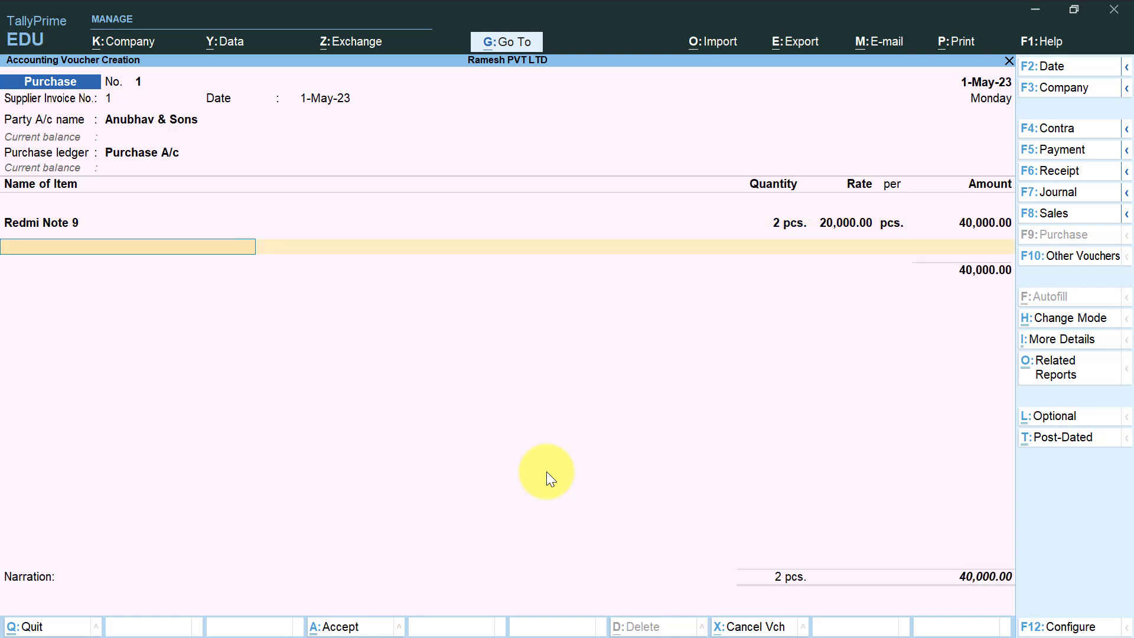
pyautogui.press('Return')
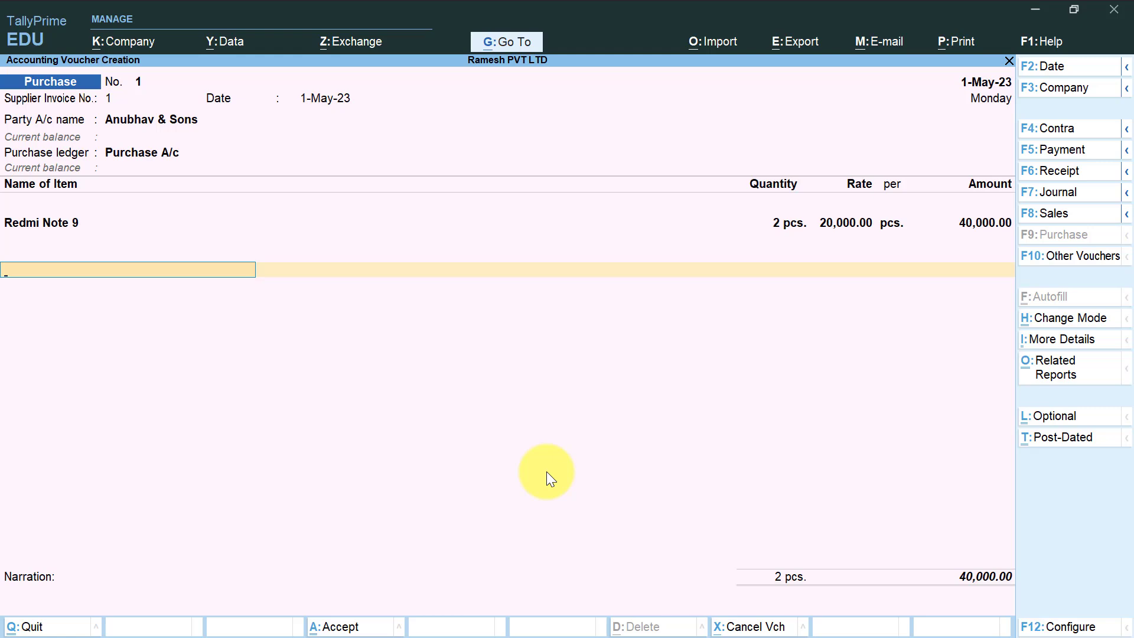
pyautogui.hotkey('alt', 'c')
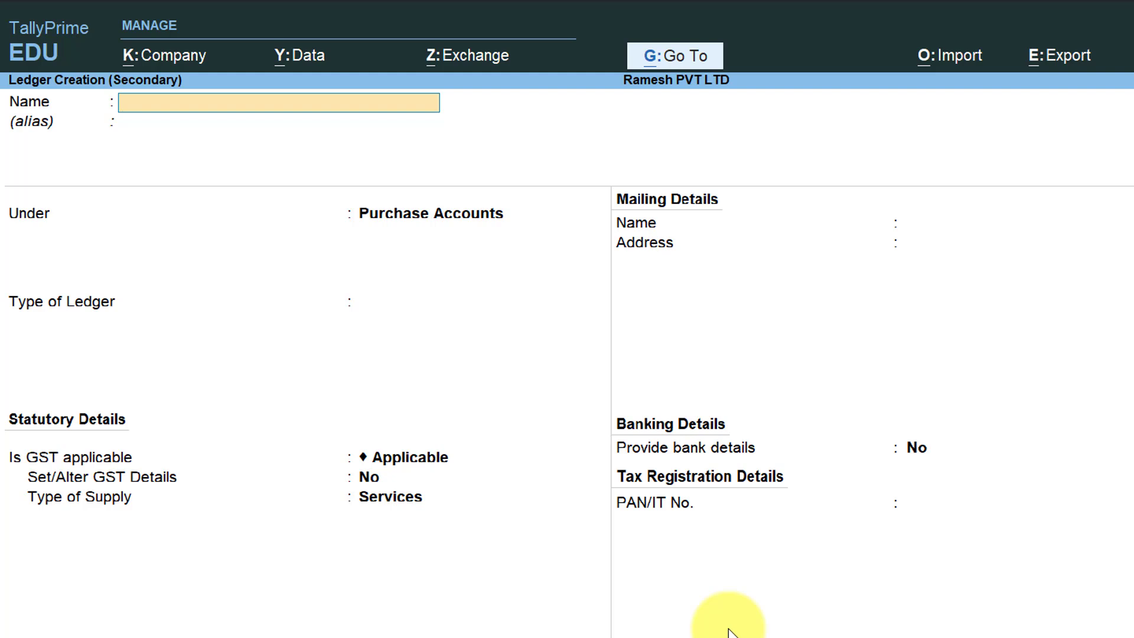
# - Create the Cgst ledger under Duties & Taxes as GST Central Tax and add it at 3,600.00
pyautogui.write('Cgst')
pyautogui.press('Return')
pyautogui.press('Return')
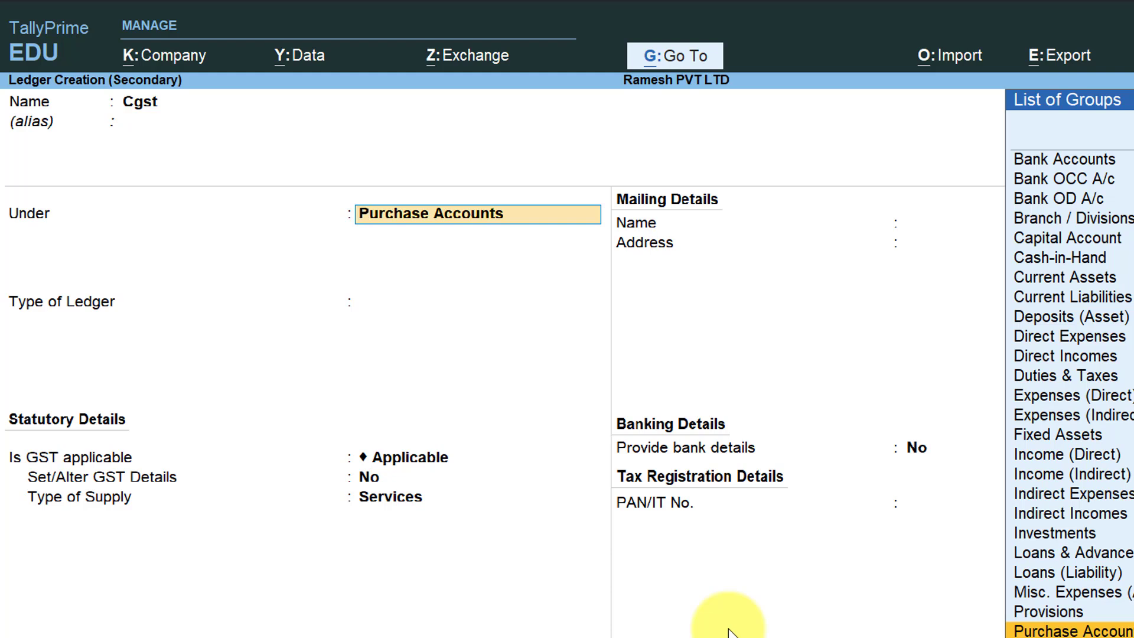
pyautogui.write('Dut')
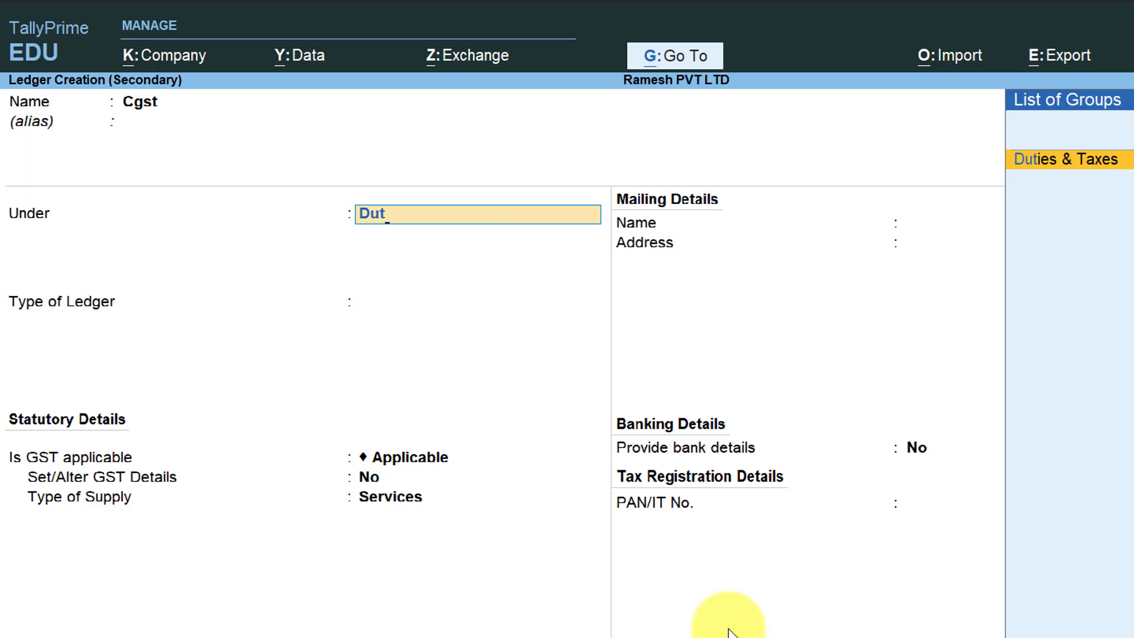
pyautogui.press('Return')
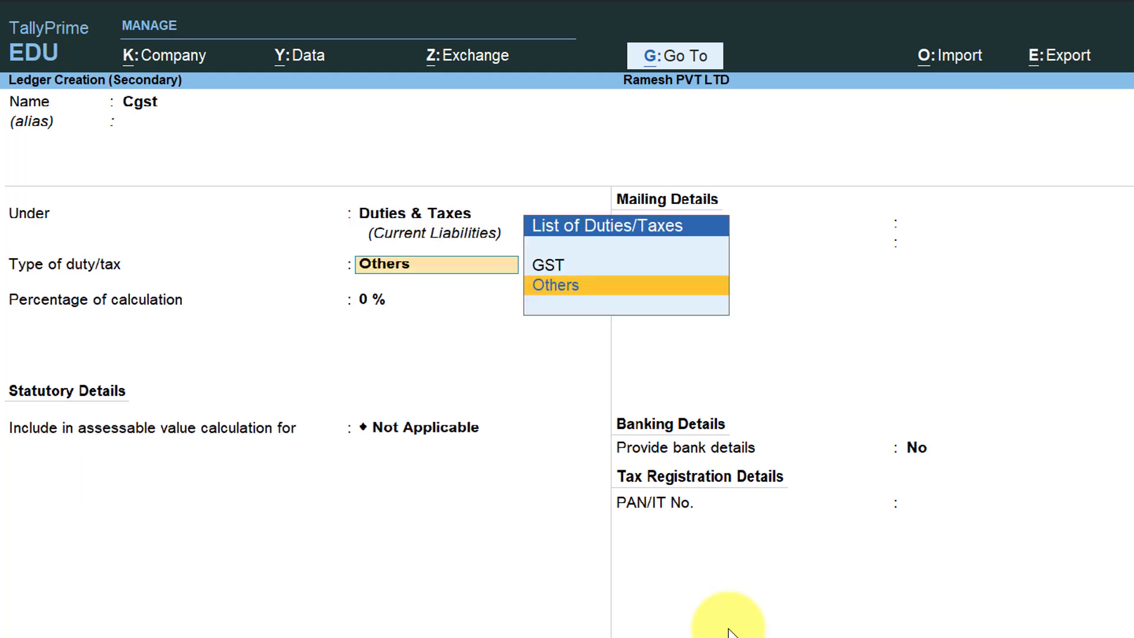
pyautogui.press('Up')
pyautogui.press('Return')
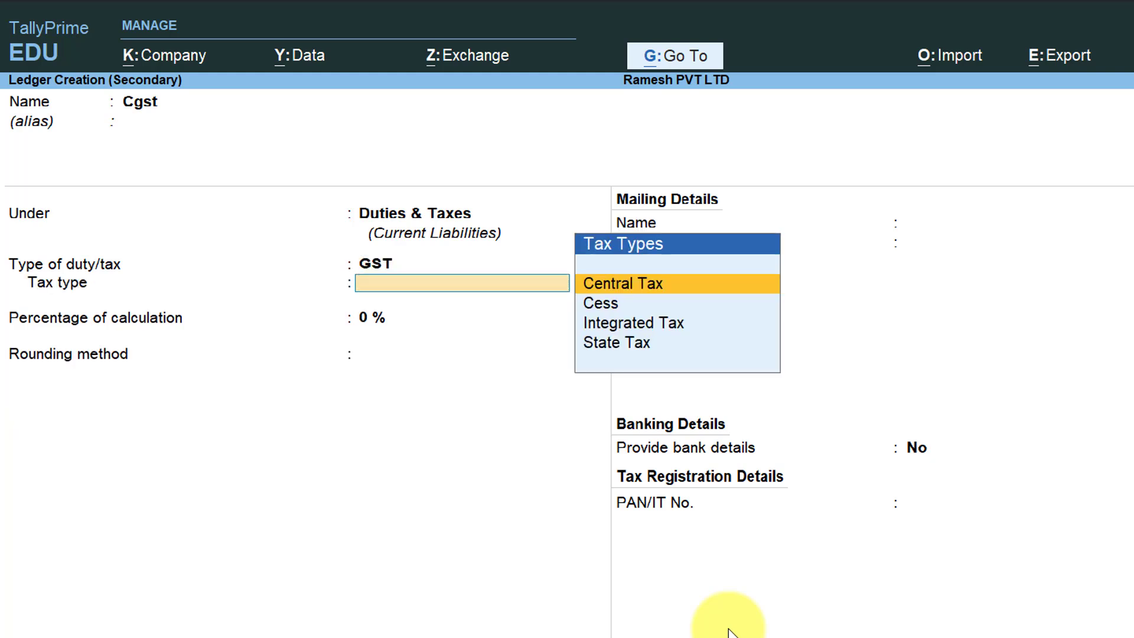
pyautogui.press('Return')
pyautogui.press('Return')
pyautogui.press('Return')
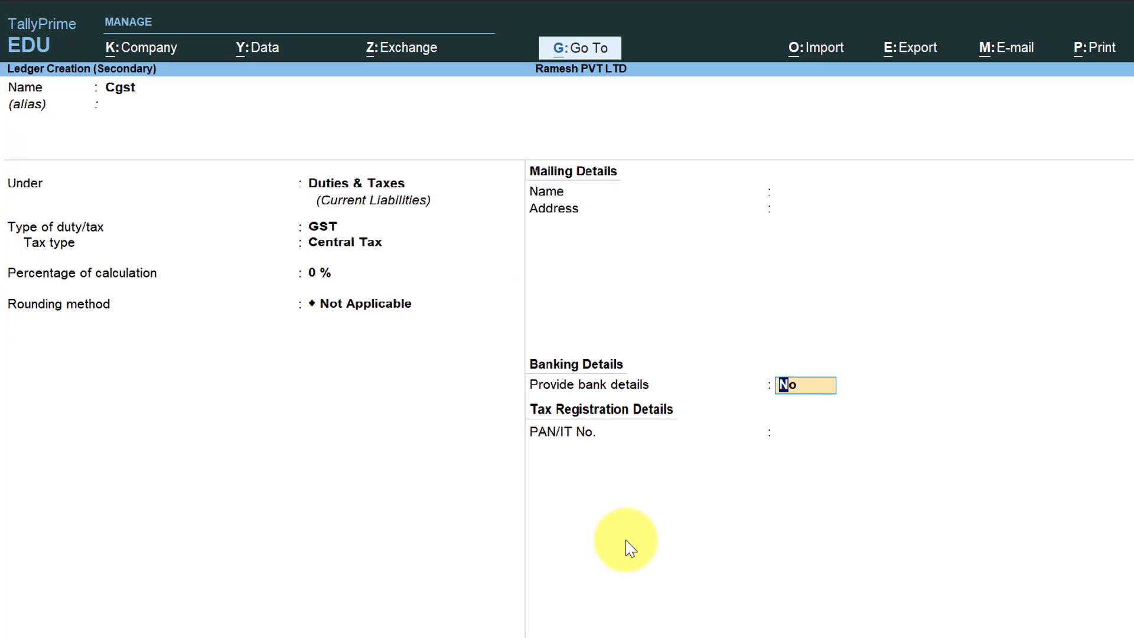
pyautogui.press('Return')
pyautogui.press('Return')
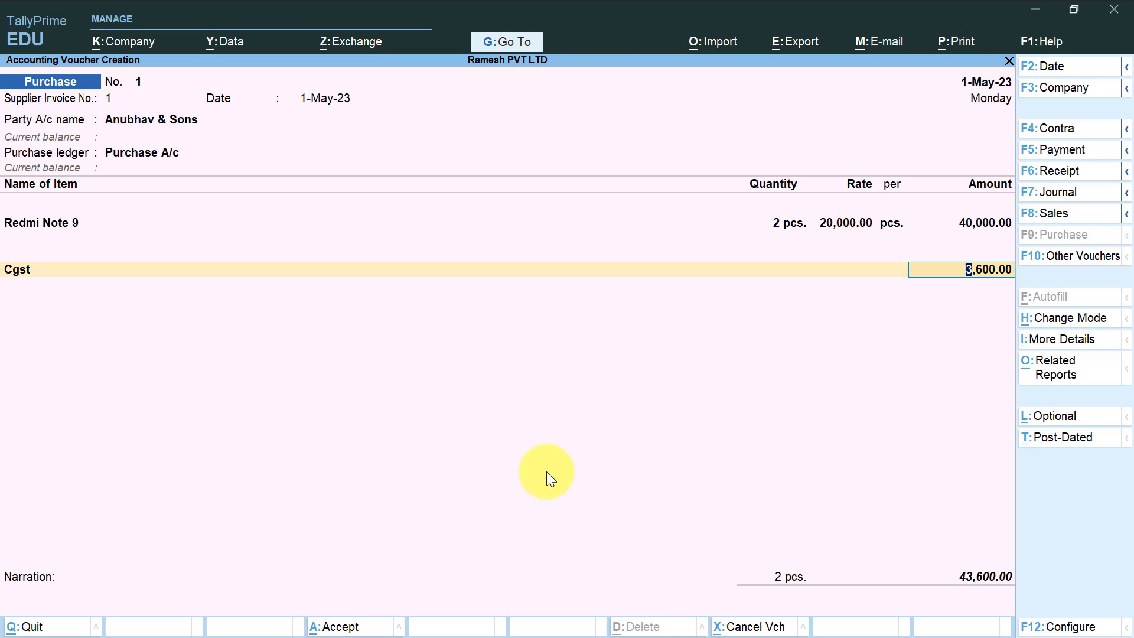
pyautogui.press('Return')
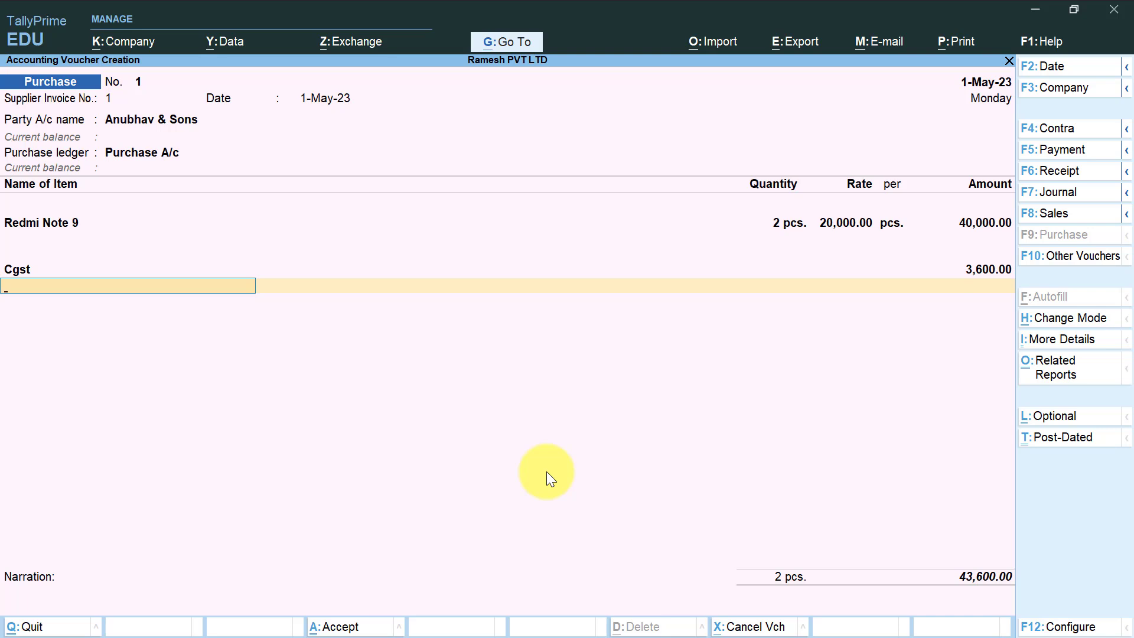
# - Create an Sgst ledger under Duties & Taxes with duty type GST and tax type State Tax
pyautogui.hotkey('alt', 'c')
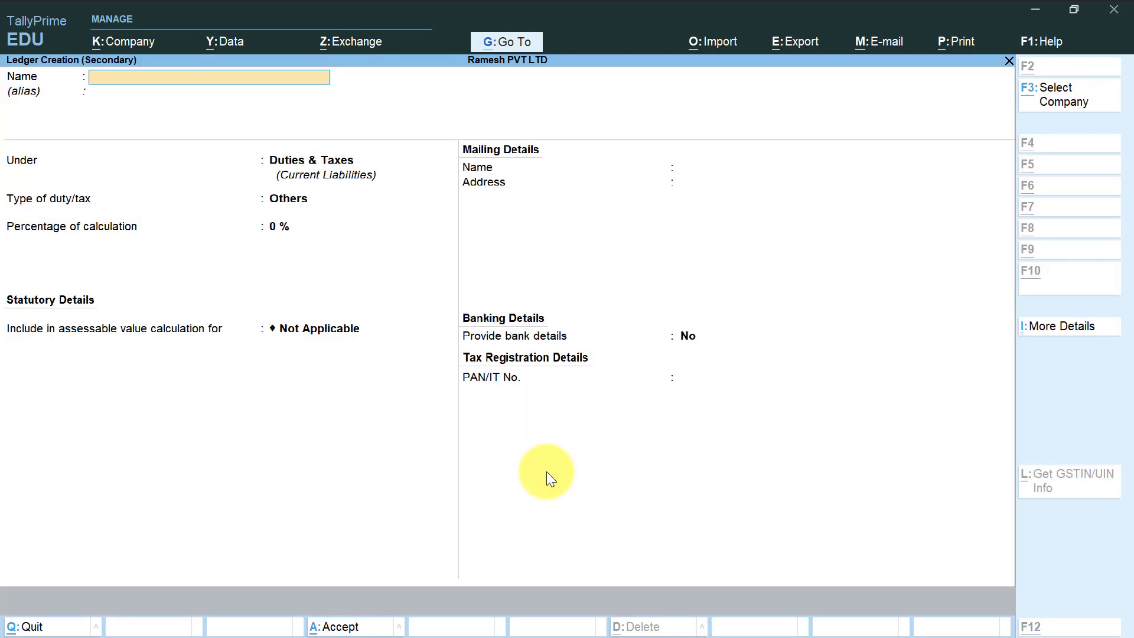
pyautogui.write('Sgst')
pyautogui.press('Return')
pyautogui.press('Return')
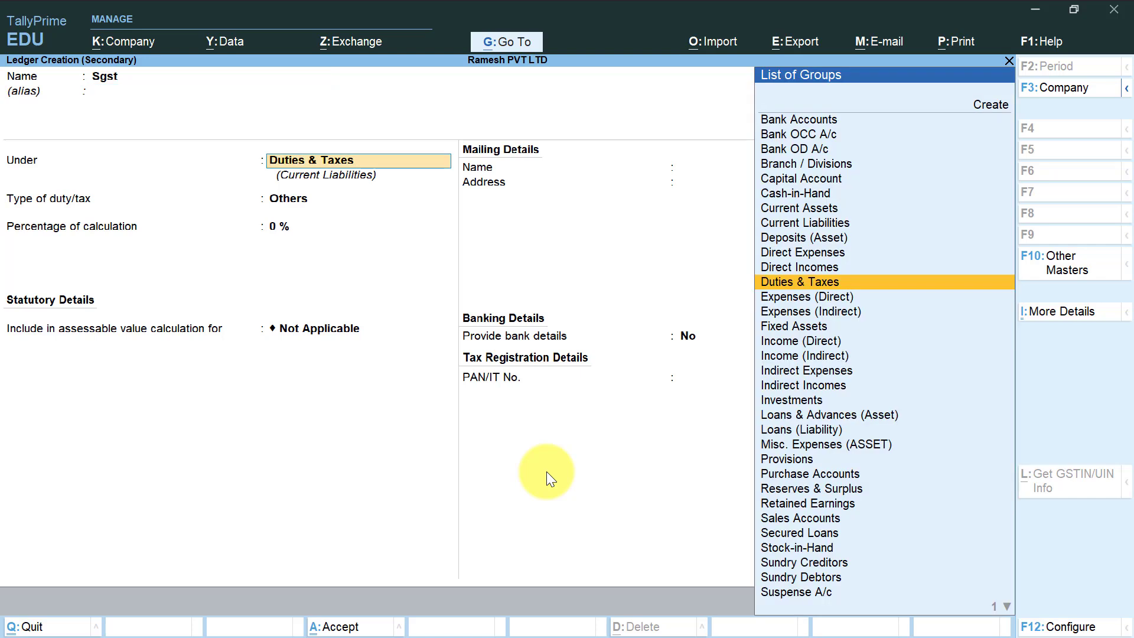
pyautogui.press('Return')
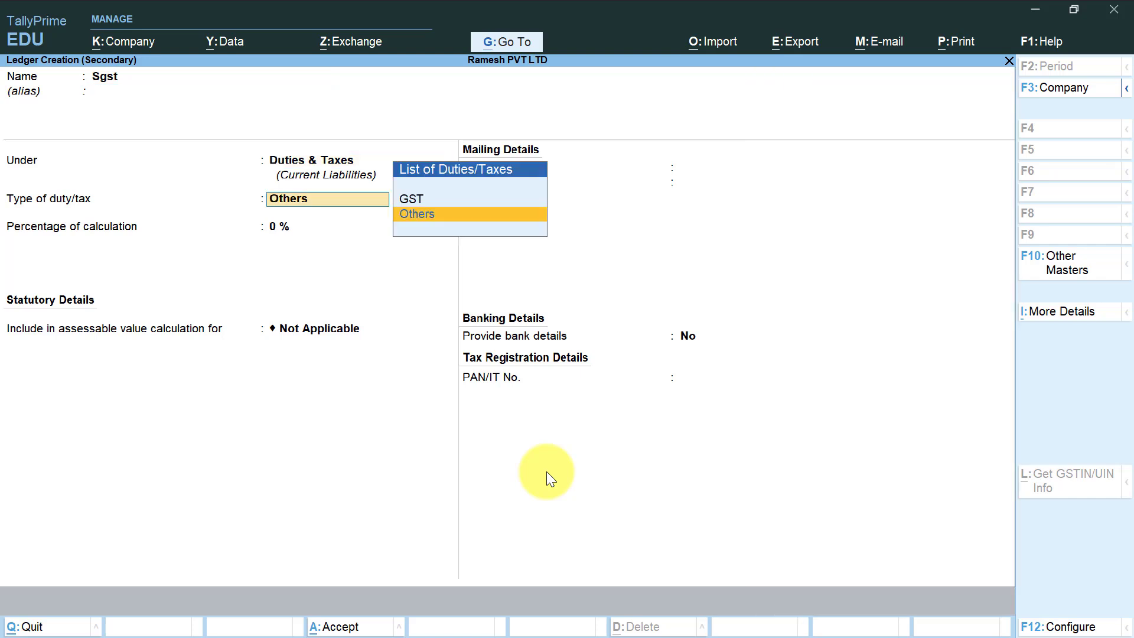
pyautogui.press('Up')
pyautogui.press('Return')
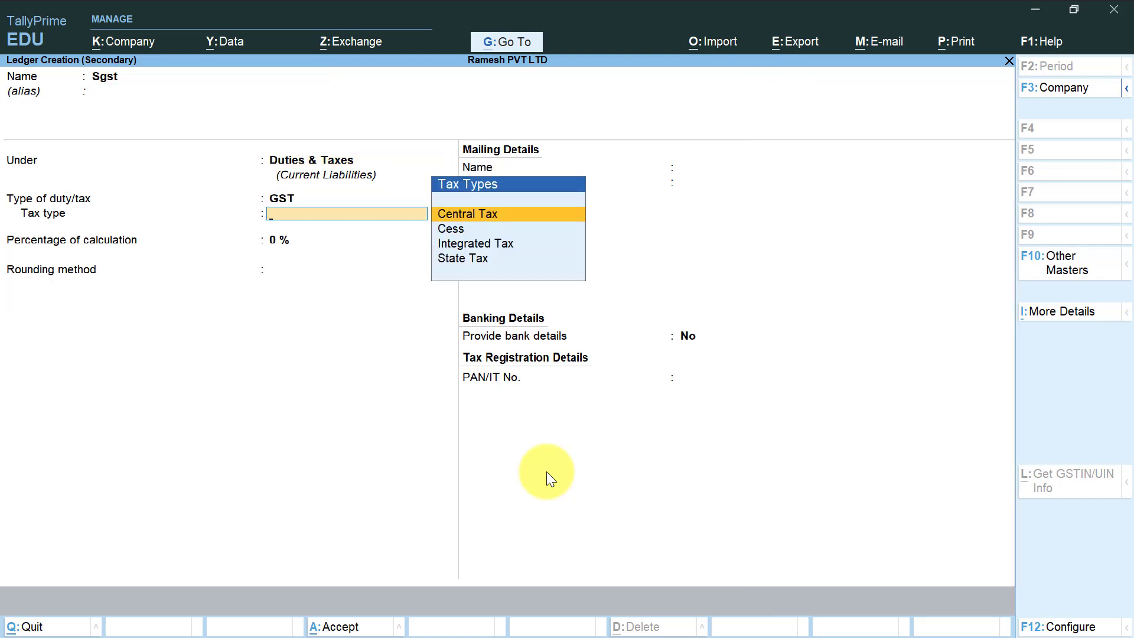
pyautogui.press('Down')
pyautogui.press('Down')
pyautogui.press('Down')
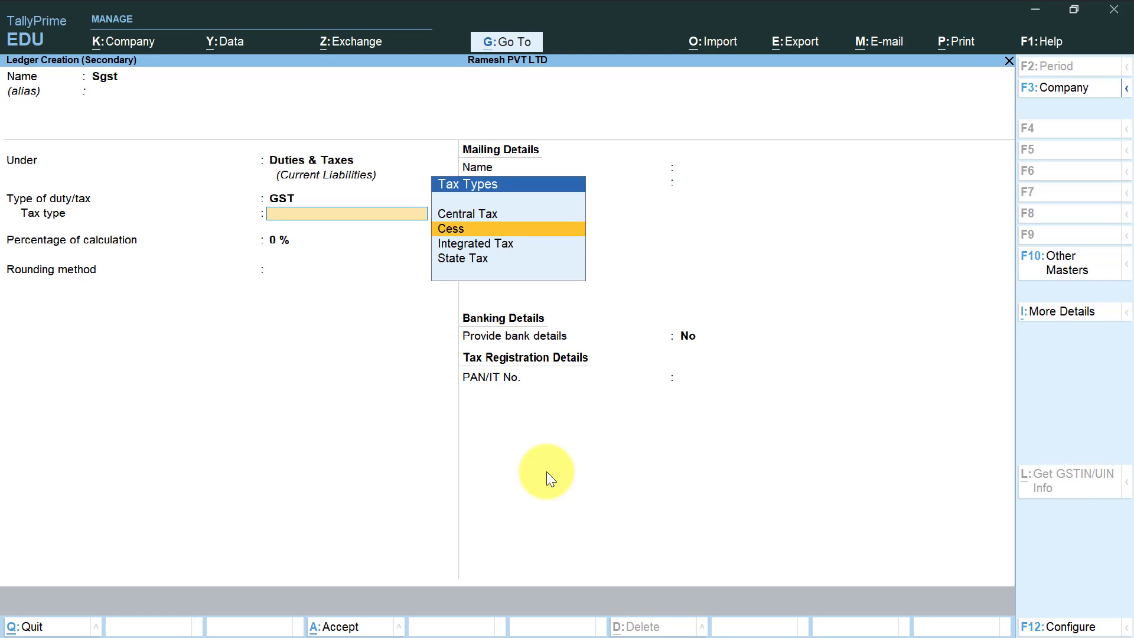
pyautogui.press('Return')
pyautogui.press('Return')
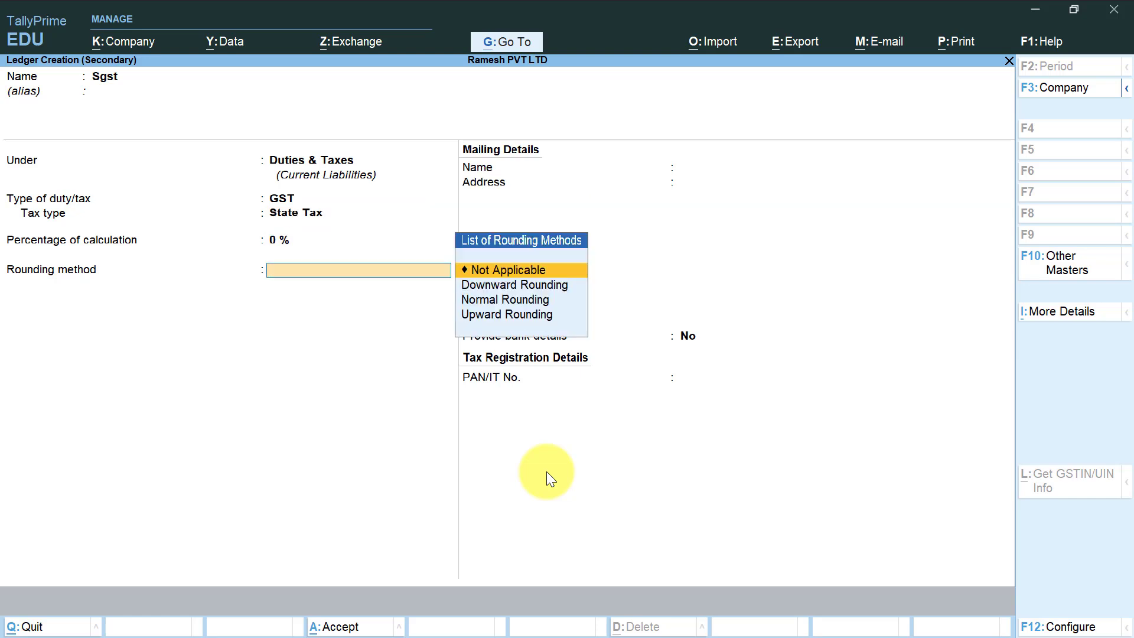
pyautogui.press('Return')
pyautogui.press('Return')
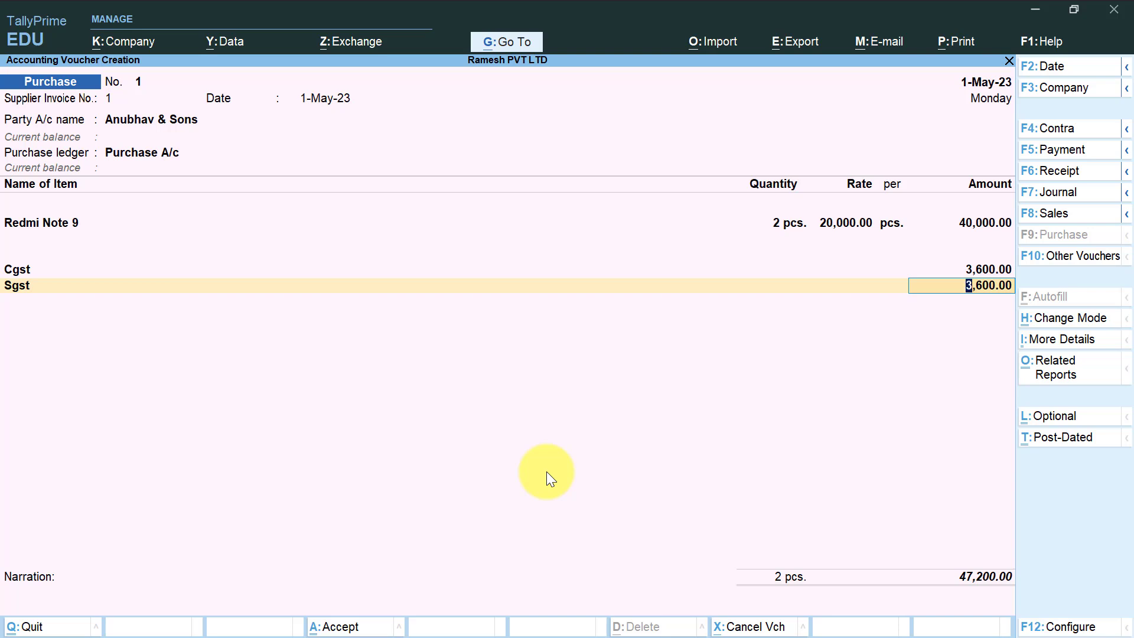
# - Accept the Sgst amount and save the voucher with a New Ref bill reference
pyautogui.press('Return')
pyautogui.press('Return')
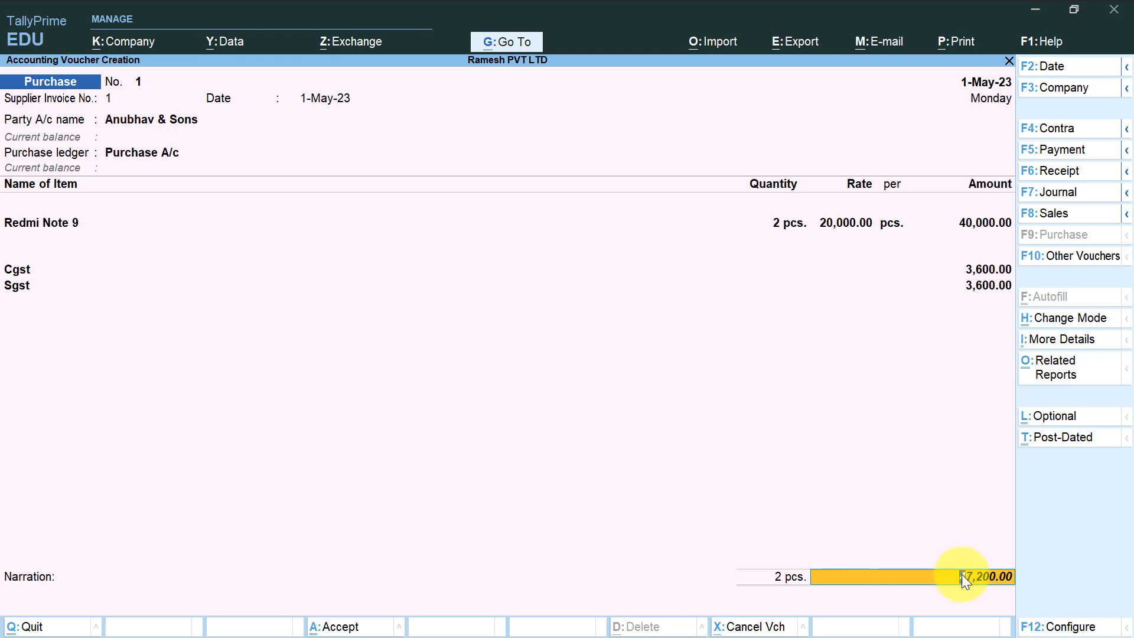
pyautogui.press('Return')
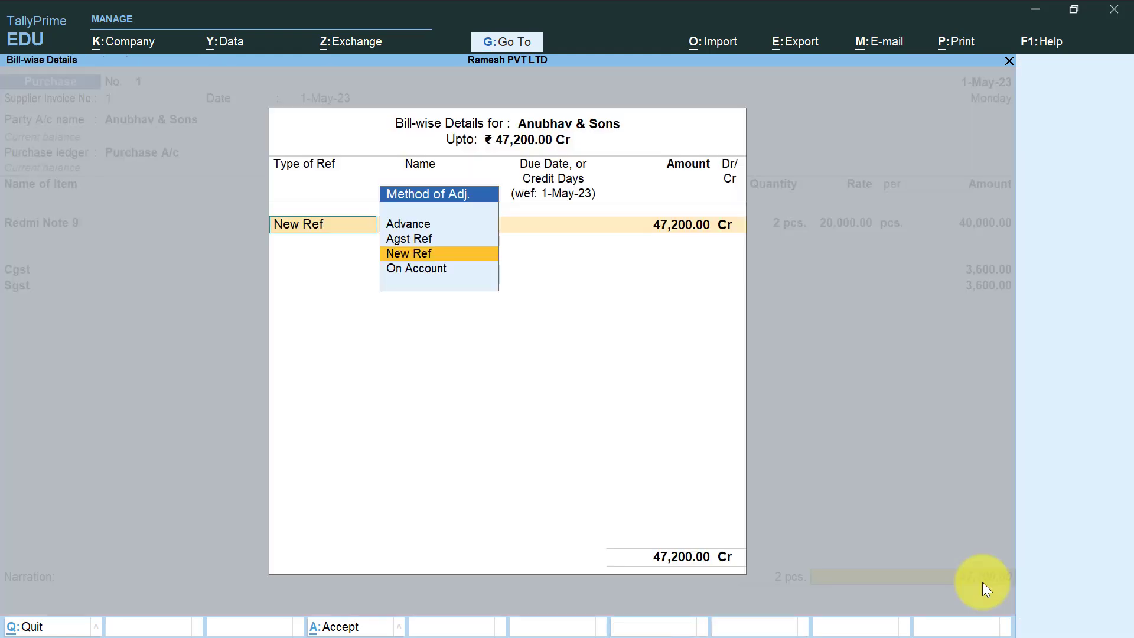
pyautogui.press('Return')
pyautogui.press('Return')
pyautogui.press('Return')
pyautogui.press('Return')
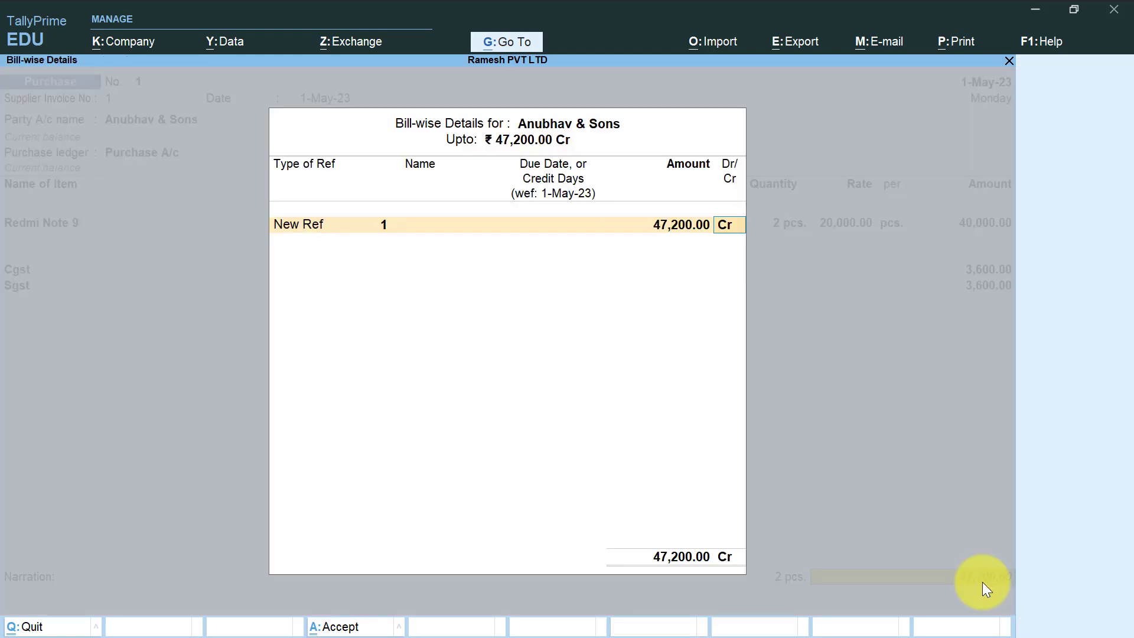
pyautogui.press('Return')
pyautogui.press('Return')
pyautogui.press('Return')
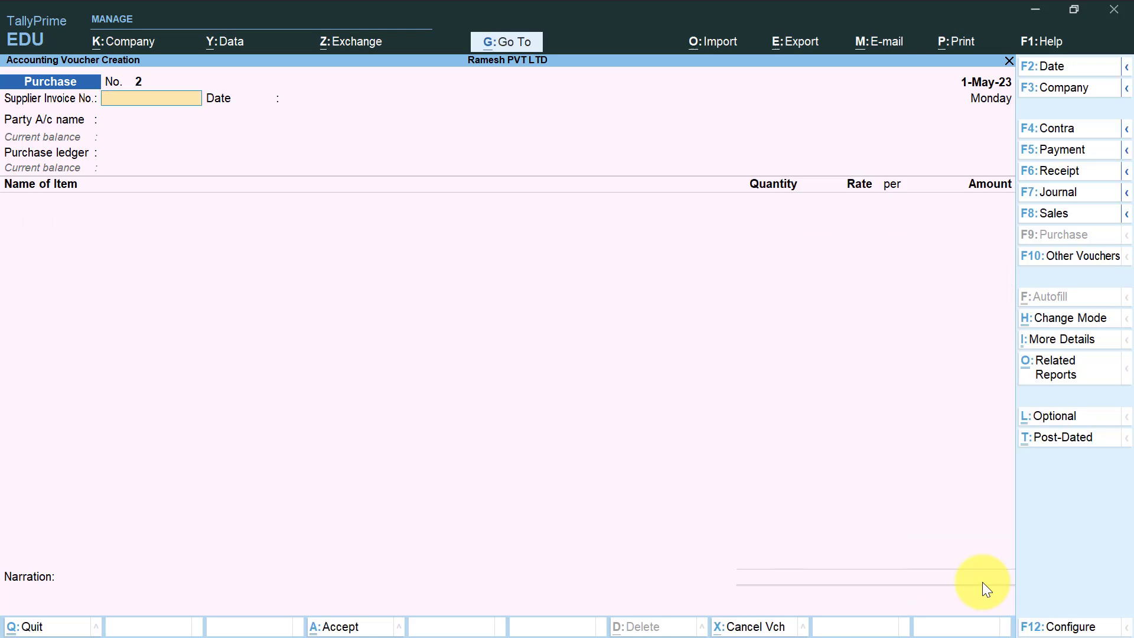
# - Reopen saved voucher No. 1 and bring up its print options
pyautogui.press('pageup')
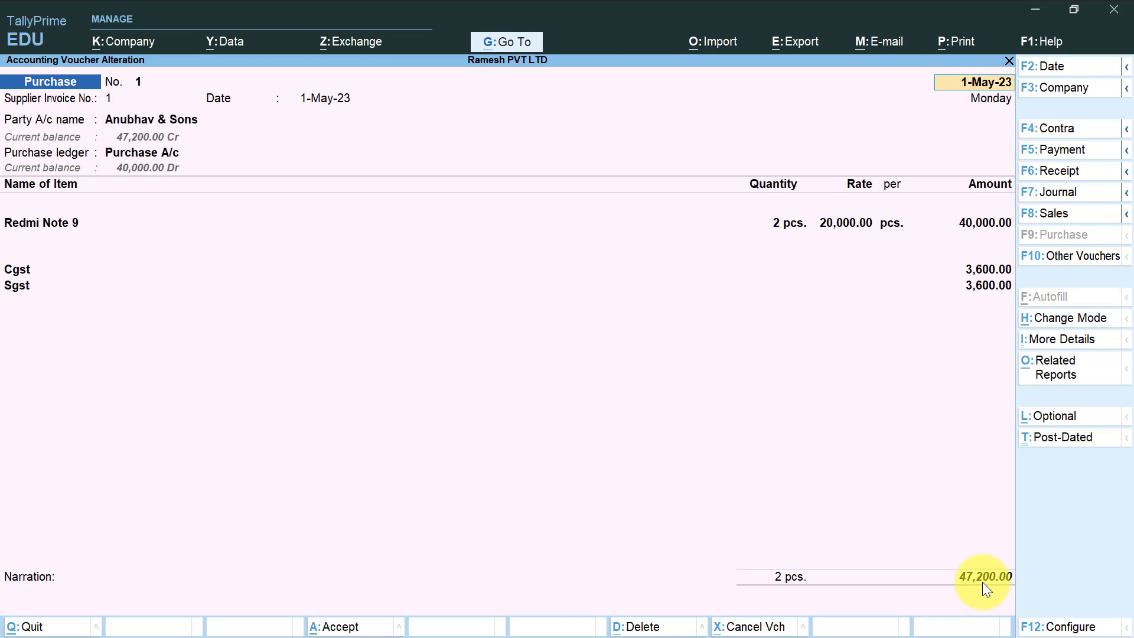
pyautogui.press('ctrl')
pyautogui.hotkey('alt', 'p')
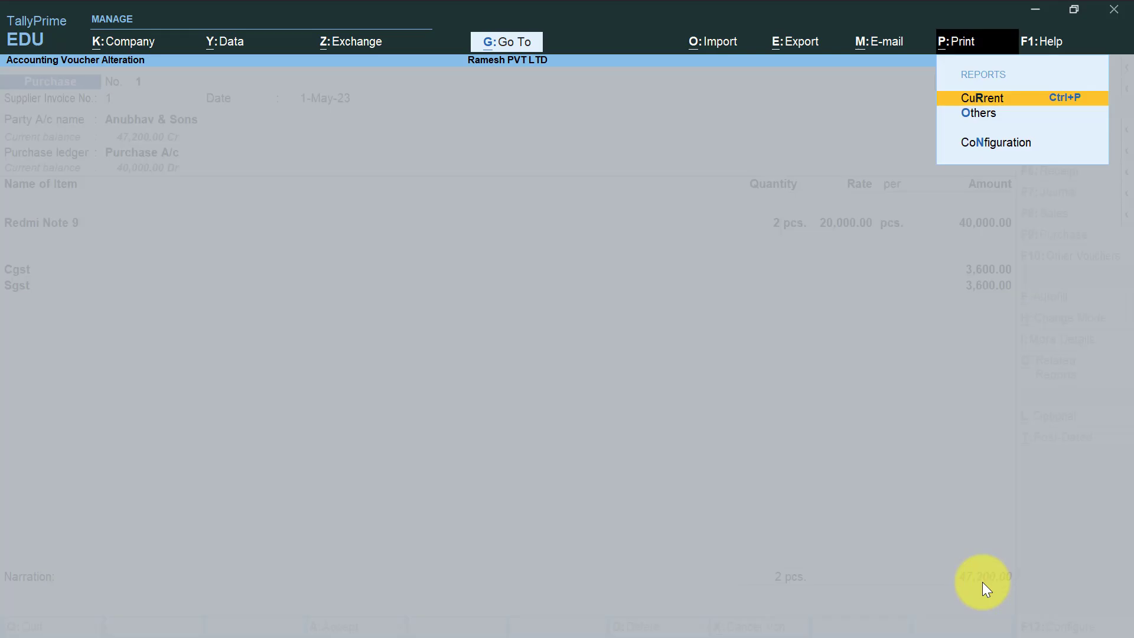
# - Preview the current voucher as an invoice and zoom the preview to full width
pyautogui.press('Return')
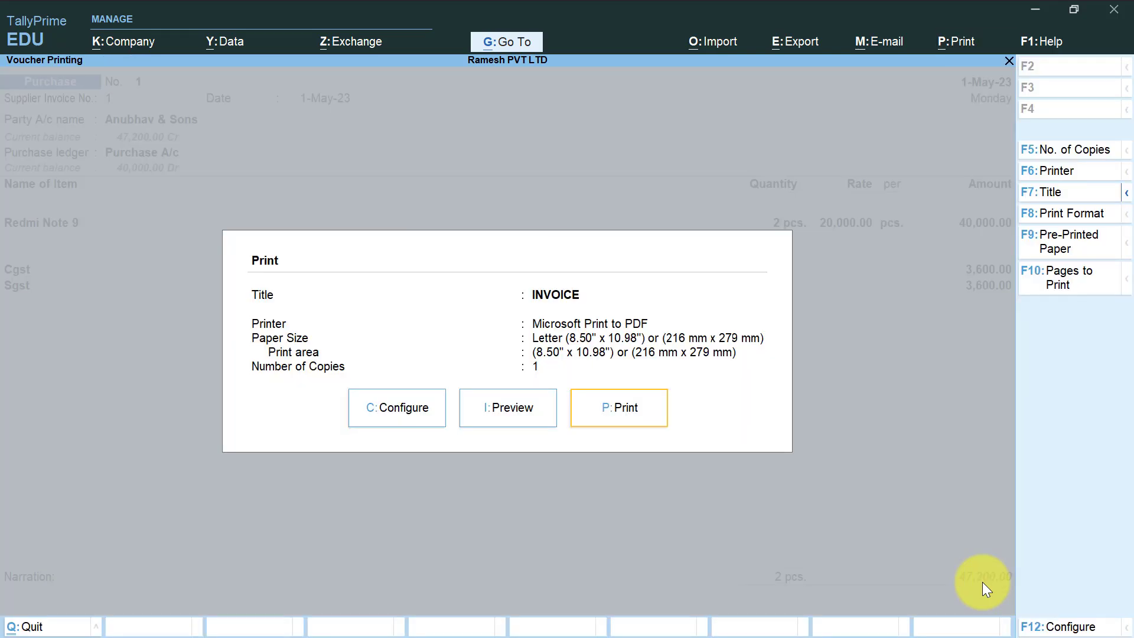
pyautogui.press('i')
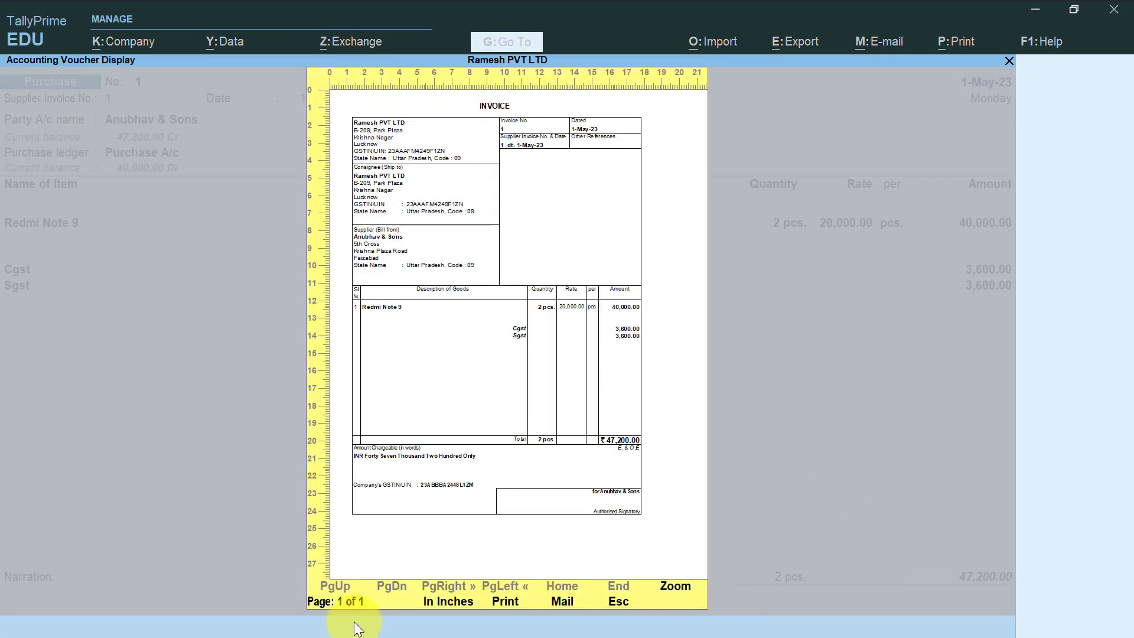
pyautogui.click(685, 599)
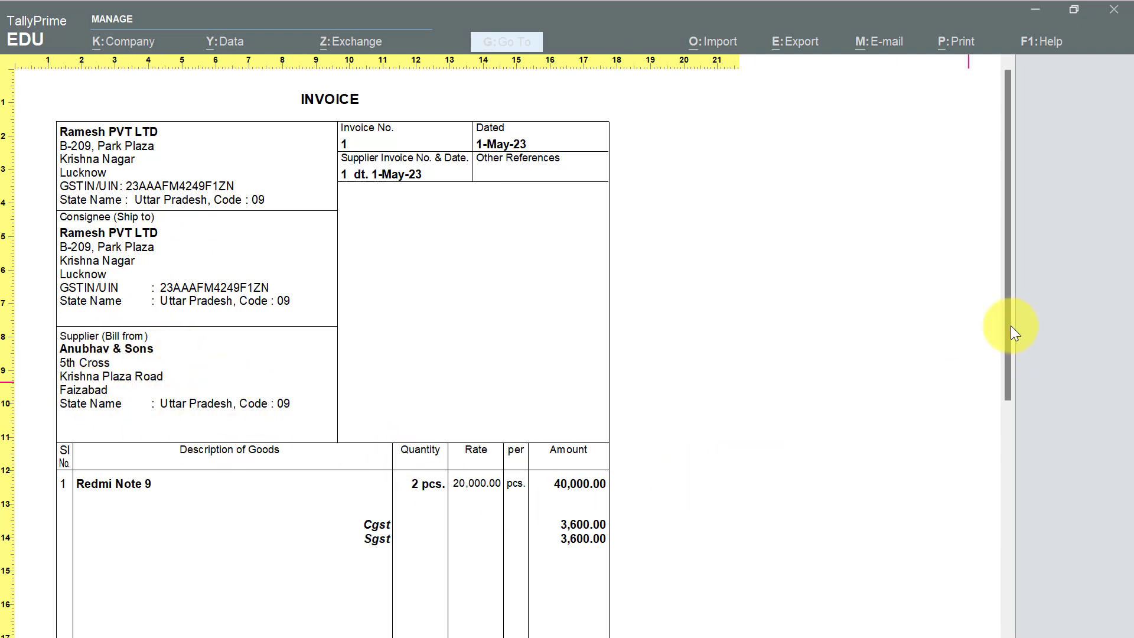
# - Scroll the invoice preview to the 47,200.00 total and amount in words, then close it
pyautogui.scroll(-1, 1007, 323)
pyautogui.moveTo(1006, 324); pyautogui.dragTo(1019, 432)
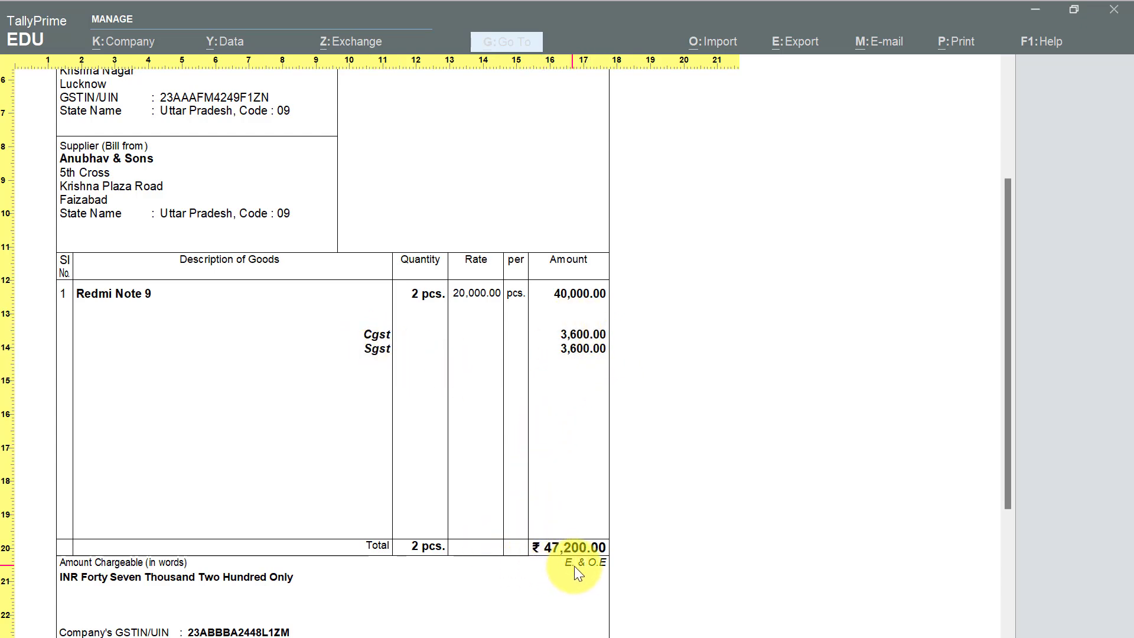
pyautogui.moveTo(1004, 418); pyautogui.dragTo(1029, 214)
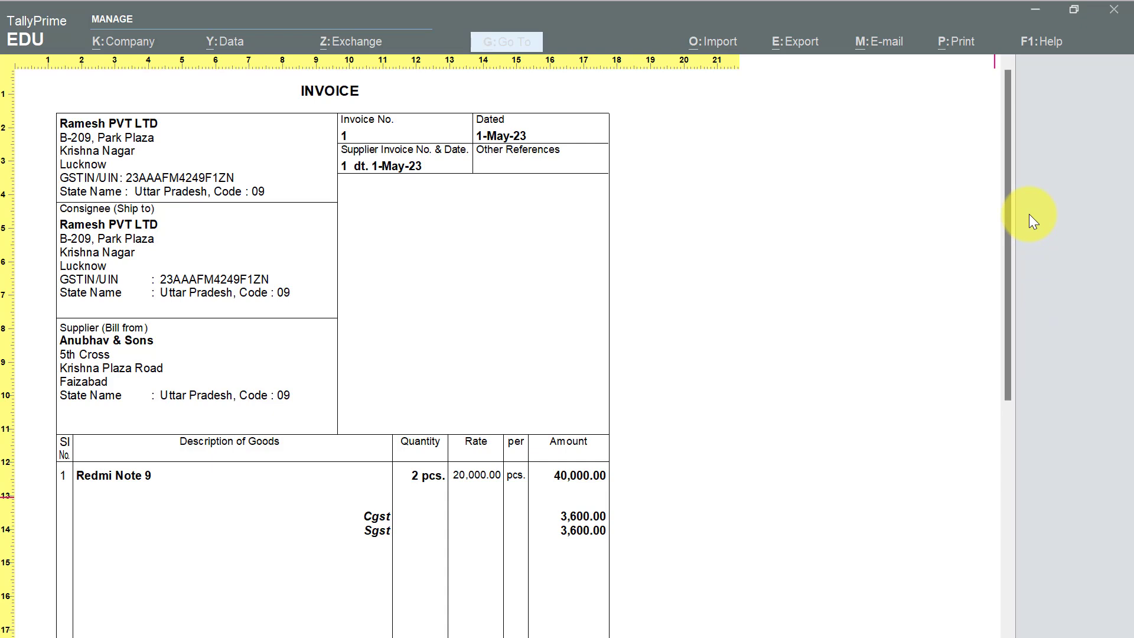
pyautogui.press('Escape')
pyautogui.press('Escape')
pyautogui.press('Escape')
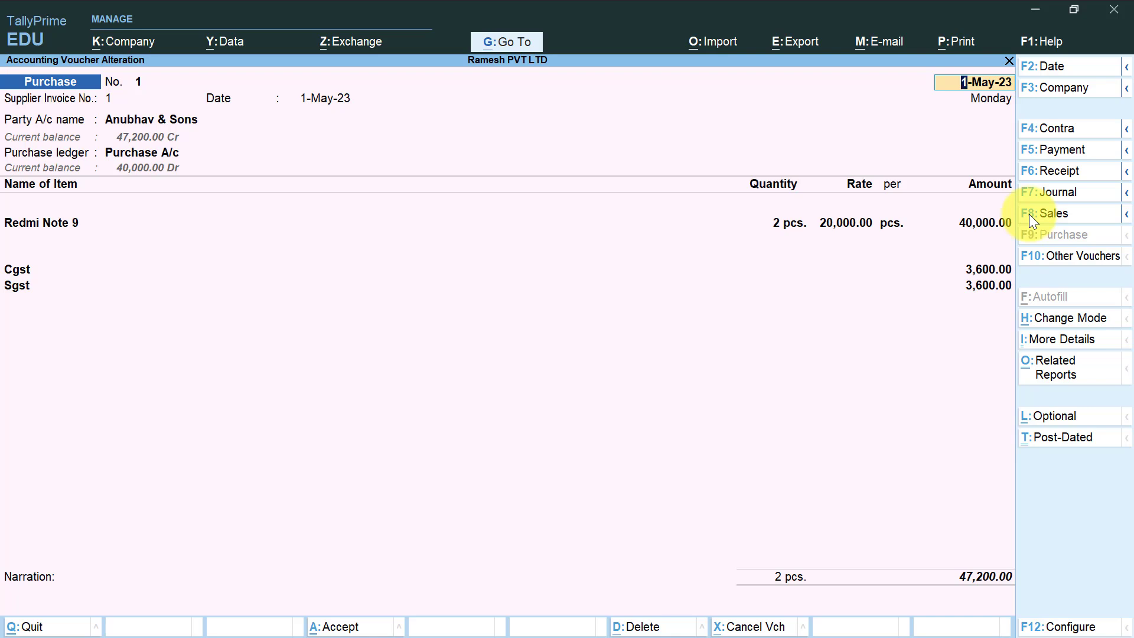
# - Save voucher 1 and start purchase voucher No. 2 with supplier invoice 2 dated 1-May-23
pyautogui.press('Return')
pyautogui.press('Return')
pyautogui.press('Return')
pyautogui.press('Return')
pyautogui.press('Return')
pyautogui.press('Return')
pyautogui.press('Return')
pyautogui.press('Return')
pyautogui.press('Return')
pyautogui.press('Return')
pyautogui.press('Return')
pyautogui.press('Return')
pyautogui.press('Return')
pyautogui.press('Return')
pyautogui.press('Return')
pyautogui.press('Return')
pyautogui.press('Return')
pyautogui.press('Return')
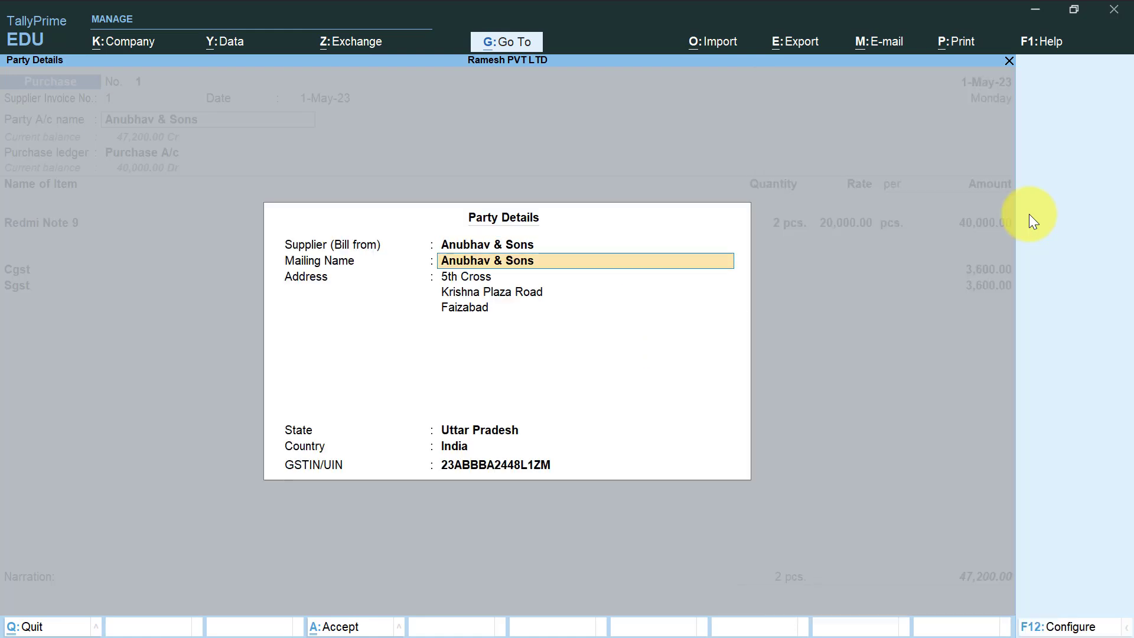
pyautogui.hotkey('ctrl', 'a')
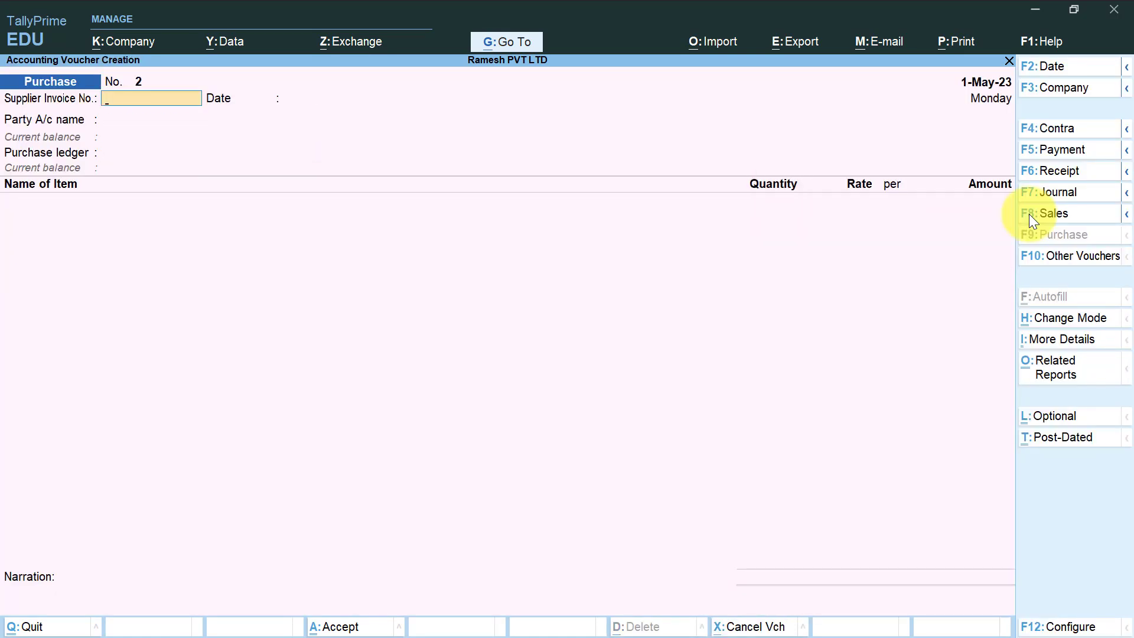
pyautogui.write('2')
pyautogui.press('Return')
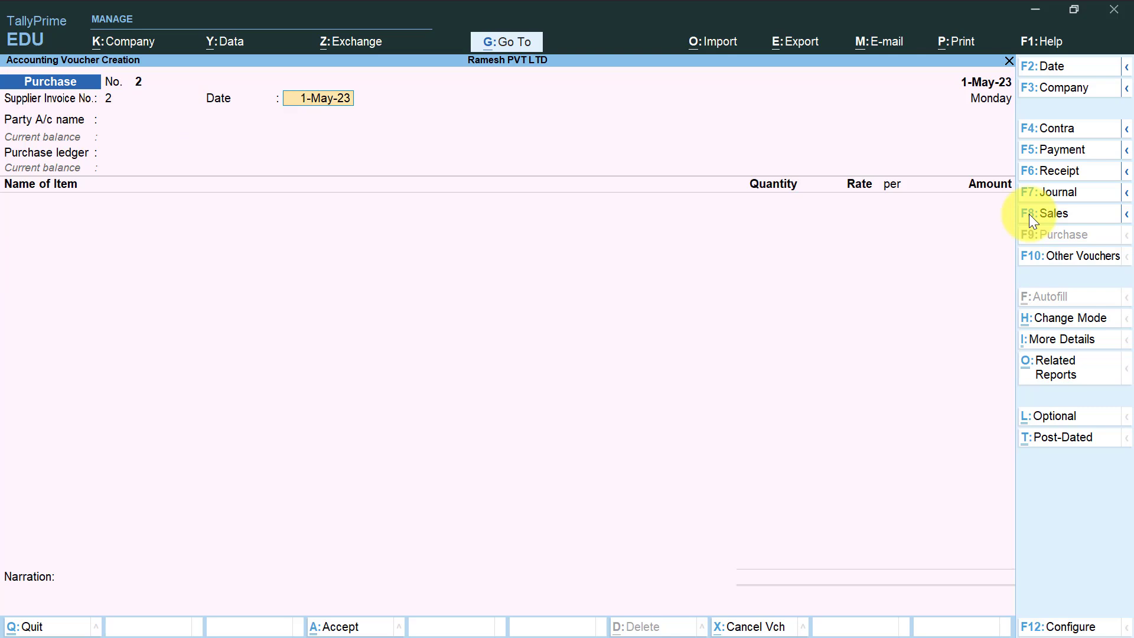
pyautogui.press('Return')
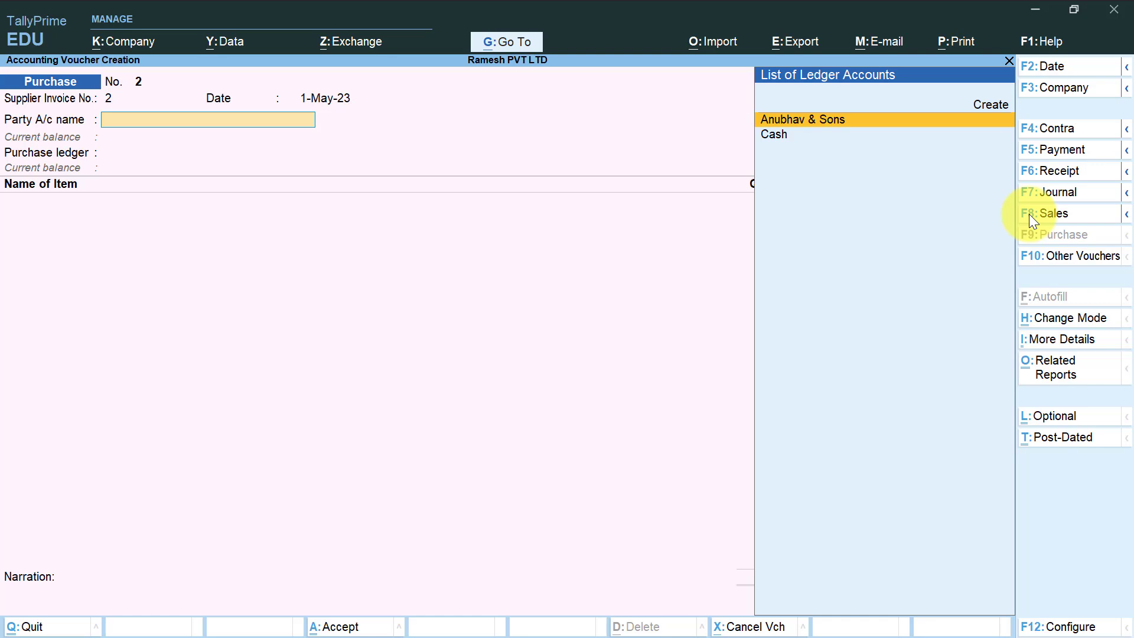
pyautogui.hotkey('alt', 'c')
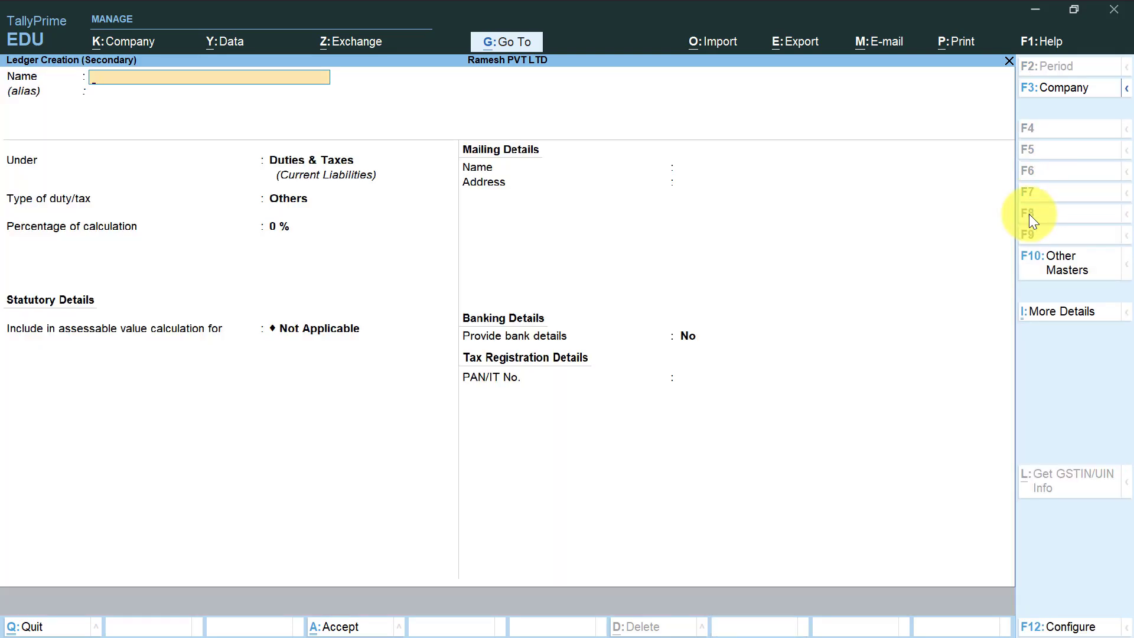
# - Name the ledger Rm Hardware under Sundry Creditors, enter its address, and set state Madhya Pradesh
pyautogui.write('Rm Hardware')
pyautogui.press('Return')
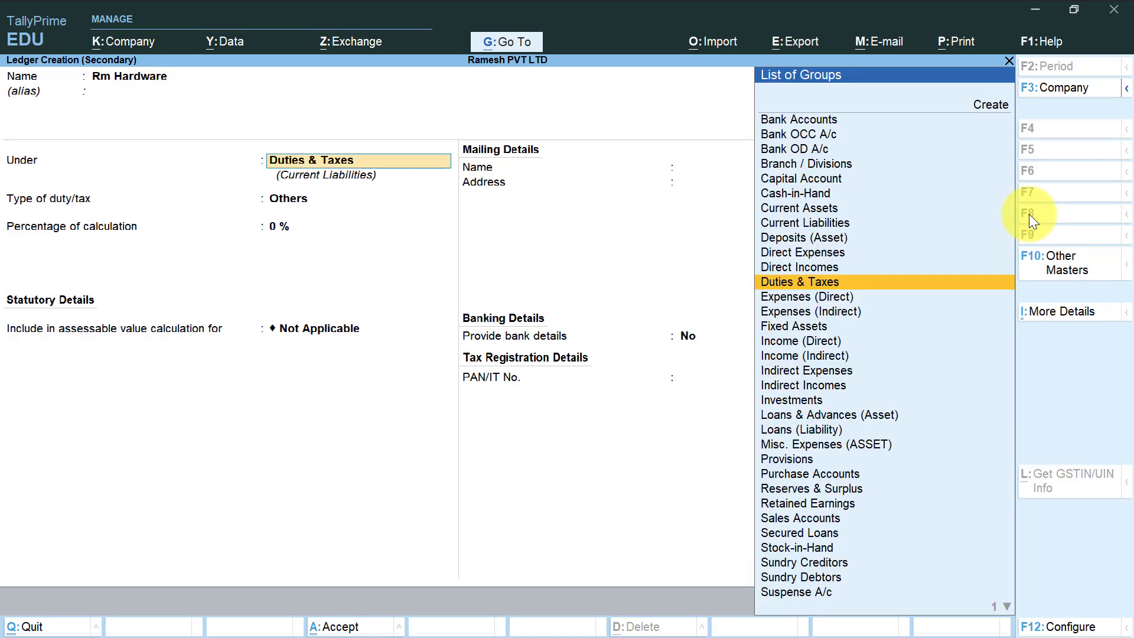
pyautogui.write('Sun')
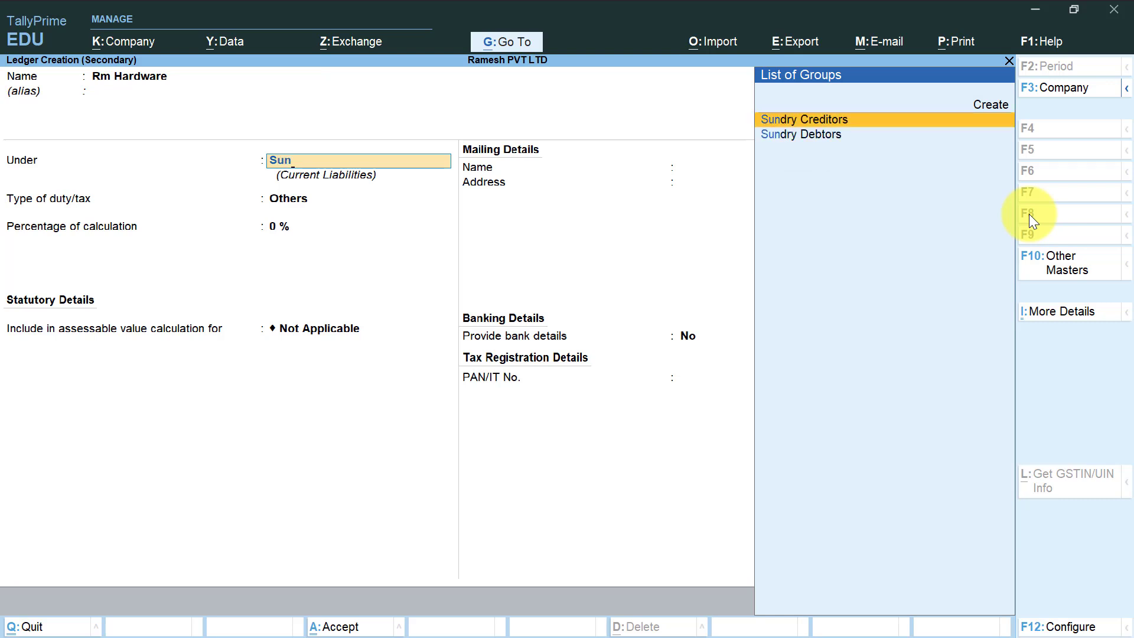
pyautogui.press('Return')
pyautogui.press('Return')
pyautogui.press('Return')
pyautogui.press('Return')
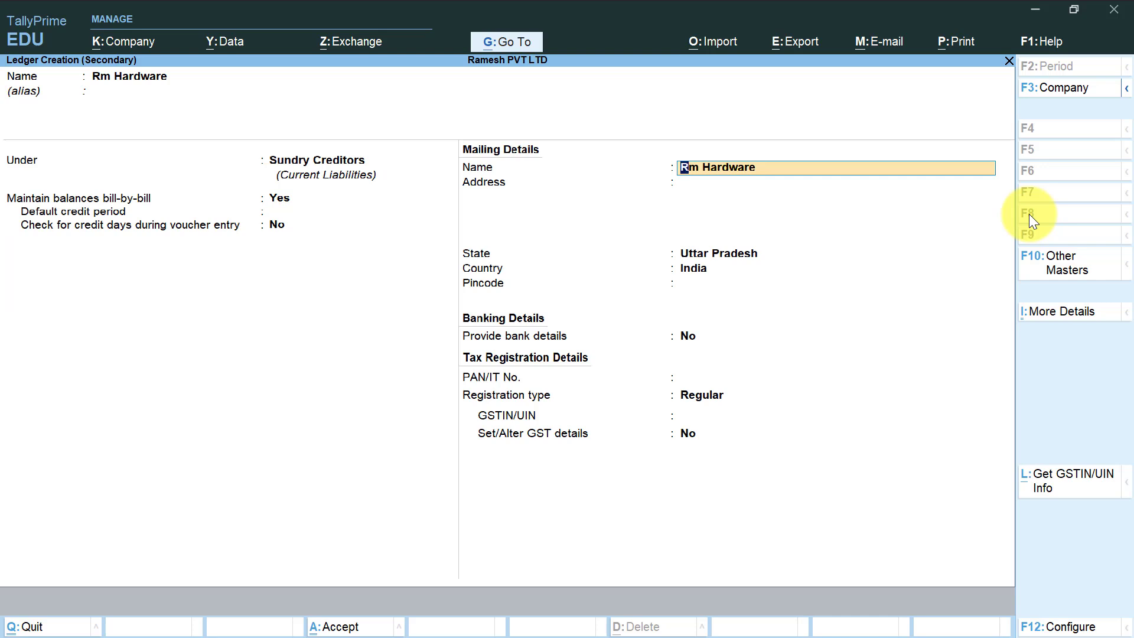
pyautogui.press('Return')
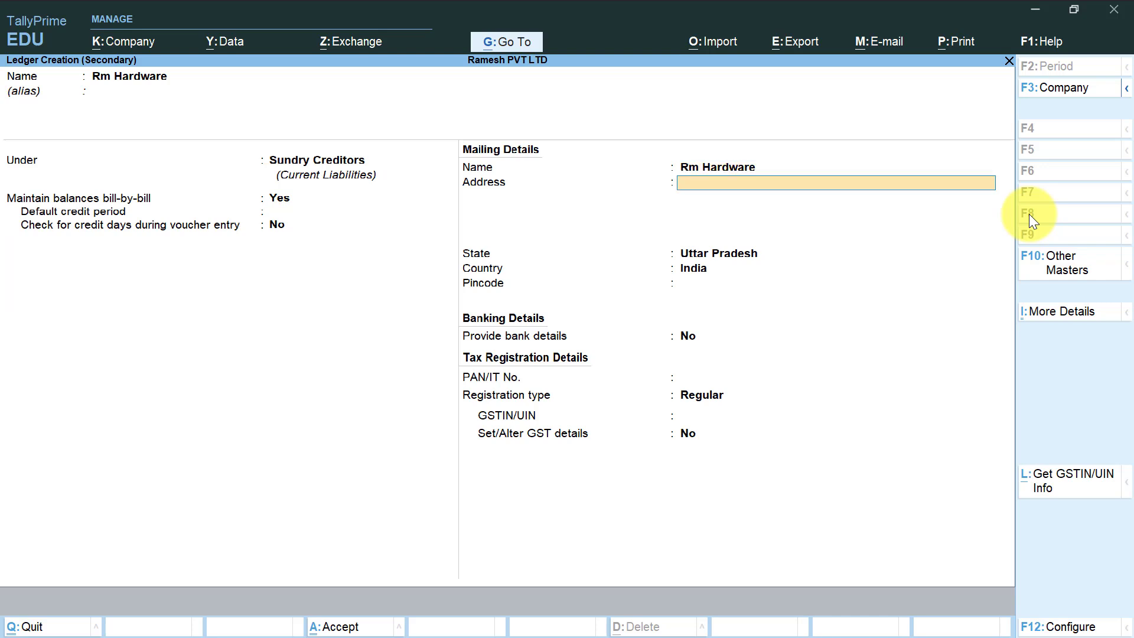
pyautogui.write('6th Block, Rajaji Nagar')
pyautogui.press('Return')
pyautogui.press('Return')
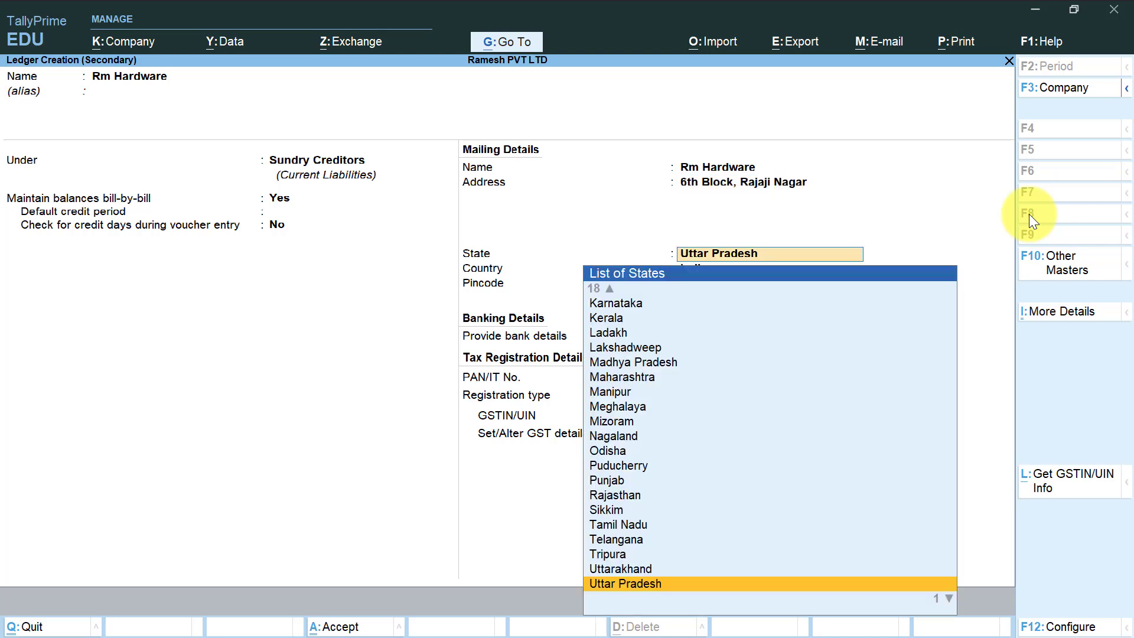
pyautogui.write('M')
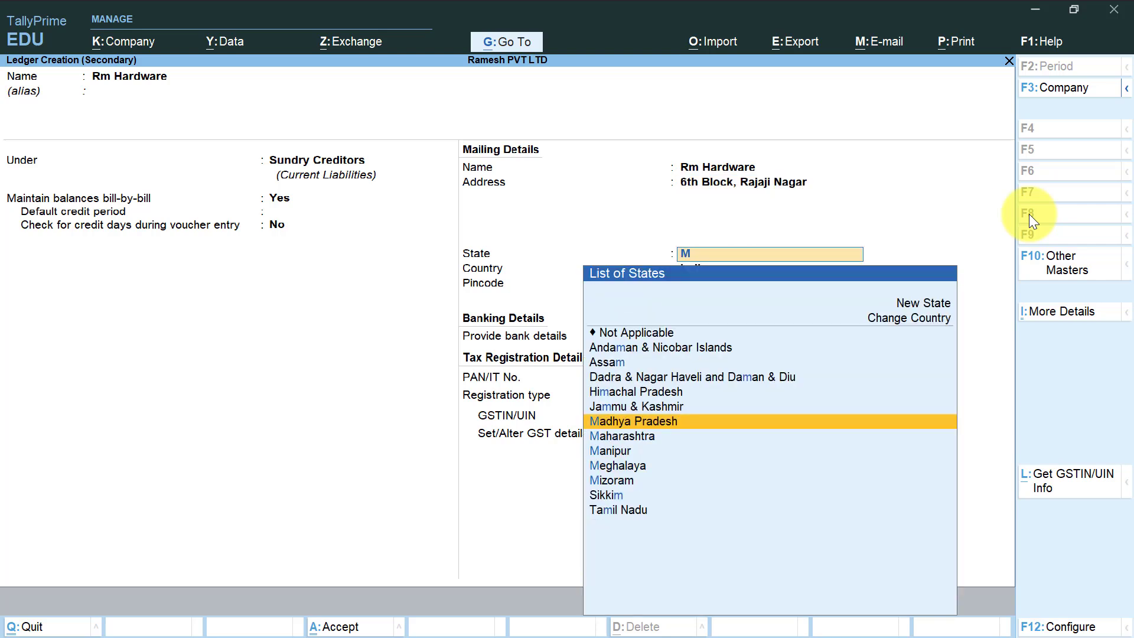
pyautogui.press('Return')
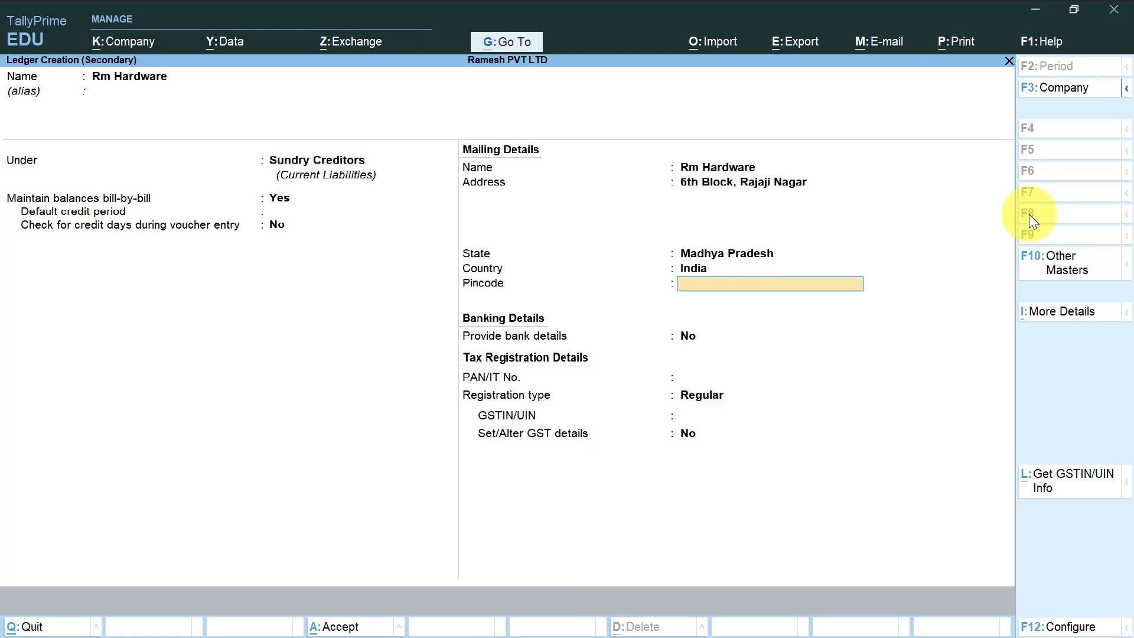
# - Keep Regular GST registration, enter the supplier's GSTIN, and save the ledger
pyautogui.press('Return')
pyautogui.press('Return')
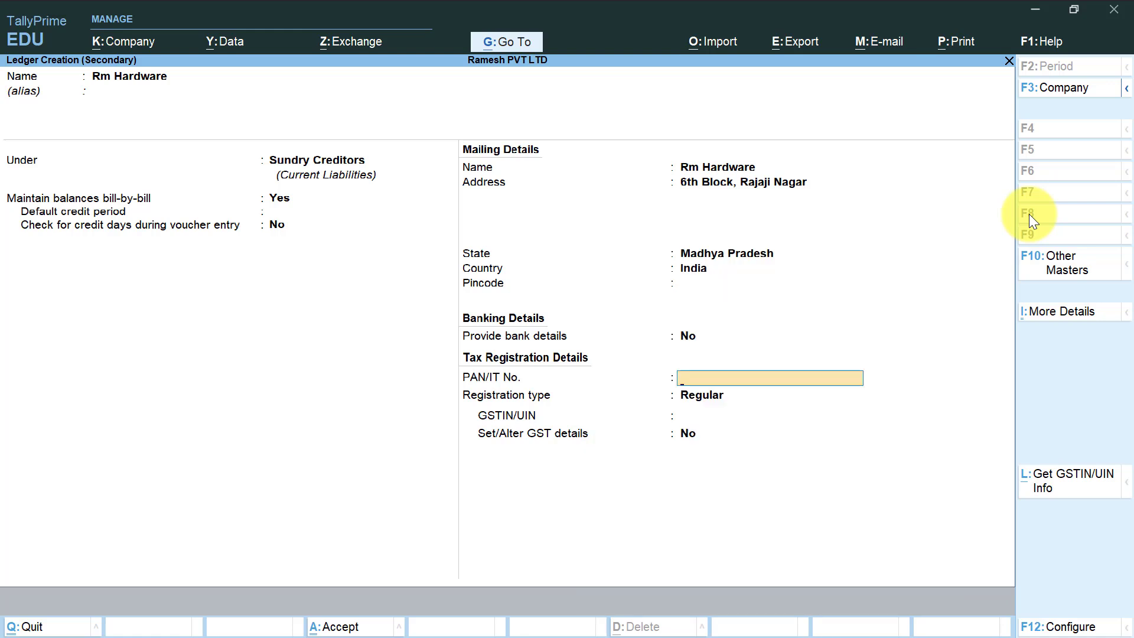
pyautogui.press('Return')
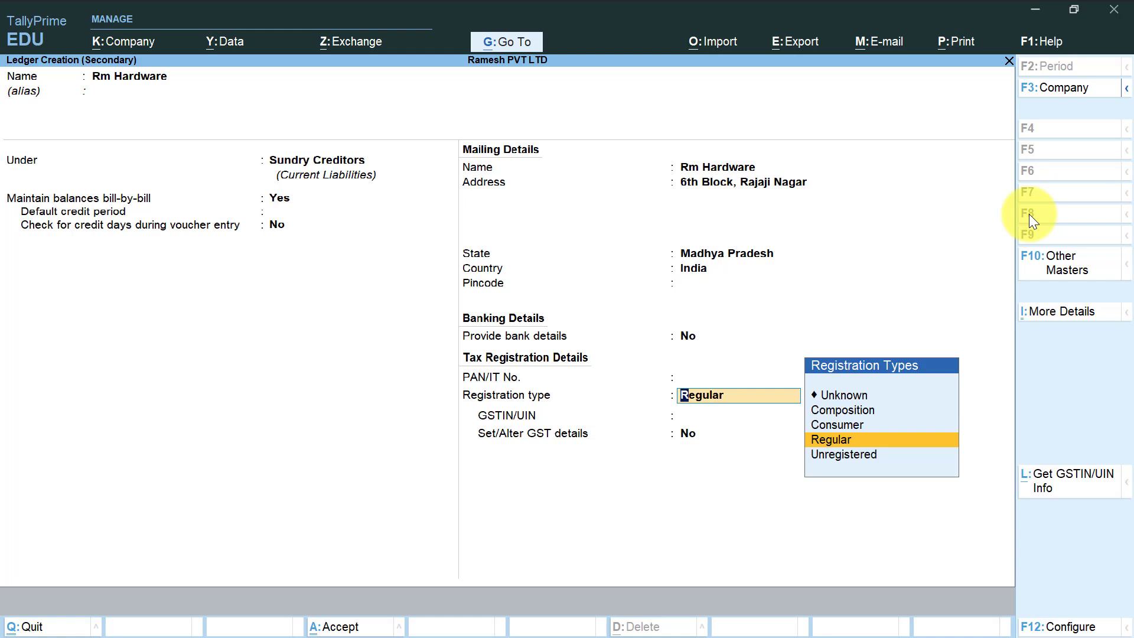
pyautogui.press('Return')
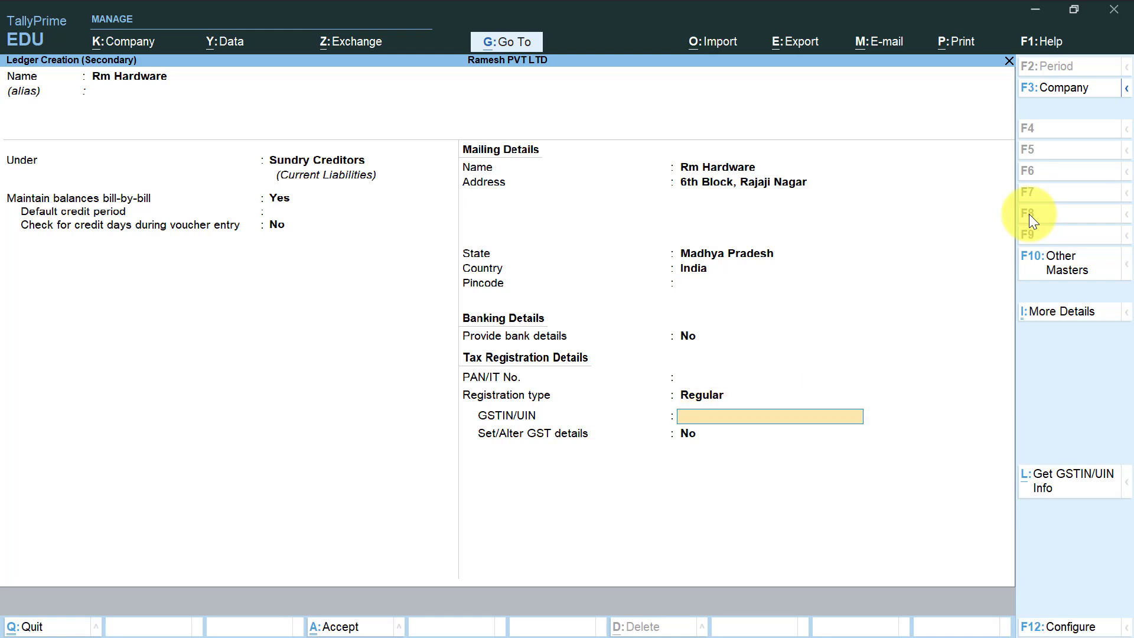
pyautogui.write('29BBBA2548L1ZM')
pyautogui.press('Return')
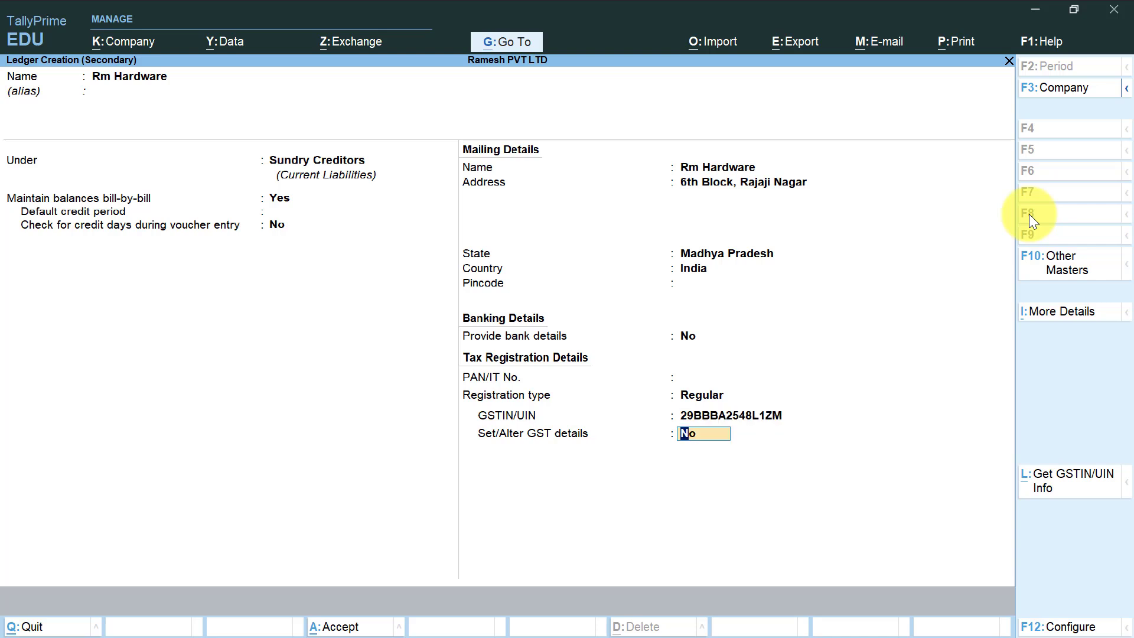
pyautogui.press('Return')
pyautogui.press('Return')
pyautogui.press('Return')
pyautogui.press('Return')
pyautogui.press('Return')
pyautogui.press('Return')
pyautogui.press('Return')
pyautogui.press('Return')
pyautogui.press('Return')
pyautogui.press('Return')
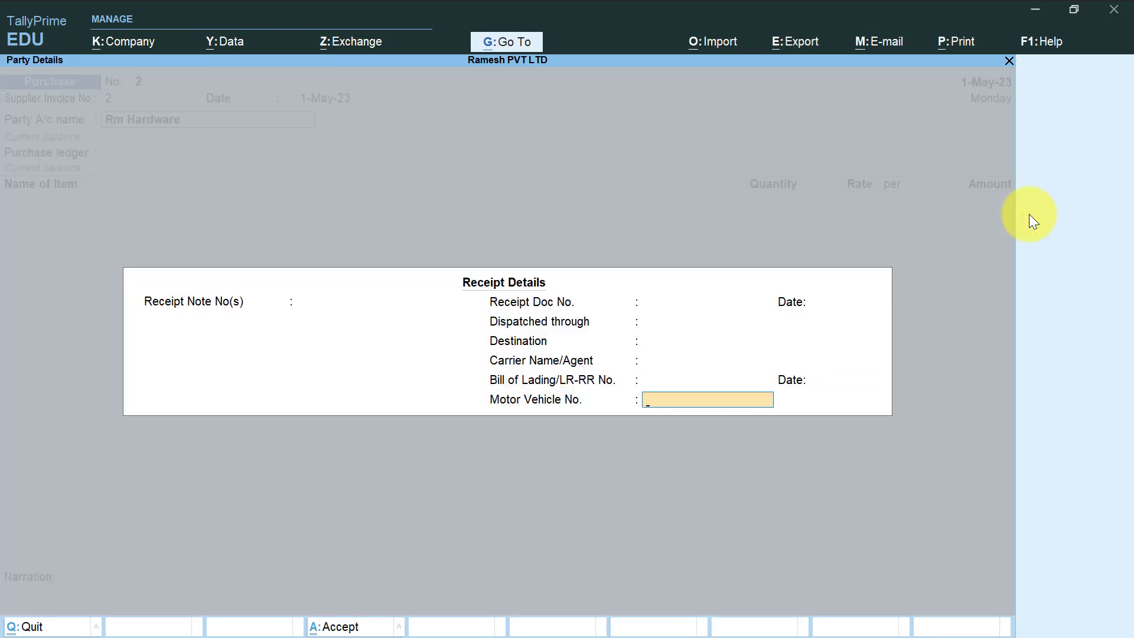
# - Use Purchase A/c and add Redmi Note 9, 2 pcs at 18,000, for a 36,000 line
pyautogui.press('Return')
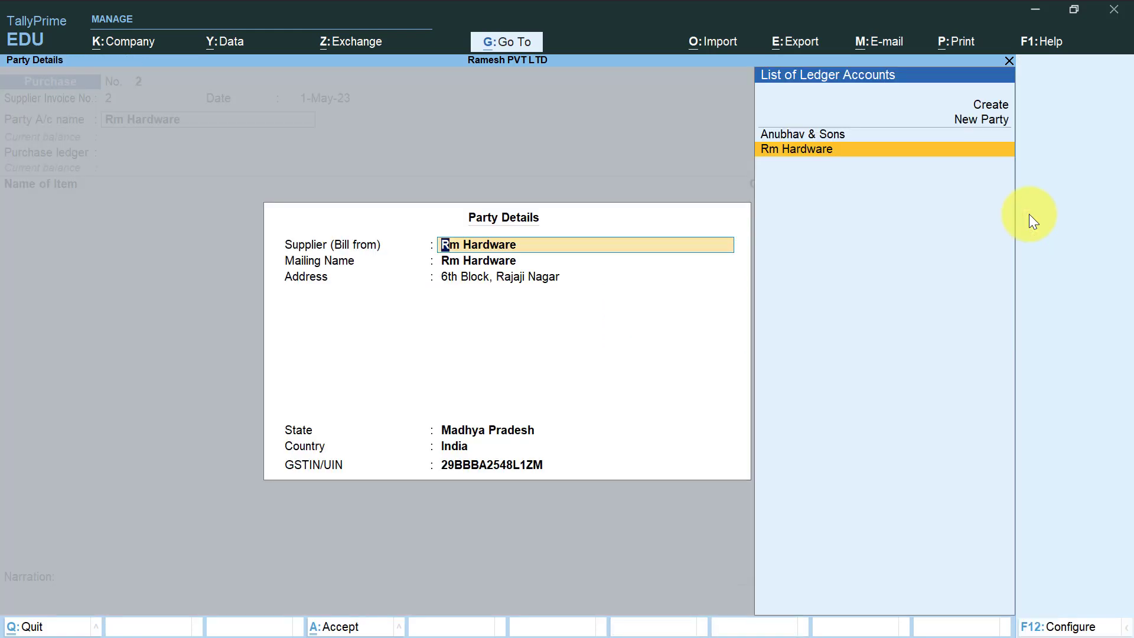
pyautogui.press('Return')
pyautogui.press('Return')
pyautogui.press('Return')
pyautogui.press('Return')
pyautogui.press('Return')
pyautogui.press('Return')
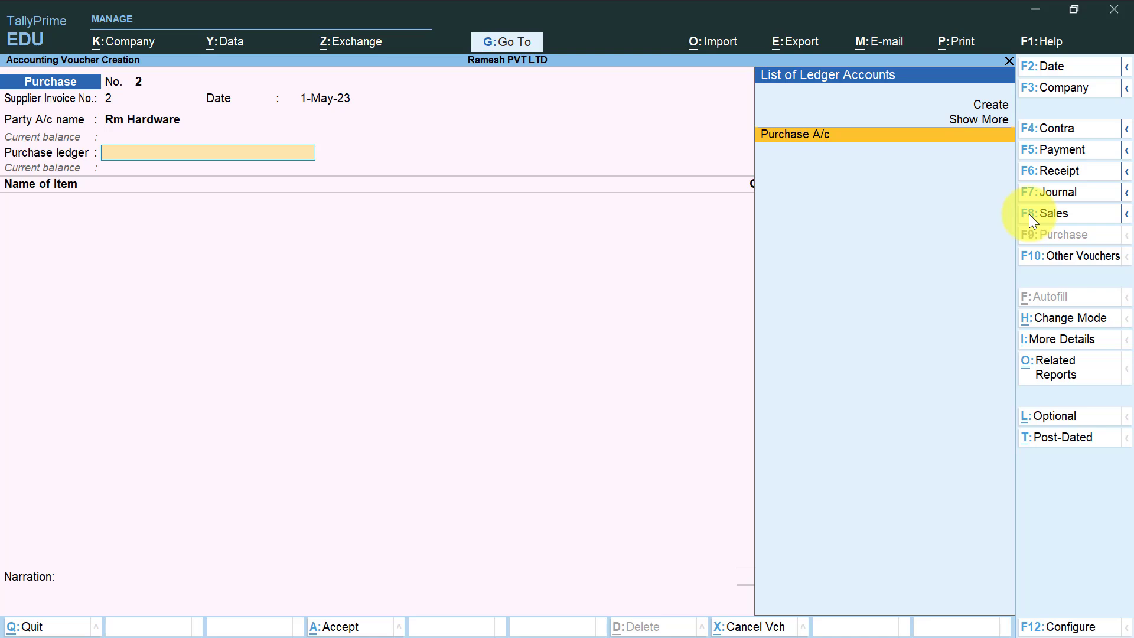
pyautogui.press('Return')
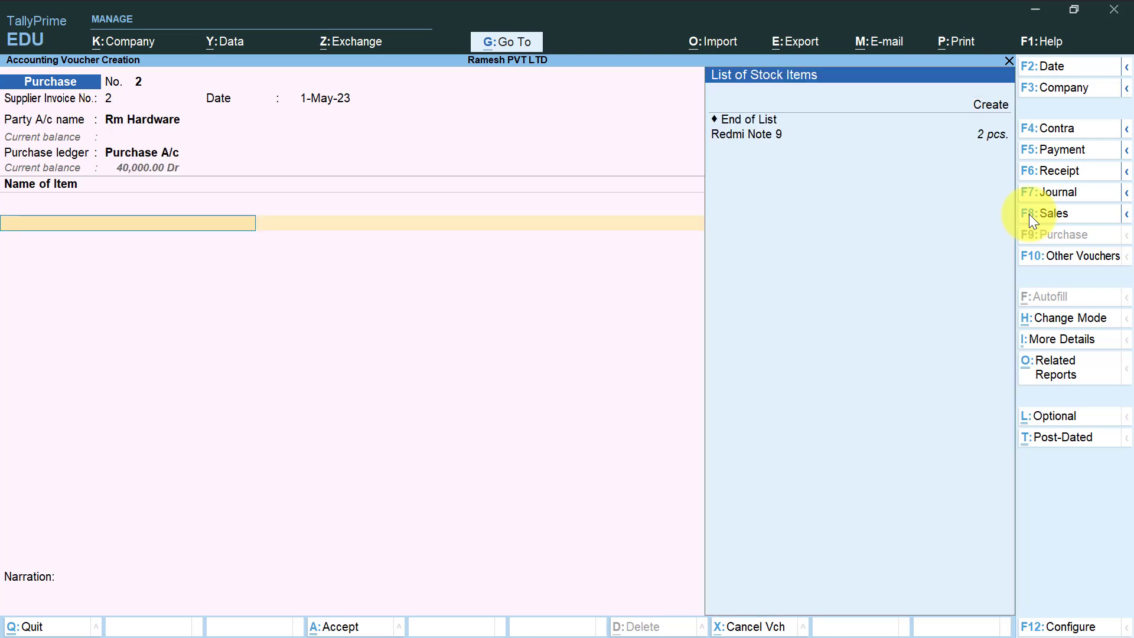
pyautogui.press('Down')
pyautogui.press('Down')
pyautogui.press('Down')
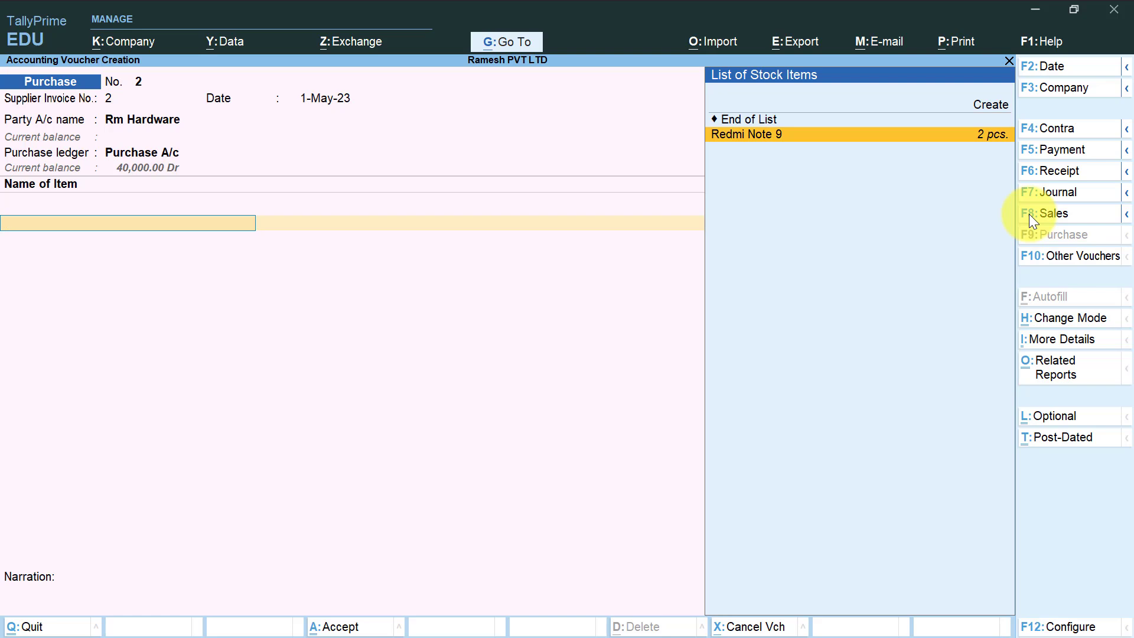
pyautogui.press('Return')
pyautogui.write('2')
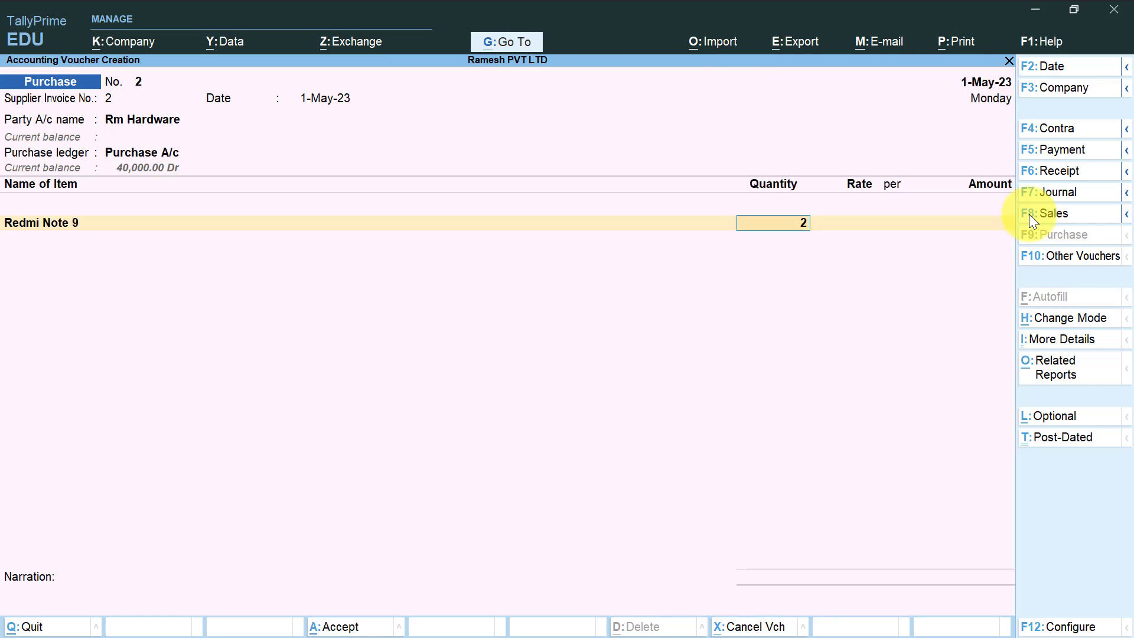
pyautogui.press('Return')
pyautogui.write('180000')
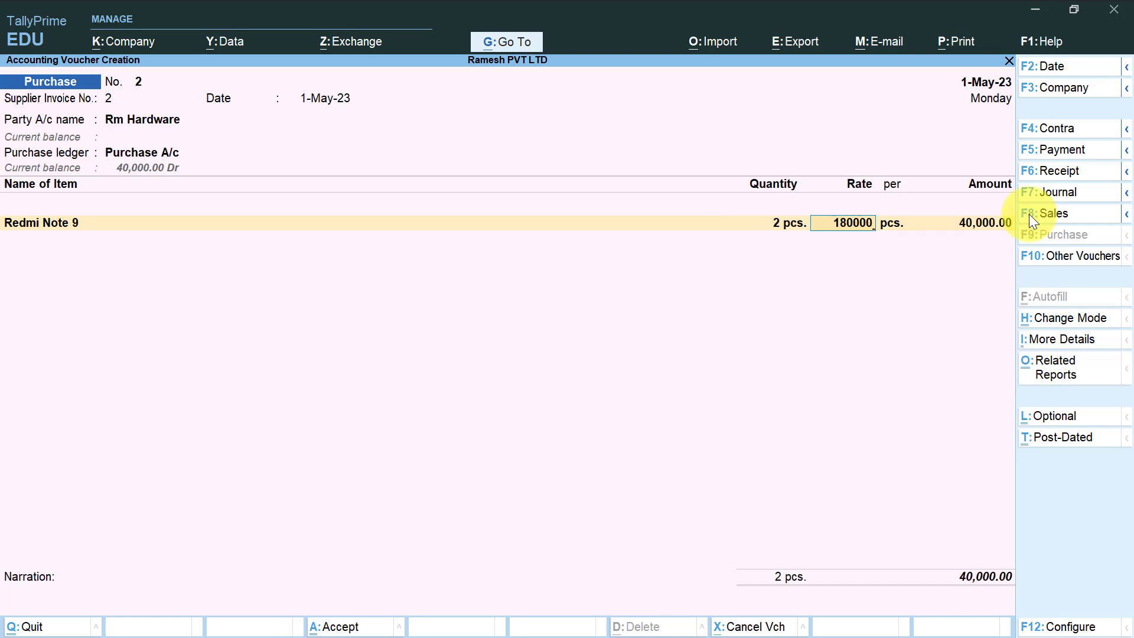
pyautogui.press('Return')
pyautogui.press('Return')
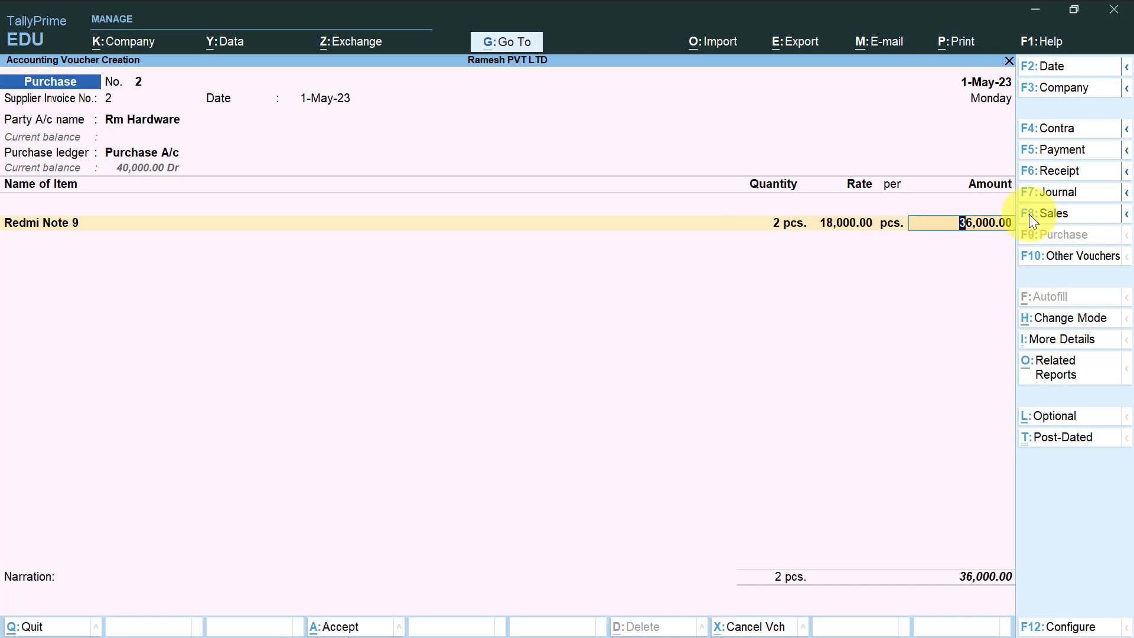
pyautogui.press('Return')
pyautogui.press('Return')
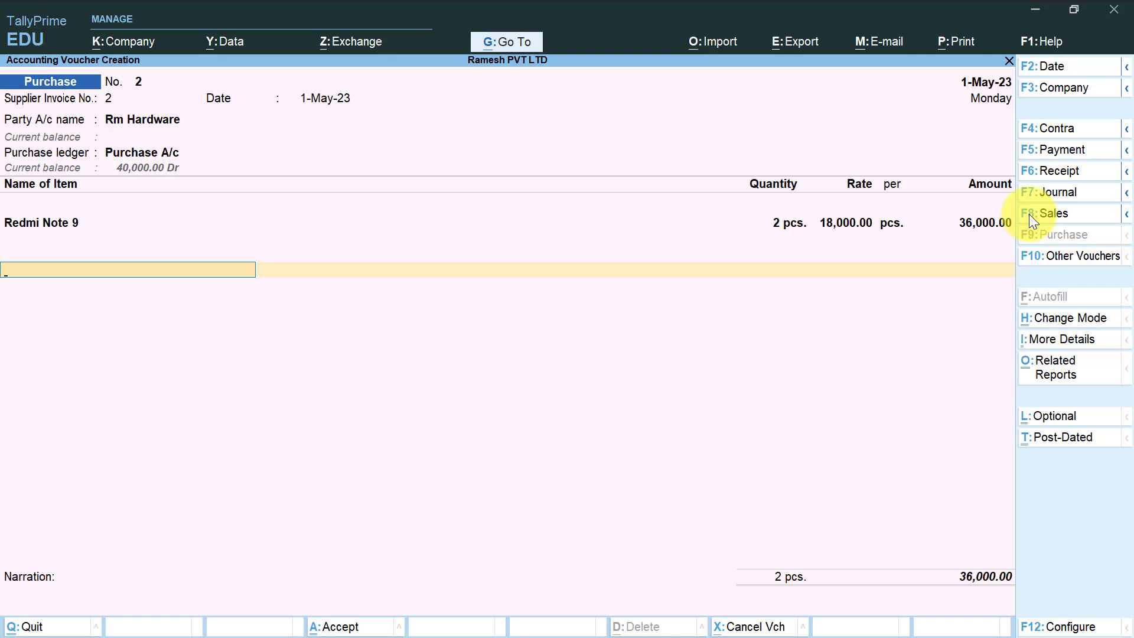
# - Create the Igst ledger under Duties & Taxes as GST Integrated Tax, 0 %, rounding Not Applicable
pyautogui.hotkey('alt', 'c')
pyautogui.write('Igs')
pyautogui.press('Return')
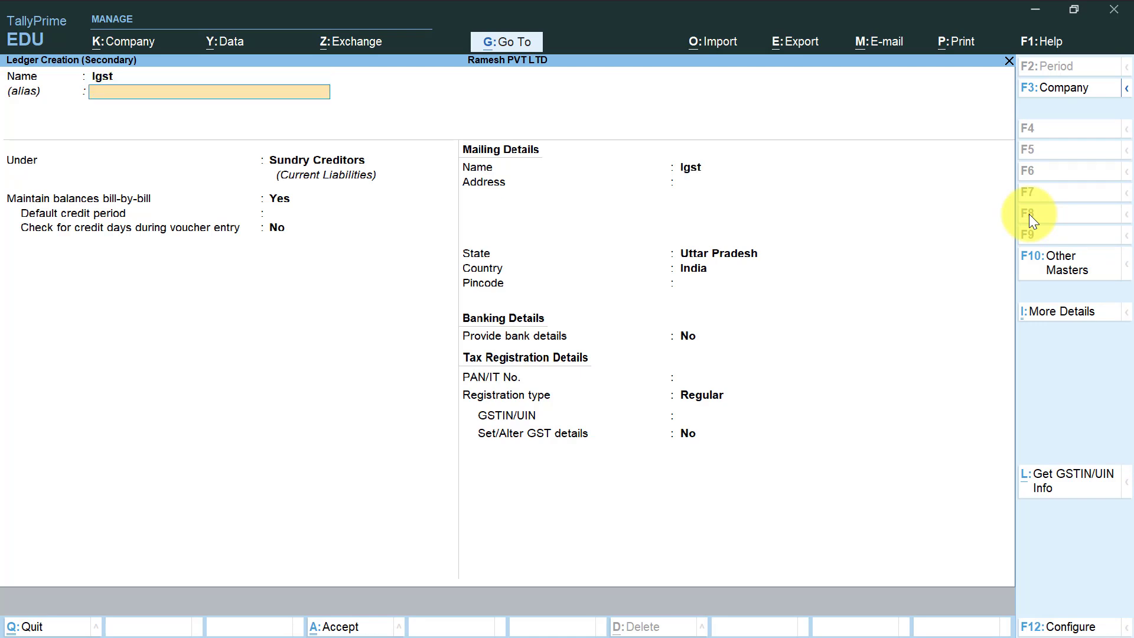
pyautogui.write('Du')
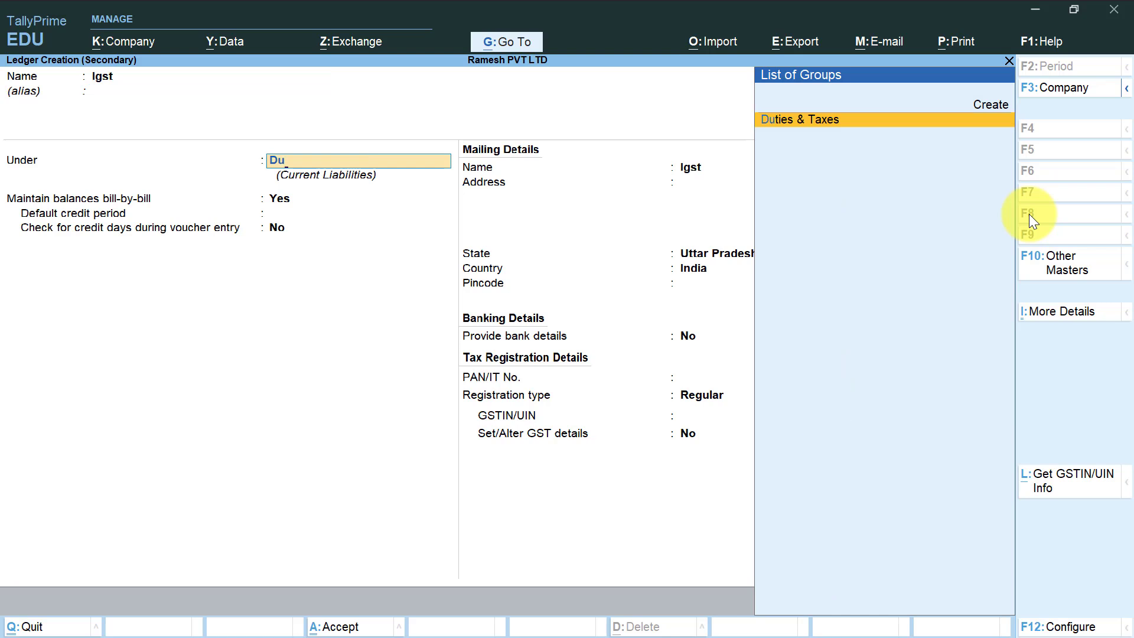
pyautogui.press('Return')
pyautogui.press('Up')
pyautogui.press('Return')
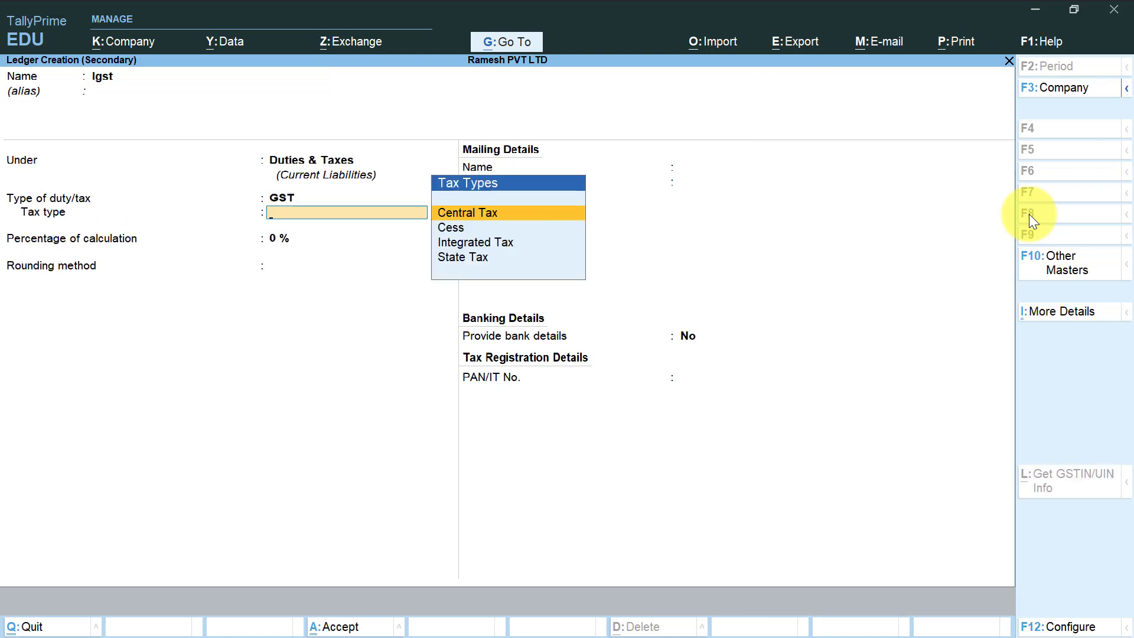
pyautogui.press('Down')
pyautogui.press('Down')
pyautogui.press('Return')
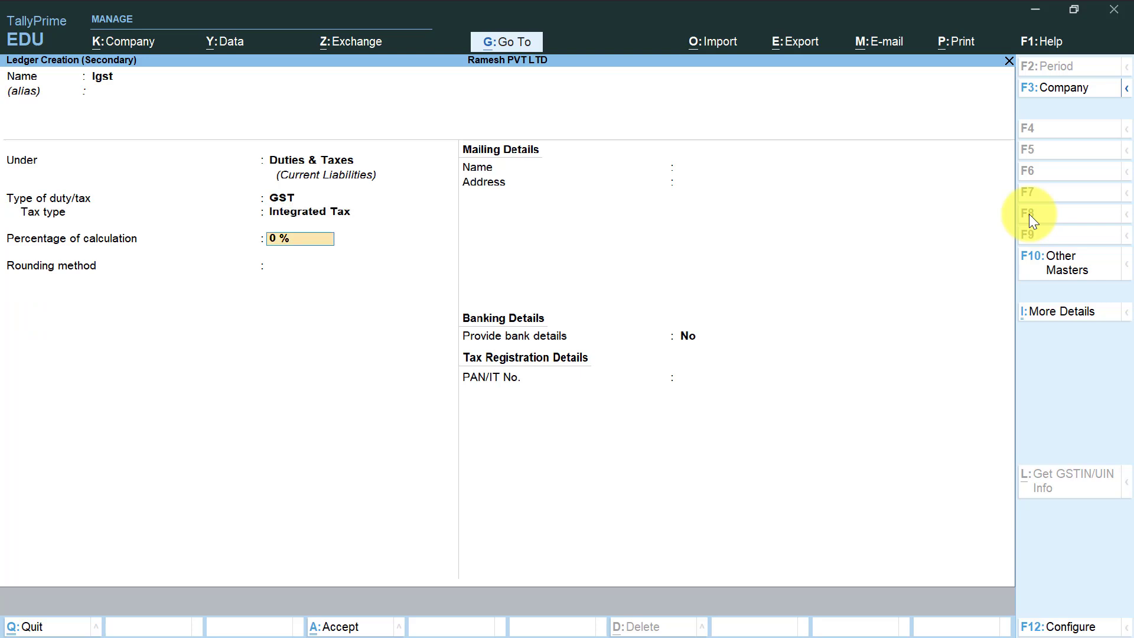
pyautogui.press('Return')
pyautogui.press('Return')
pyautogui.press('Return')
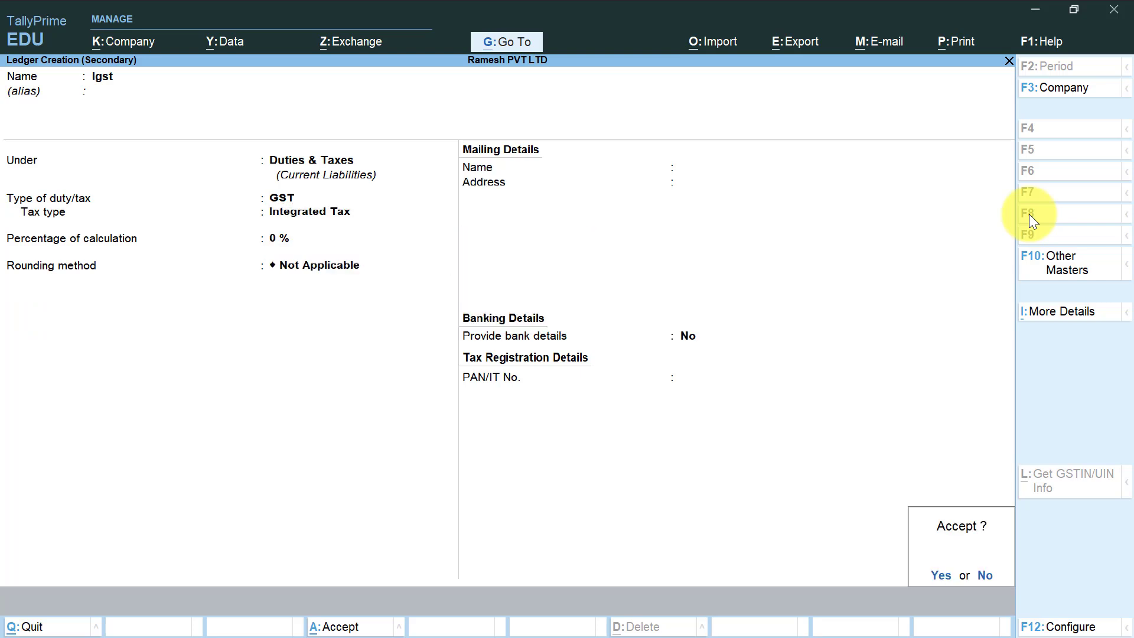
pyautogui.press('Return')
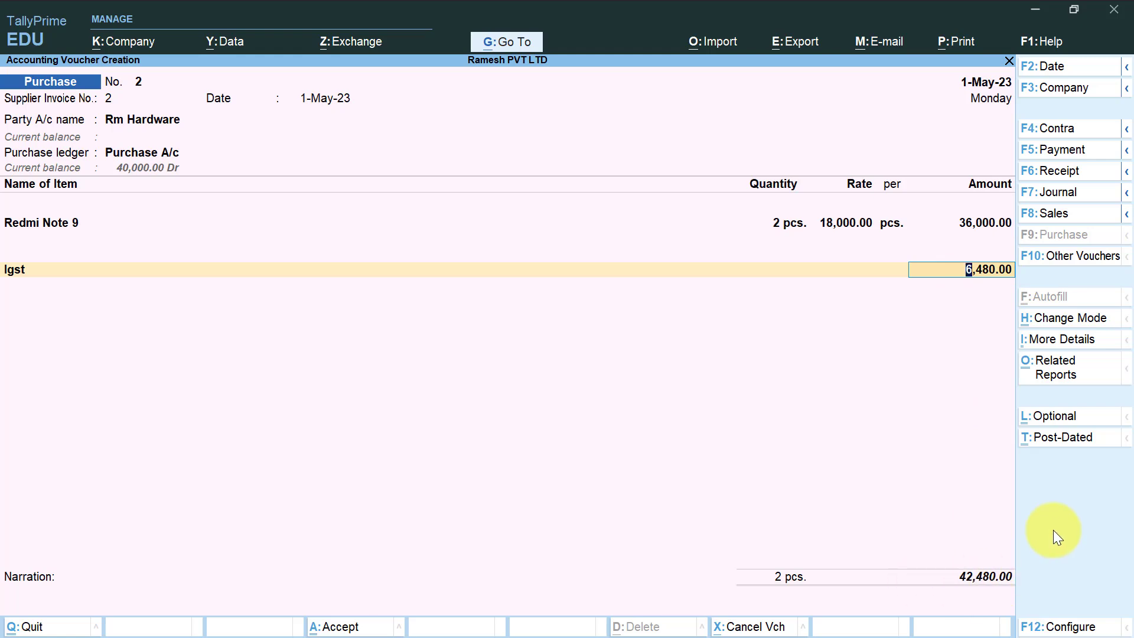
# - Accept Igst 6,480 to save voucher 2 at 42,480, then reopen it for printing
pyautogui.press('Return')
pyautogui.press('Return')
pyautogui.press('Return')
pyautogui.press('Return')
pyautogui.press('Return')
pyautogui.press('Return')
pyautogui.press('Return')
pyautogui.press('Return')
pyautogui.press('Return')
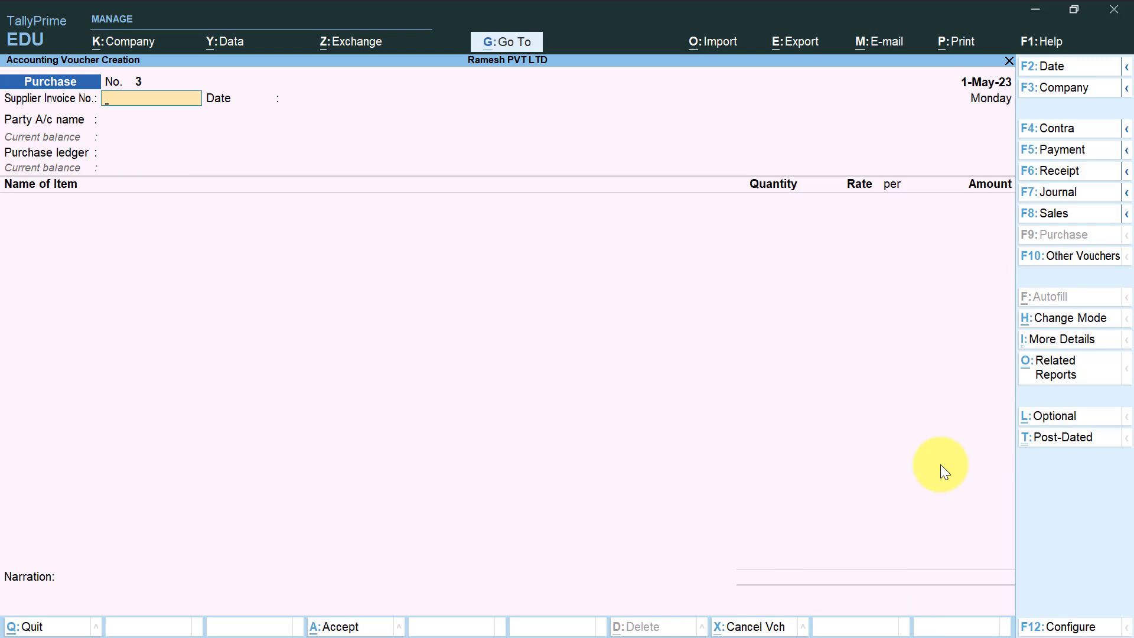
pyautogui.press('pageup')
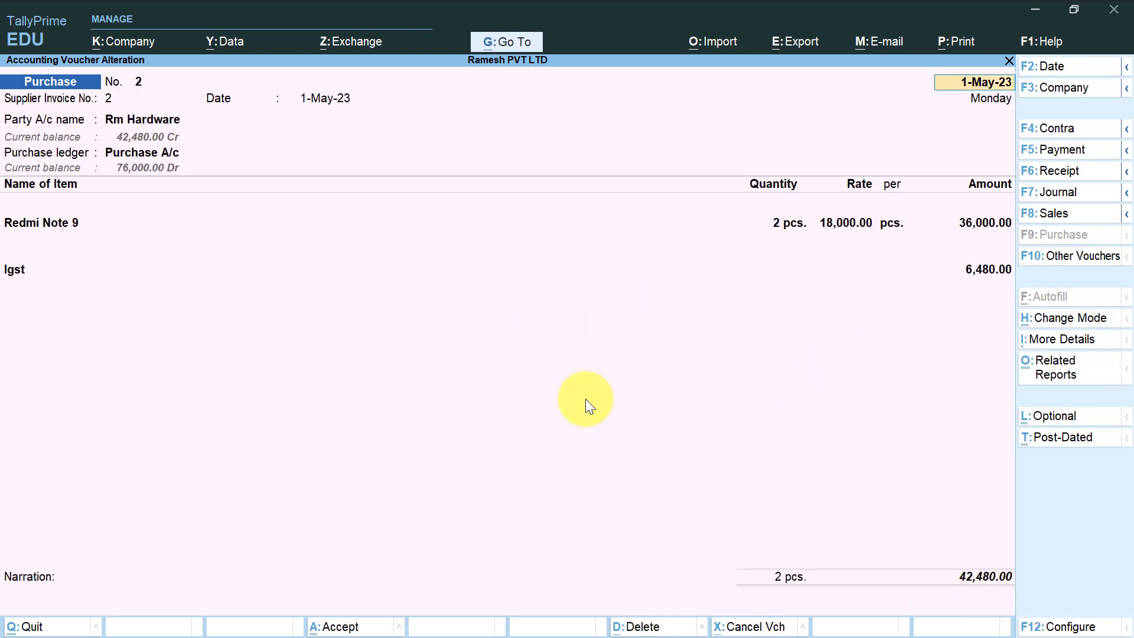
pyautogui.hotkey('alt', 'p')
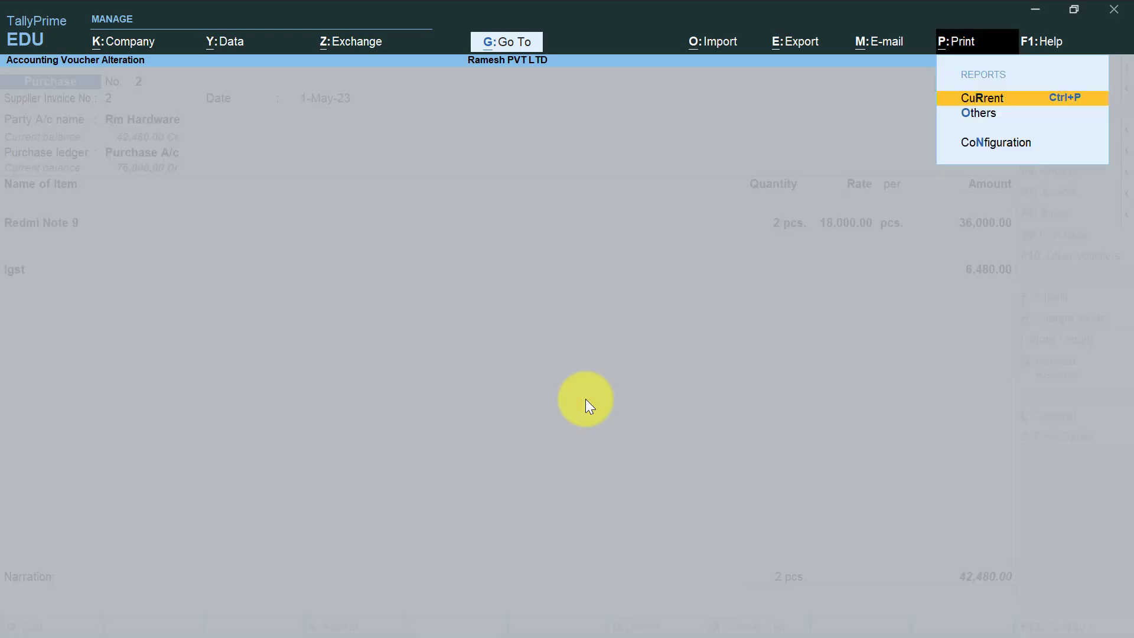
# - Preview invoice No. 2 zoomed, checking IGST 6,480.00 and total ₹42,480.00, then return to the voucher
pyautogui.press('Return')
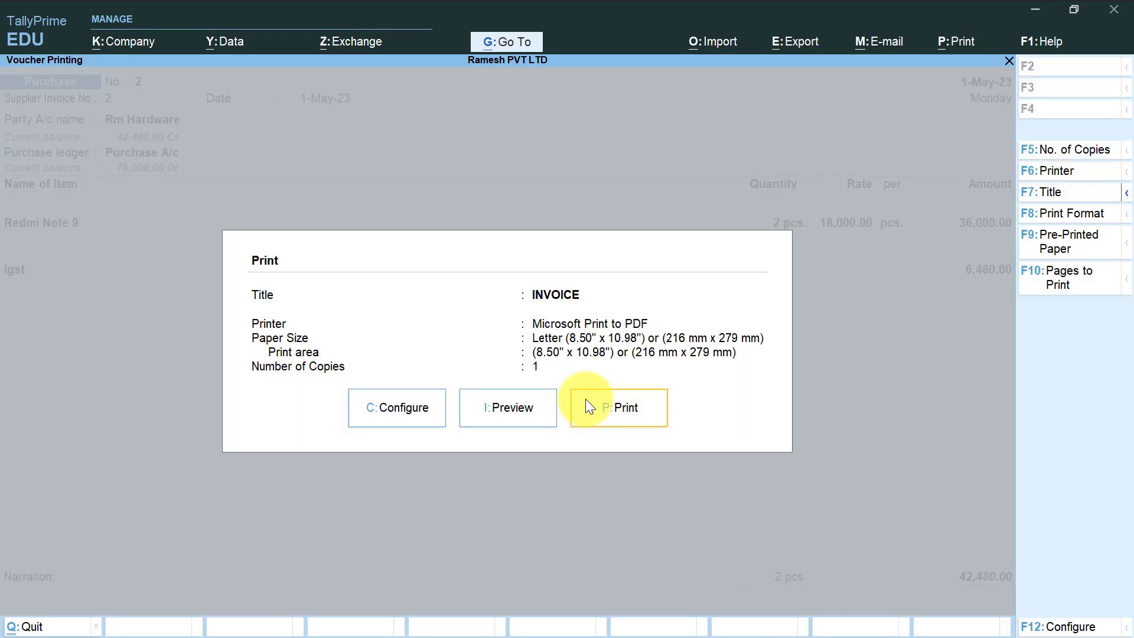
pyautogui.press('i')
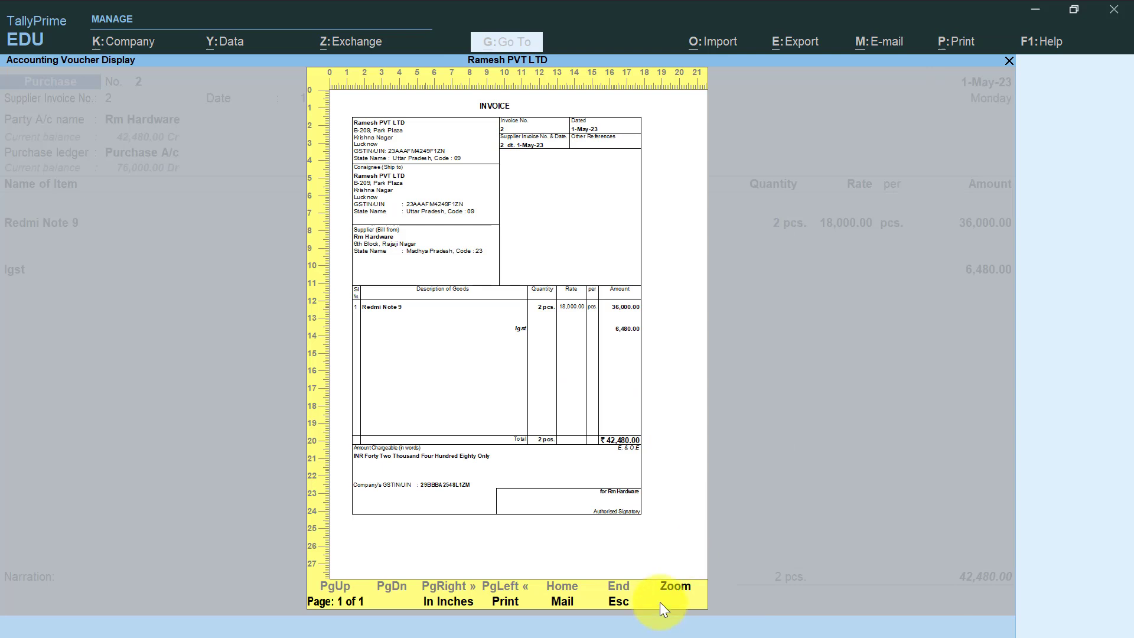
pyautogui.click(668, 588)
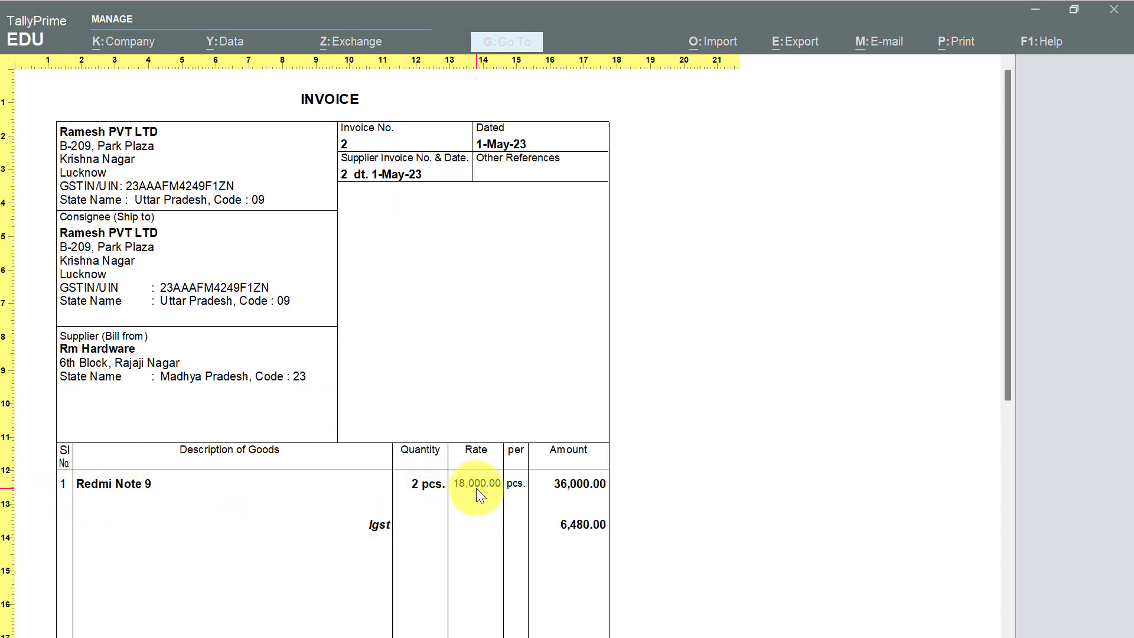
pyautogui.moveTo(1009, 364); pyautogui.dragTo(1042, 269)
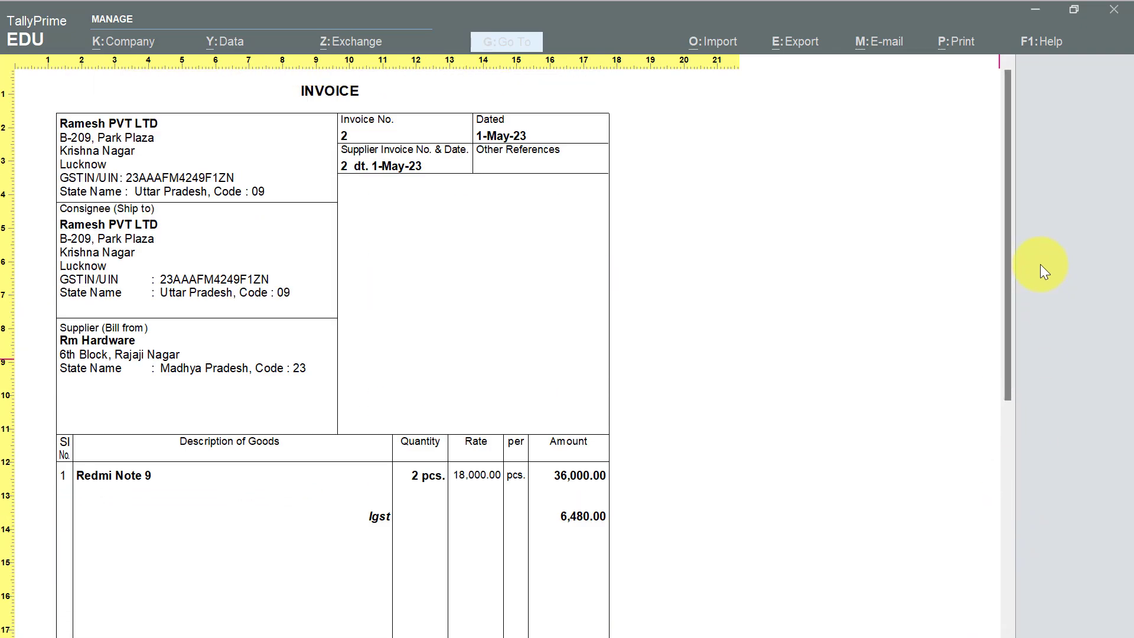
pyautogui.press('Escape')
pyautogui.press('Escape')
pyautogui.press('Escape')
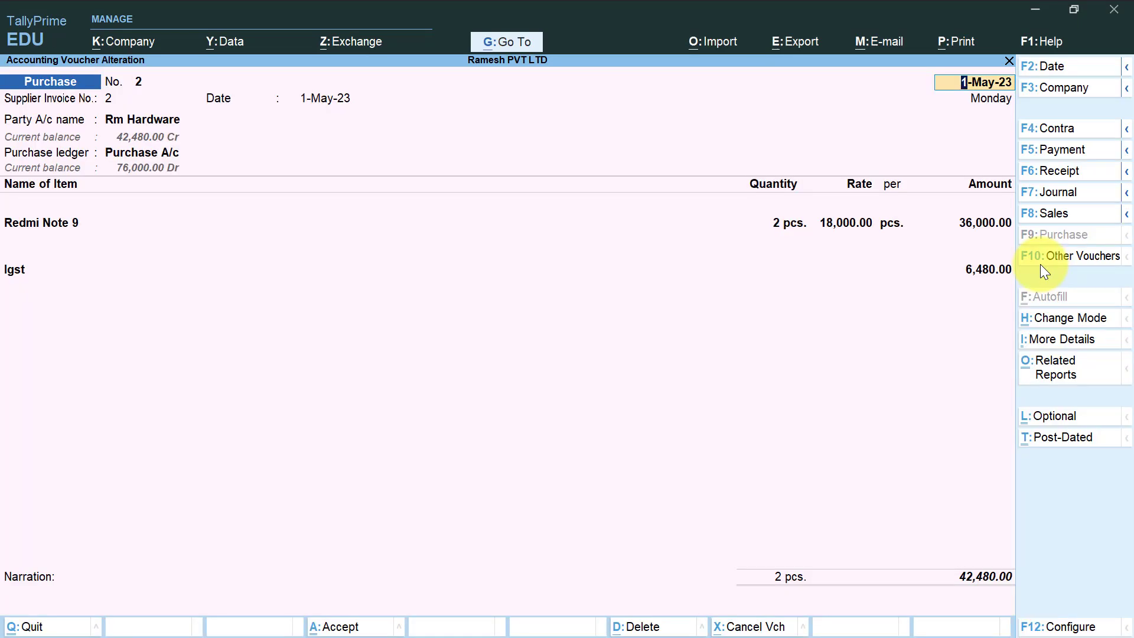